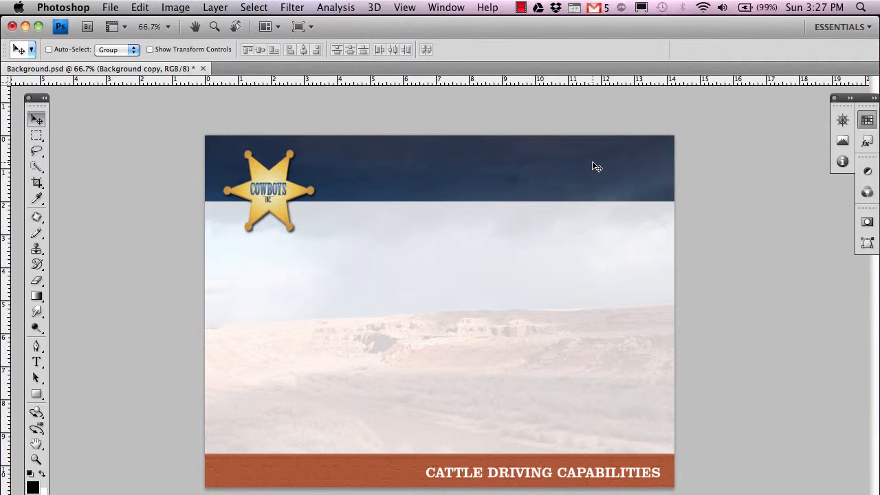
- Close the Background.psd document
left_click(204, 69)
left_click(569, 177)
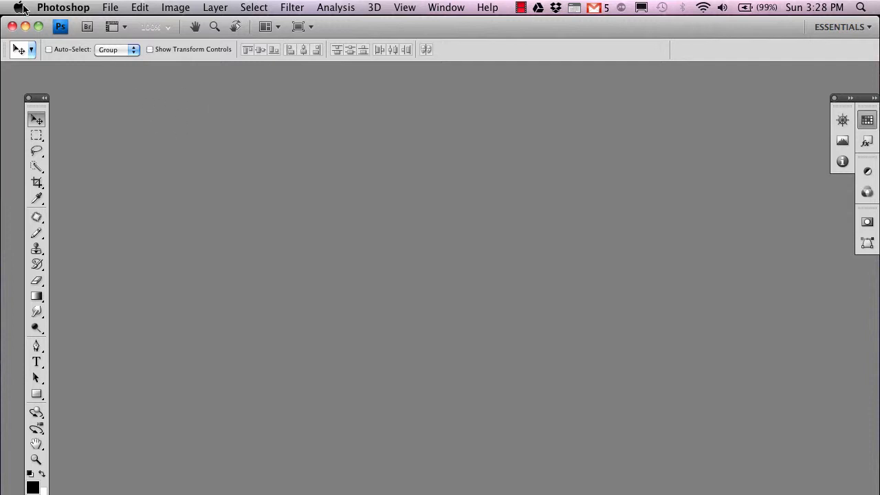
- Start a new document with the Custom preset, pixel units and transparent background contents
left_click(110, 8)
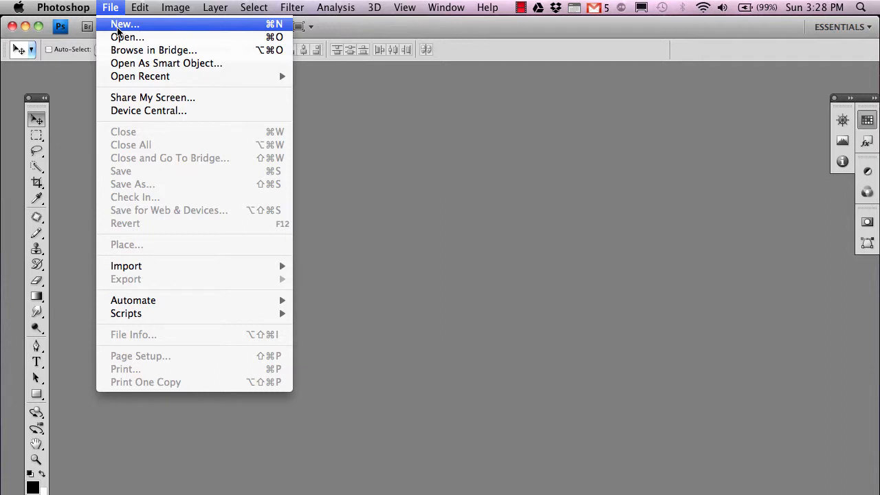
left_click(118, 26)
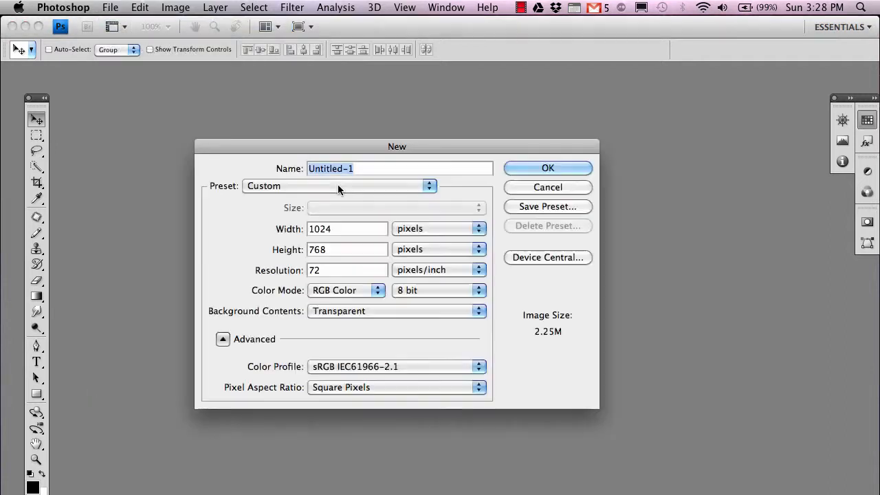
left_click_drag(330, 145, 388, 136)
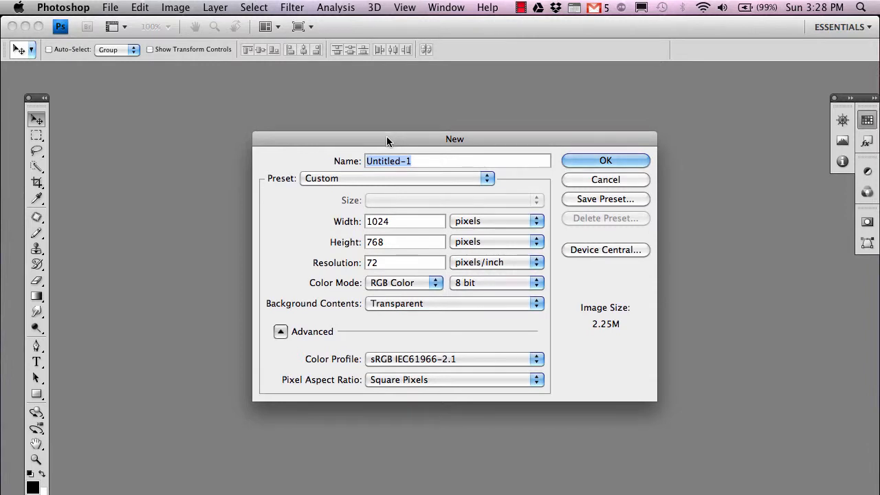
left_click(336, 180)
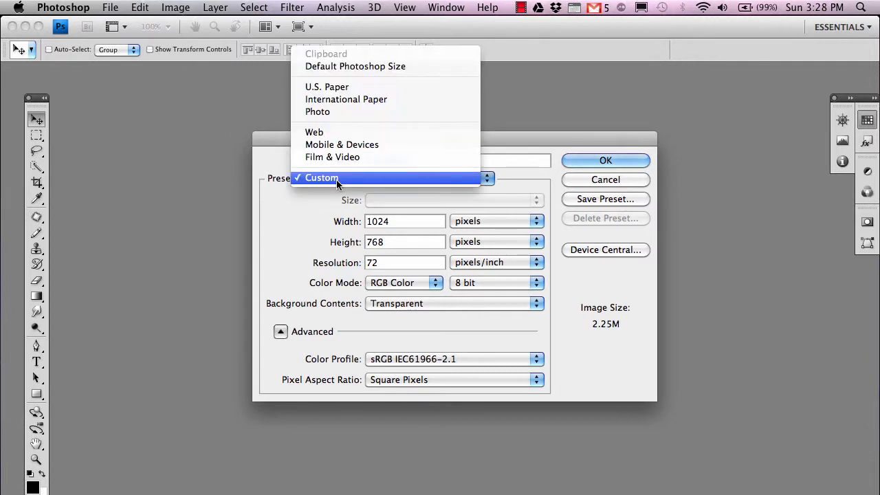
left_click(336, 180)
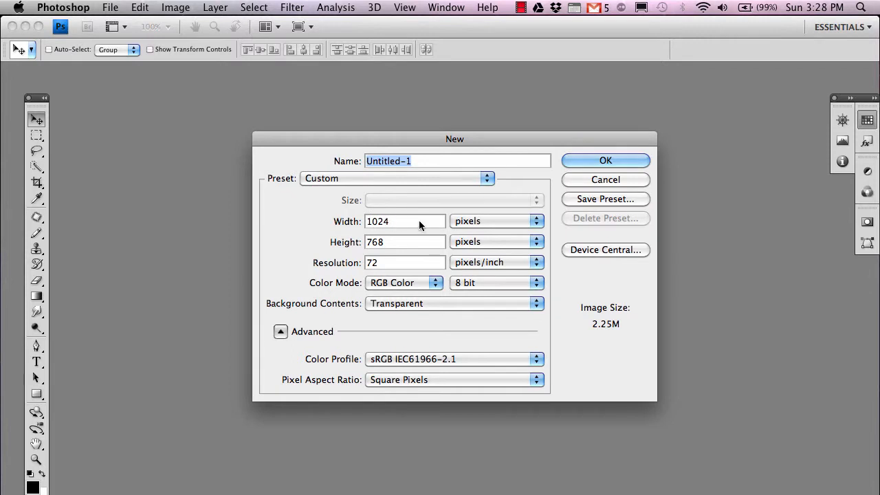
left_click(537, 223)
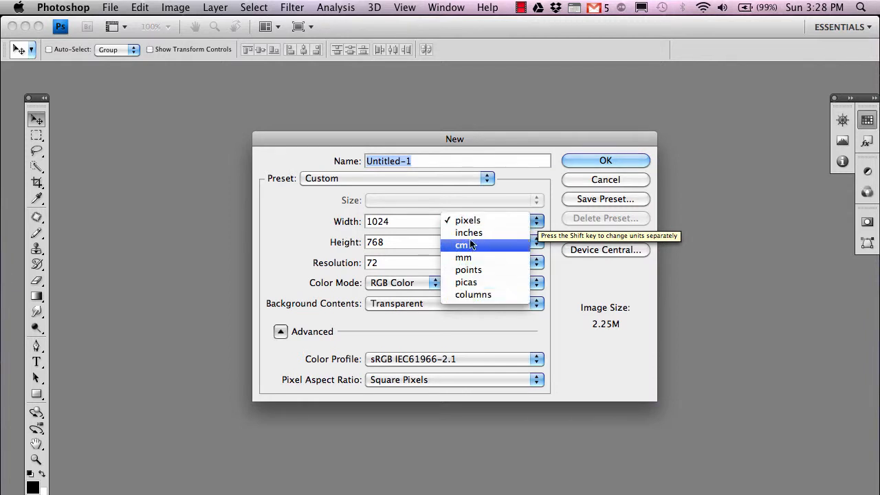
left_click(496, 221)
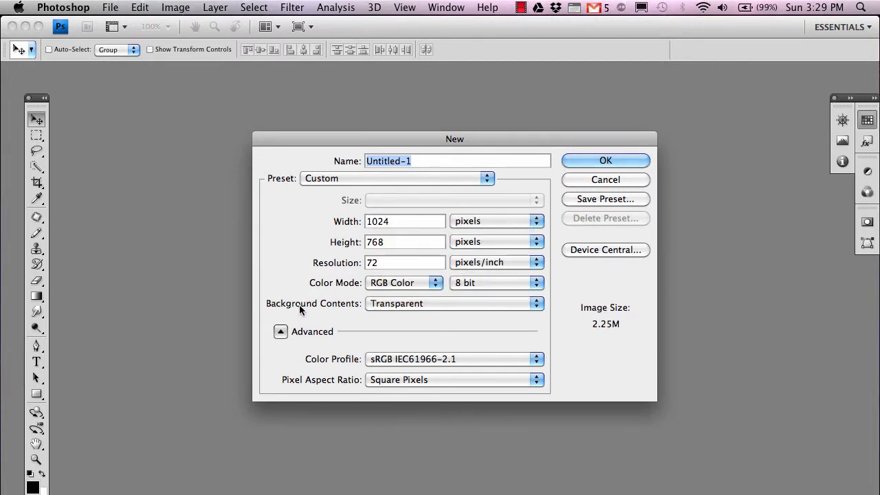
left_click(414, 307)
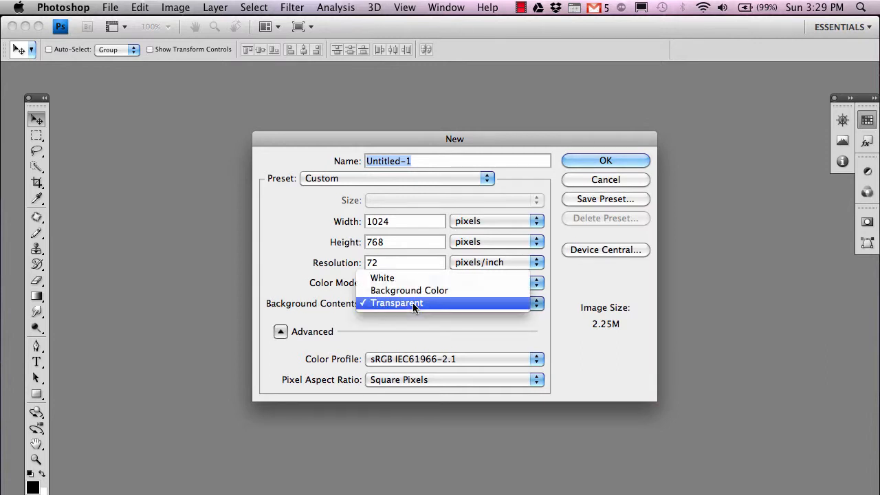
left_click(412, 304)
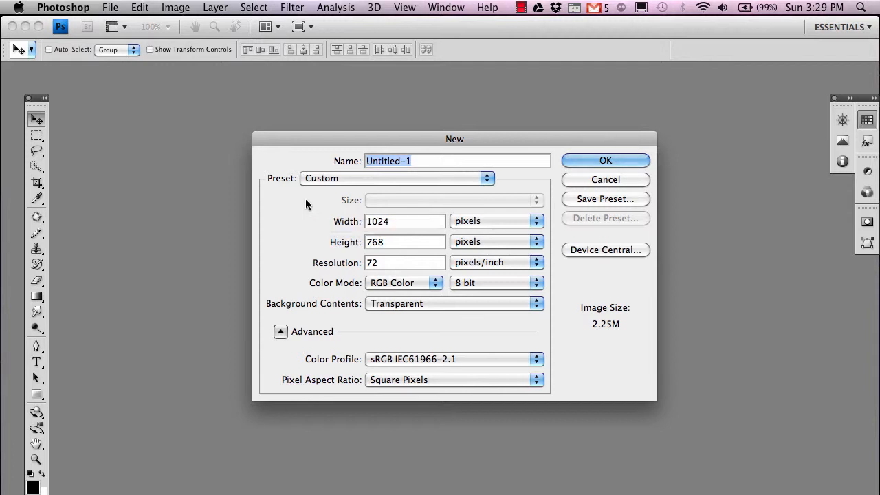
- Set the new document's width to 1024 pixels and its height to 768 pixels
double_click(372, 221)
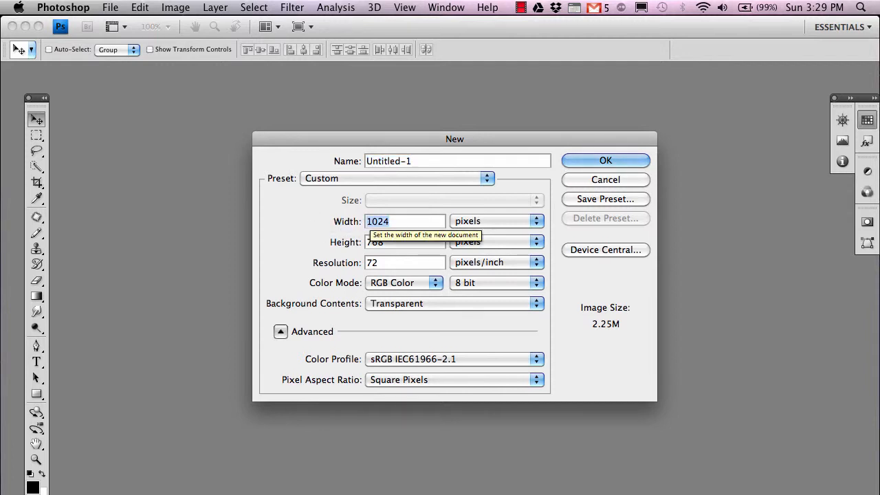
type("1024")
key("Tab")
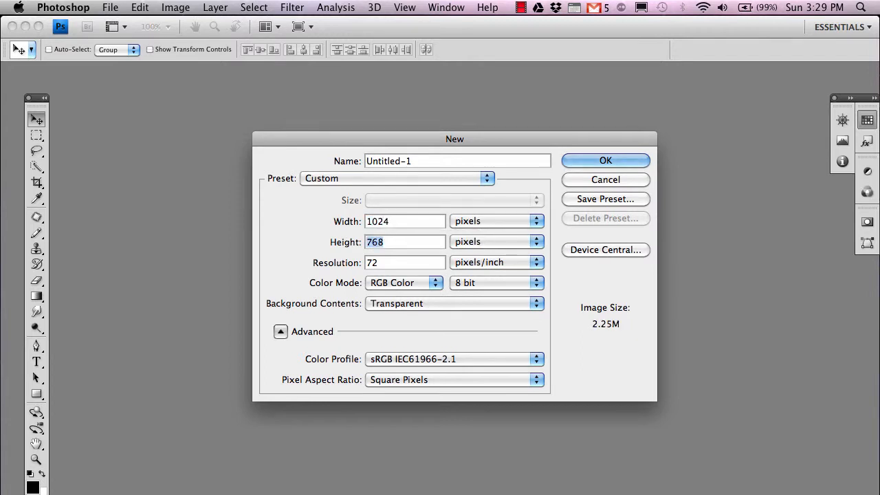
type("768")
- Choose the Web preset with the 1024 x 768 size and create the document
left_click(336, 179)
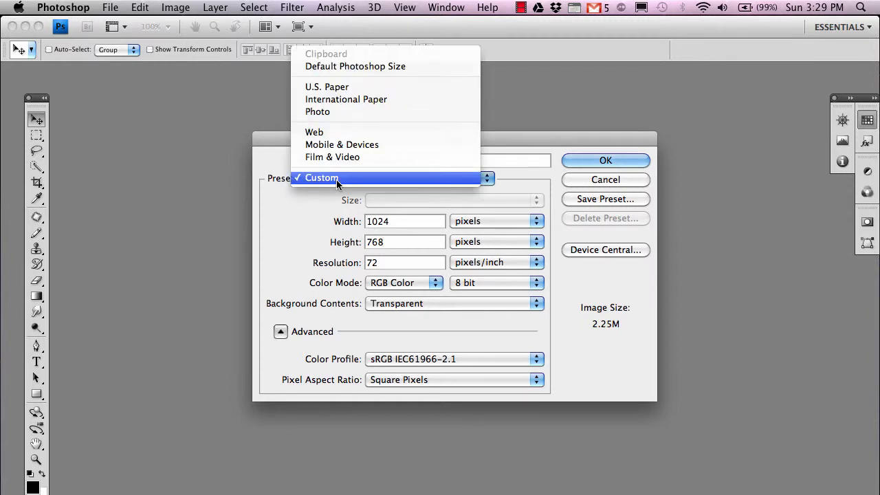
left_click(323, 134)
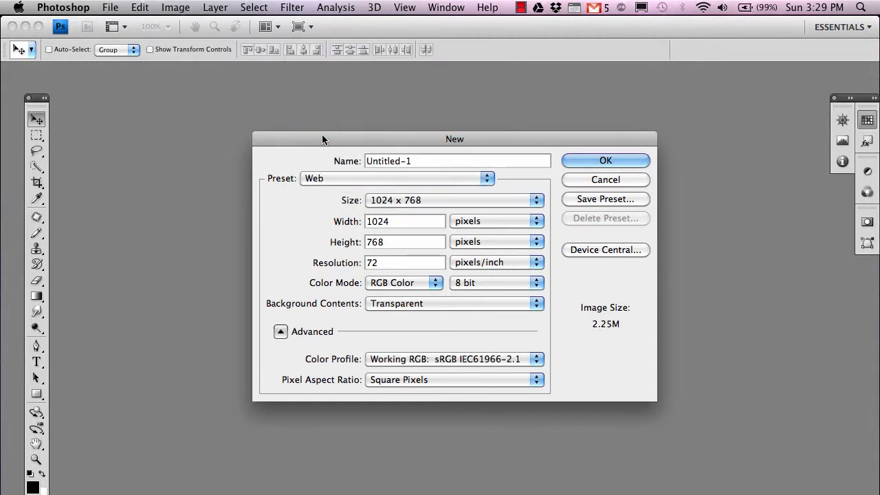
left_click(411, 209)
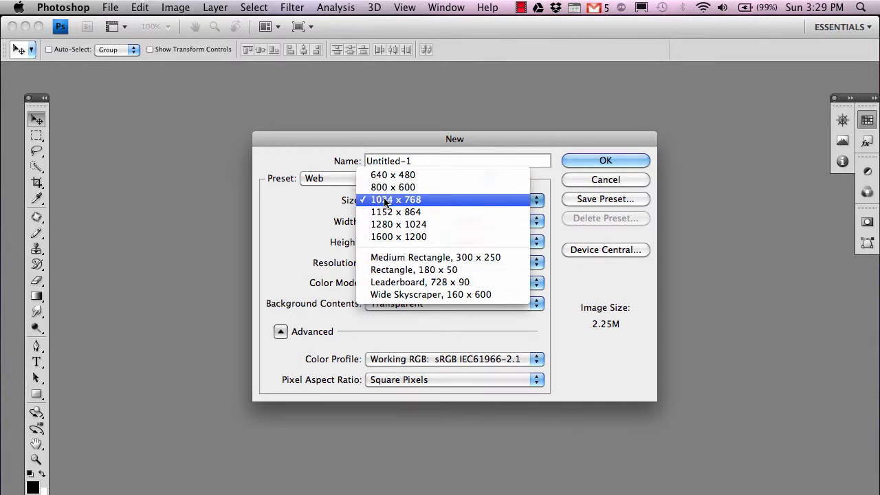
left_click(386, 201)
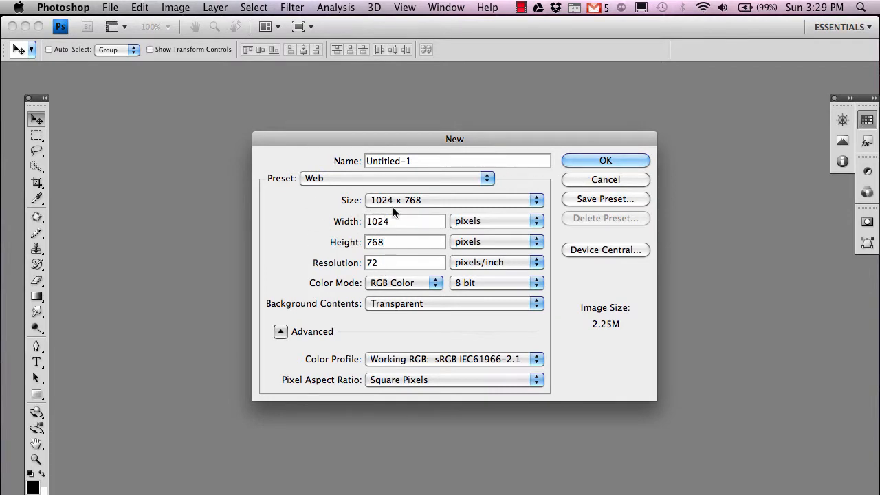
left_click(594, 159)
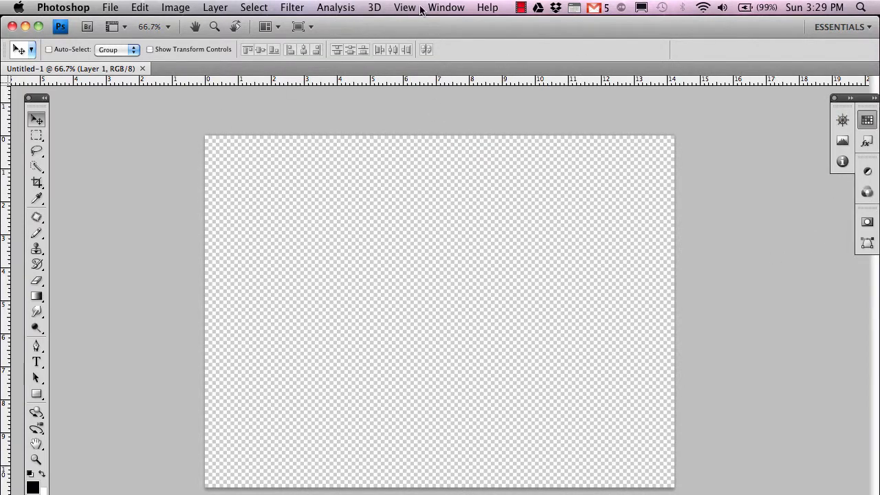
- Show the Layers panel and move it off the canvas
left_click(451, 7)
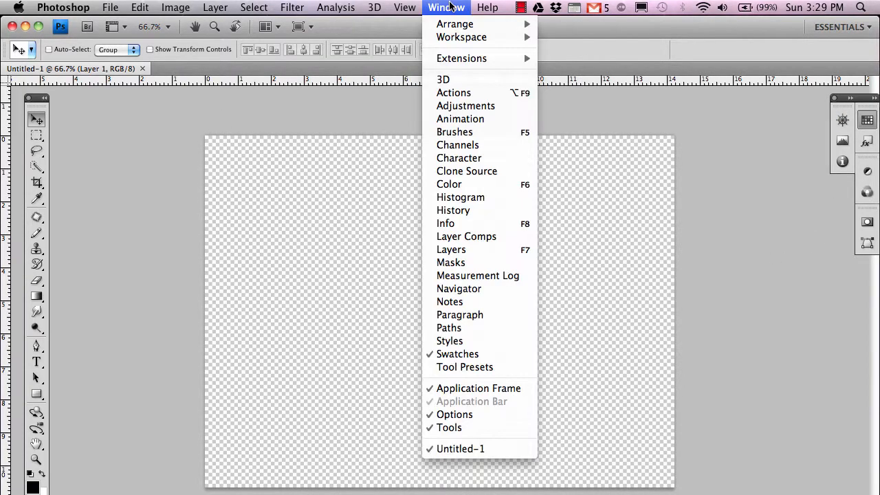
left_click(443, 256)
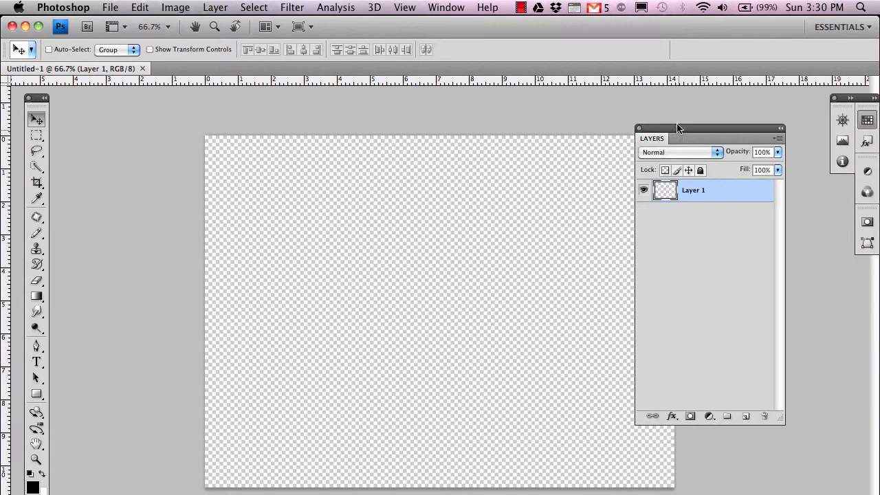
left_click_drag(677, 128, 739, 186)
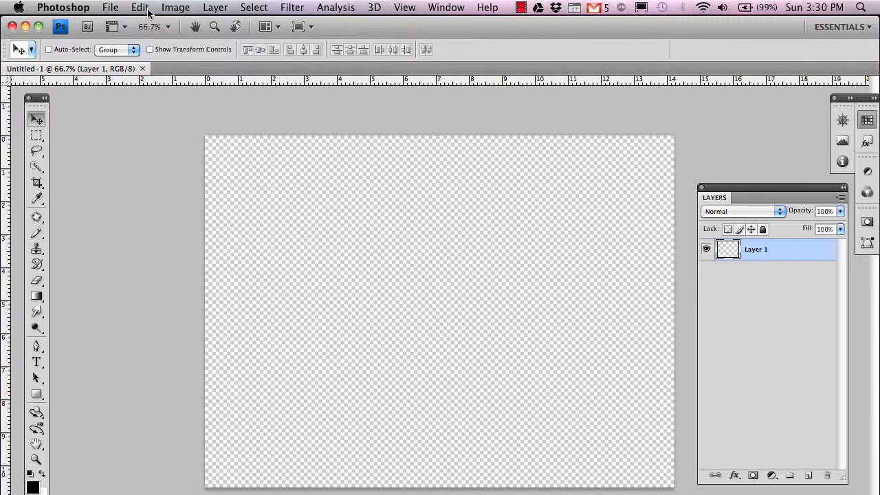
- Reopen the recent file Background.psd alongside the new document
left_click(113, 7)
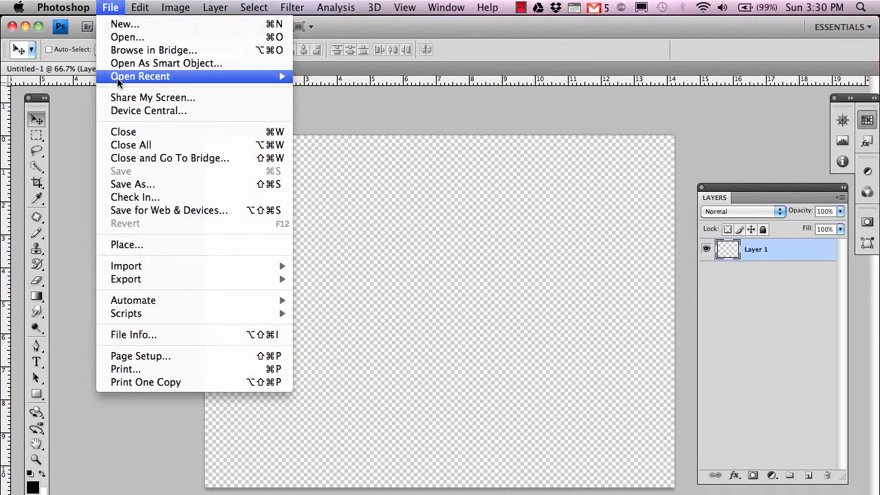
mouse_move(281, 79)
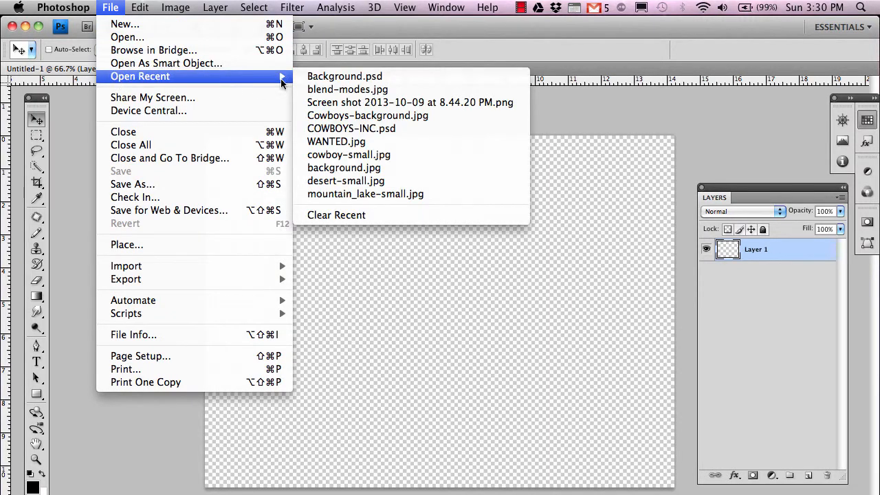
left_click(331, 79)
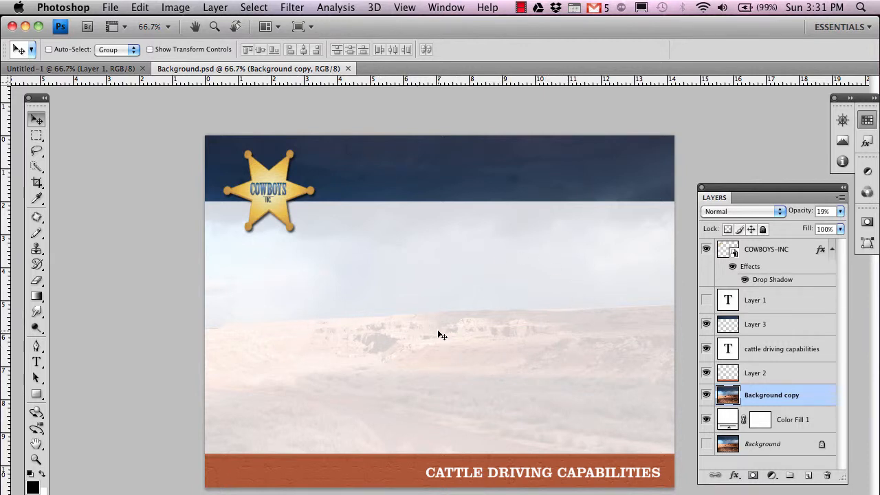
- Place desert-large.jpg into the Untitled-1 document at its original size and commit the placement
left_click(55, 69)
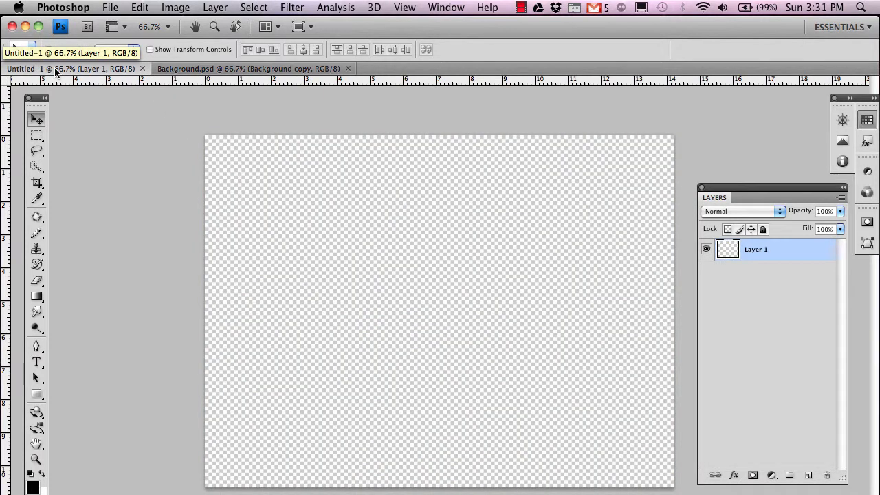
left_click(110, 8)
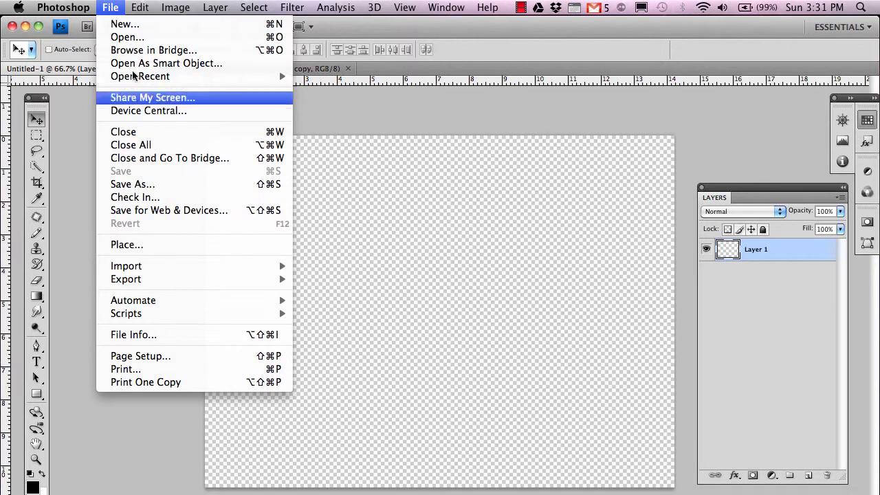
left_click(166, 246)
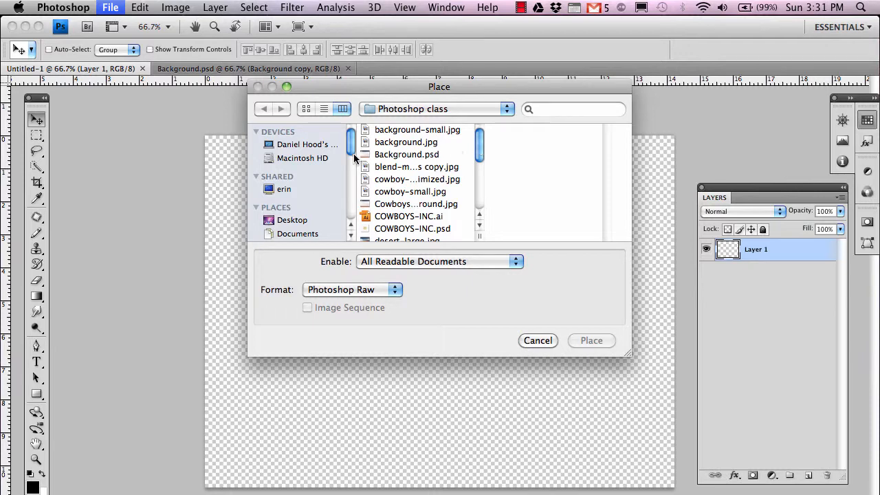
left_click(406, 142)
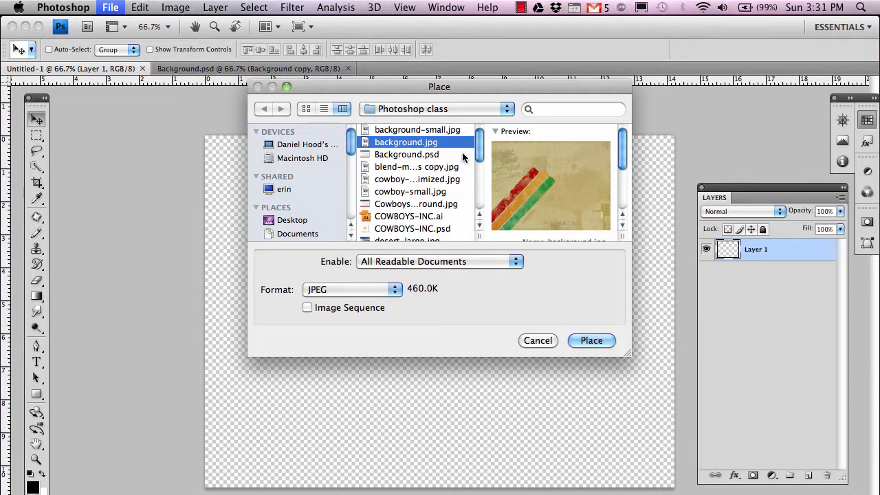
left_click_drag(478, 147, 482, 157)
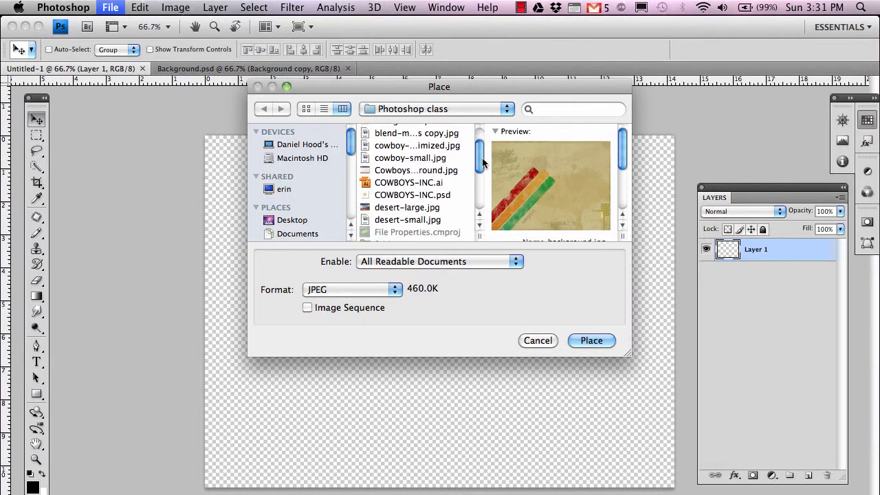
left_click(400, 209)
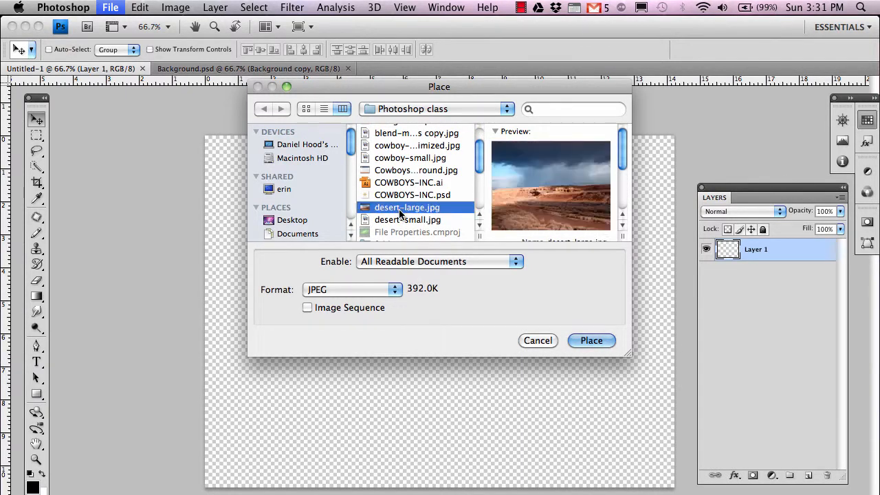
left_click(595, 341)
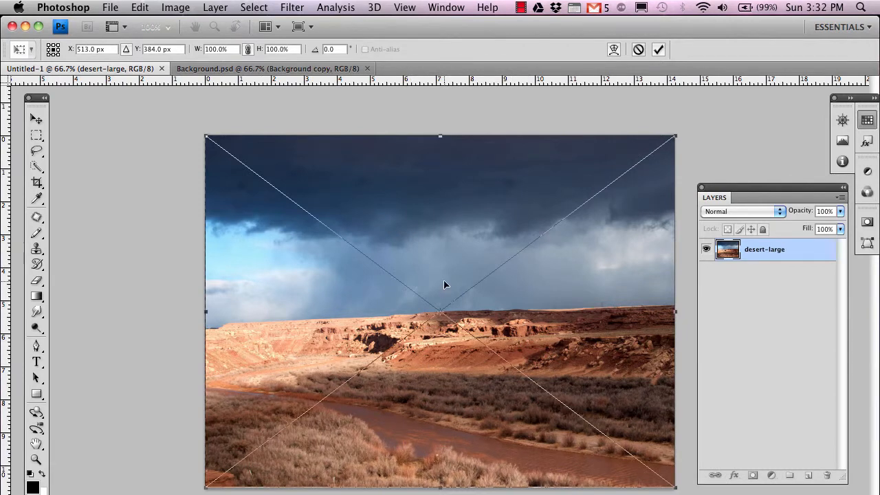
key("Return")
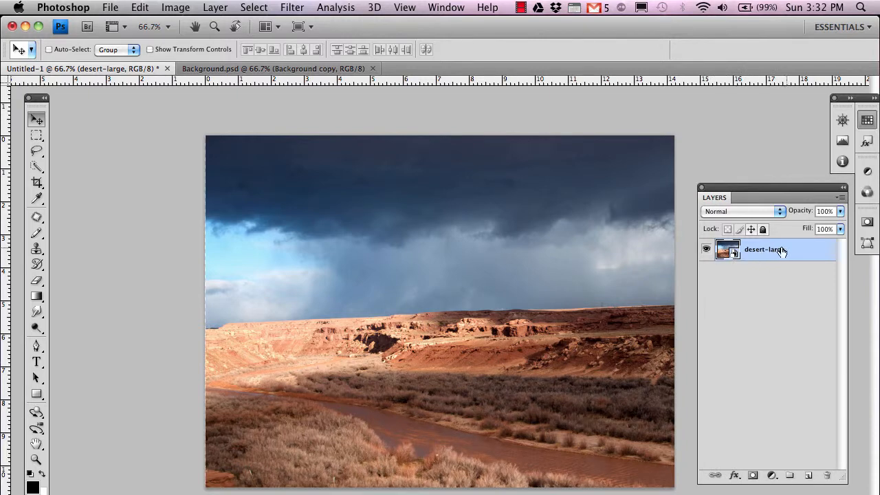
- Examine the finished layout and its layers in Background.psd for reference
left_click(34, 198)
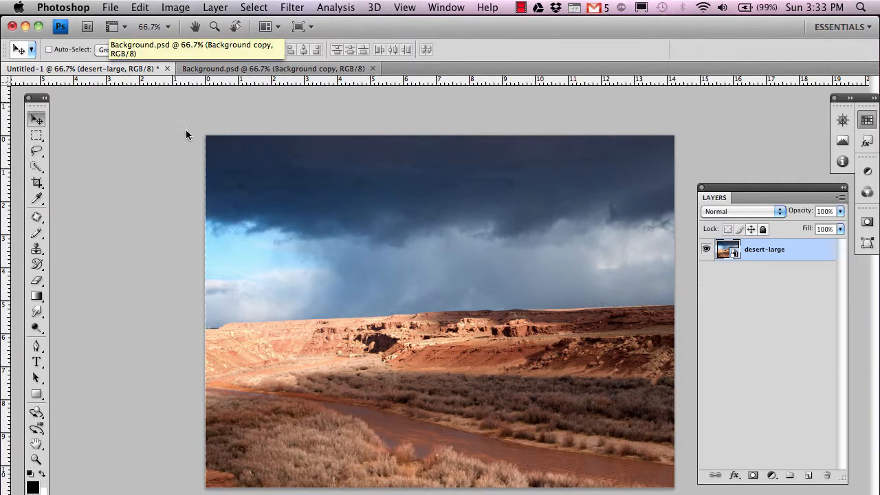
left_click(229, 68)
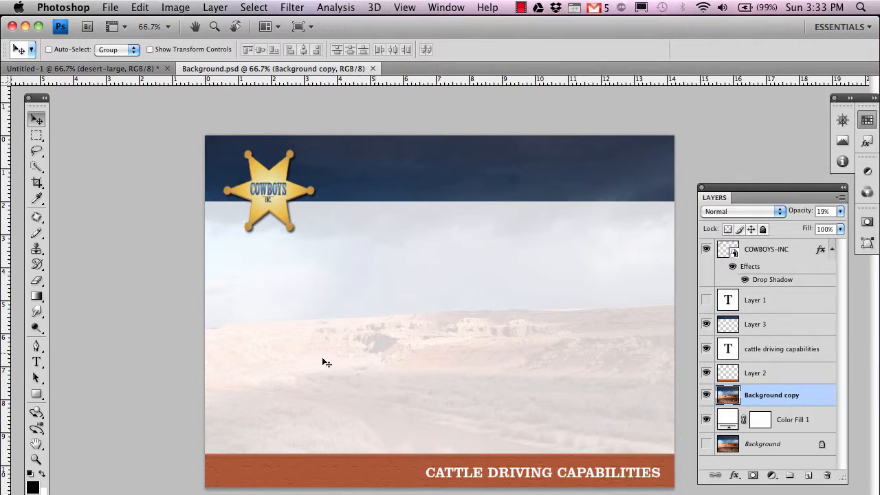
- In Untitled-1, select a full-width rectangular strip about 2 inches tall along the top edge of the desert photo
left_click(124, 68)
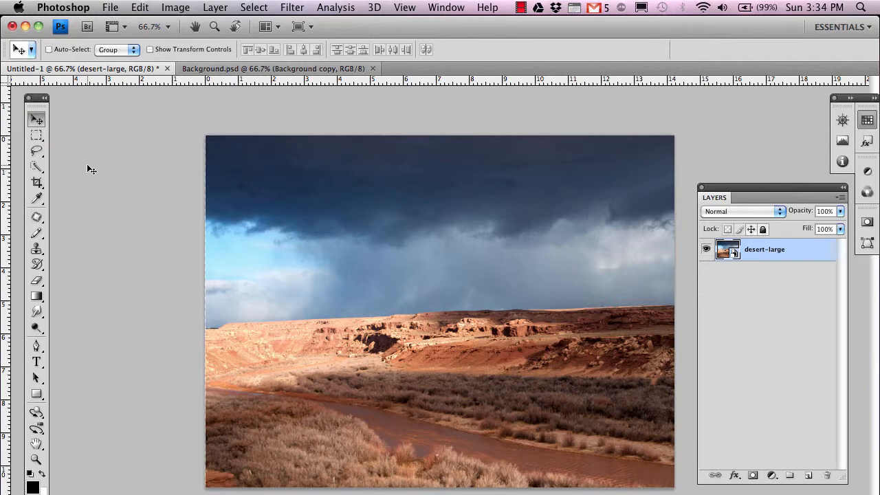
left_click(36, 135)
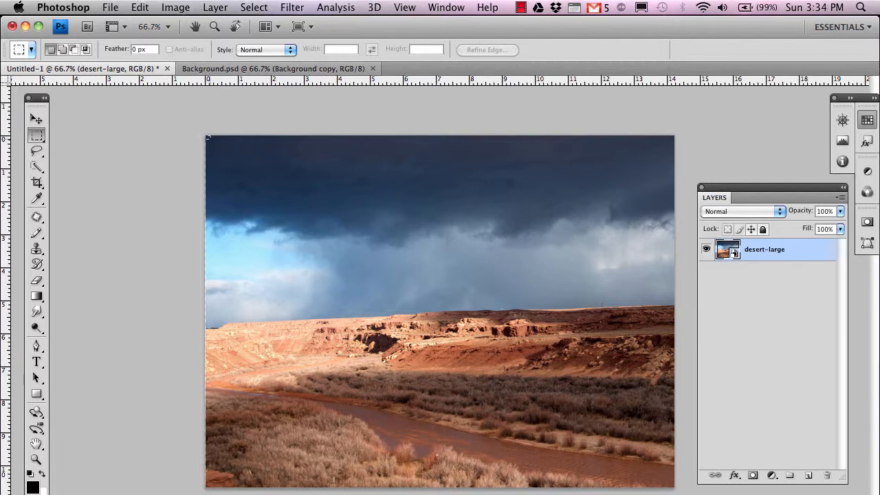
left_click_drag(209, 139, 680, 203)
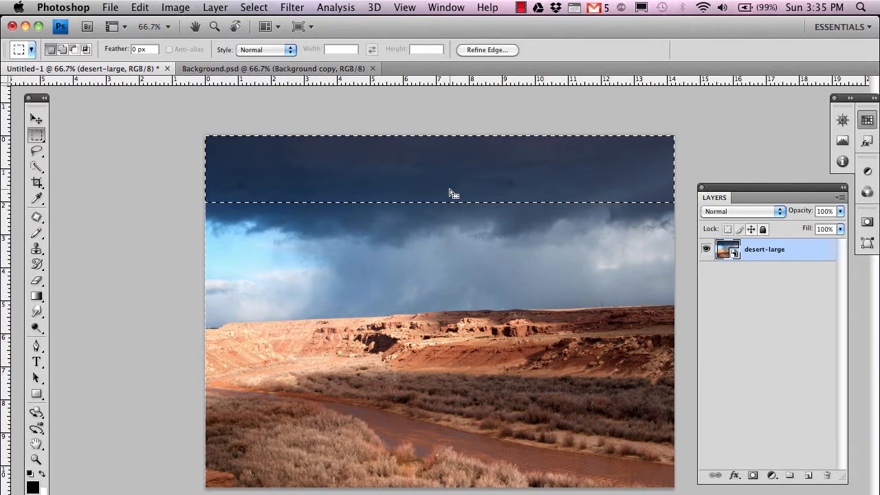
- Copy the selected sky strip from the desert-large layer and deselect it
left_click(139, 7)
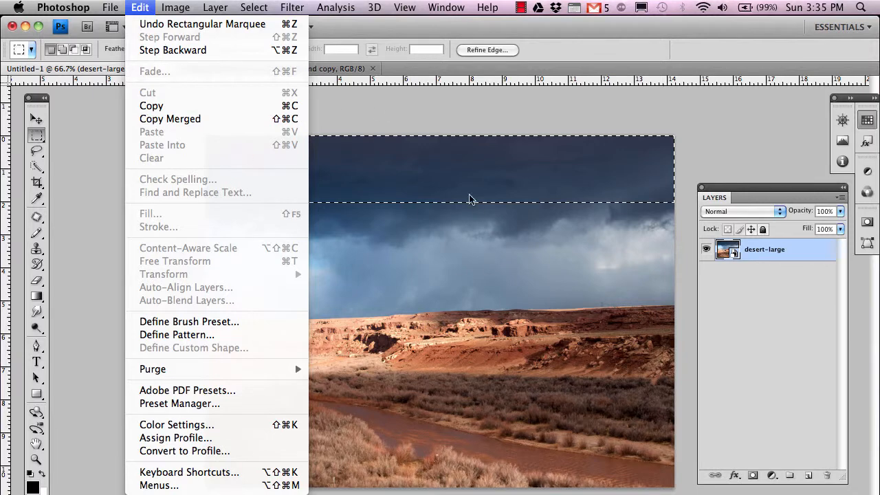
left_click(362, 103)
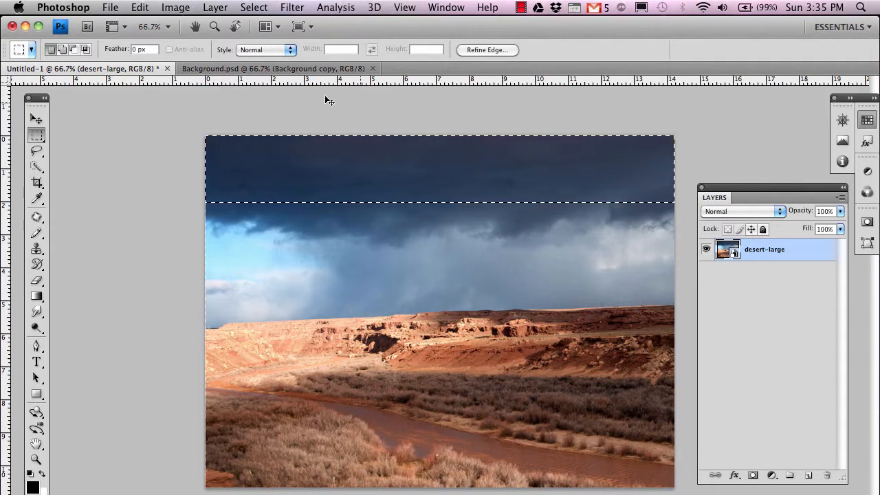
left_click(141, 8)
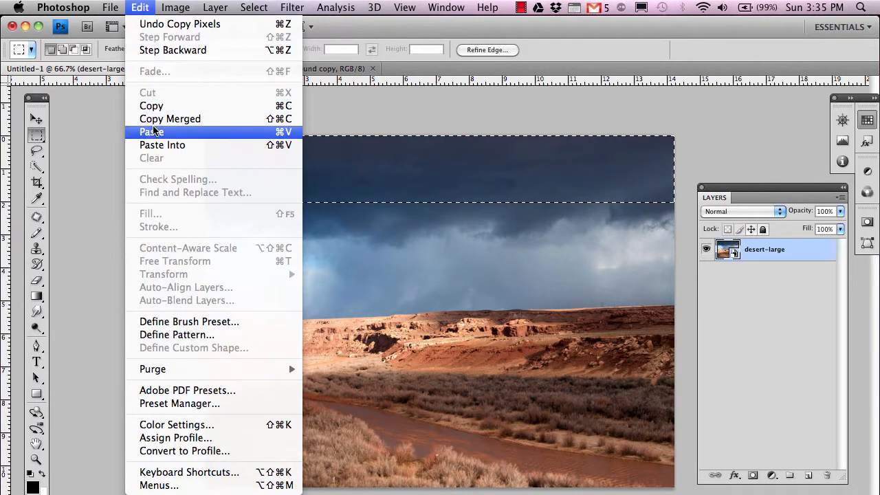
left_click(153, 105)
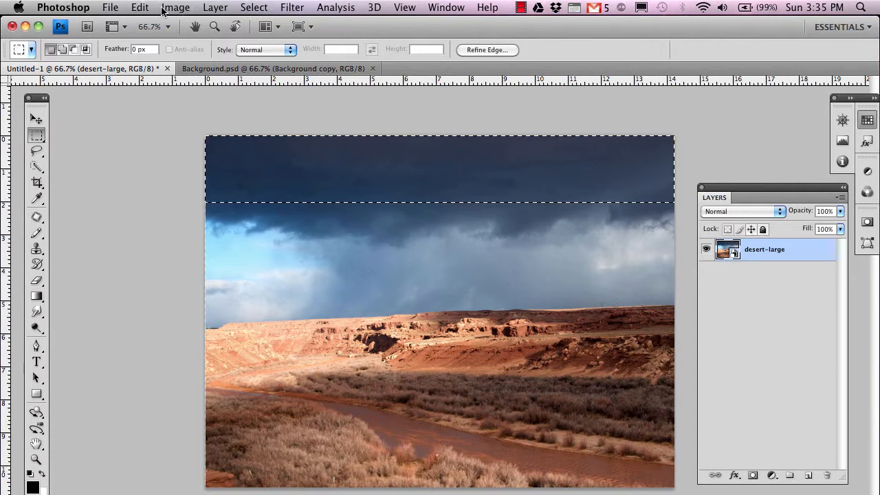
left_click(254, 8)
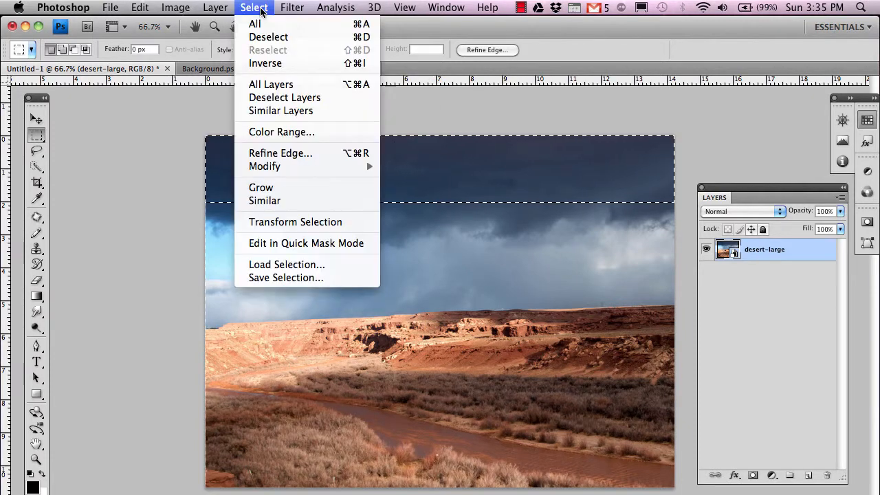
left_click(363, 40)
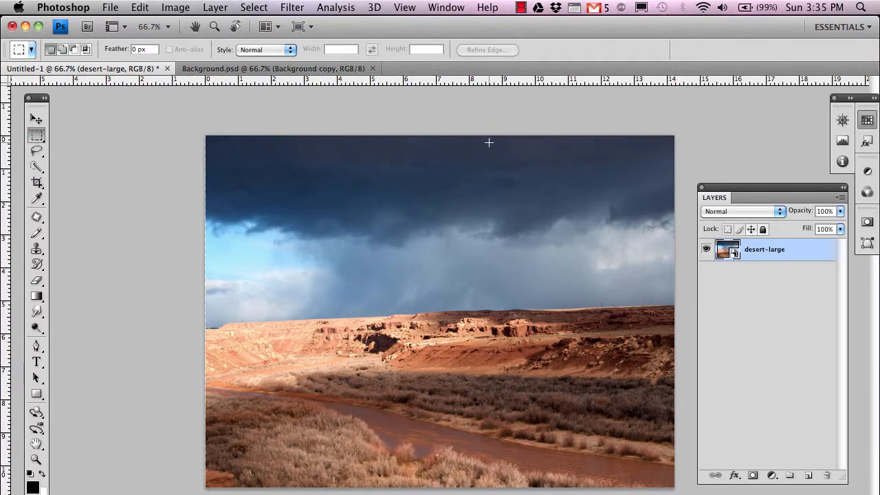
- Add a new layer named "top bar" above desert-large and paste the copied sky strip into it
left_click(808, 476)
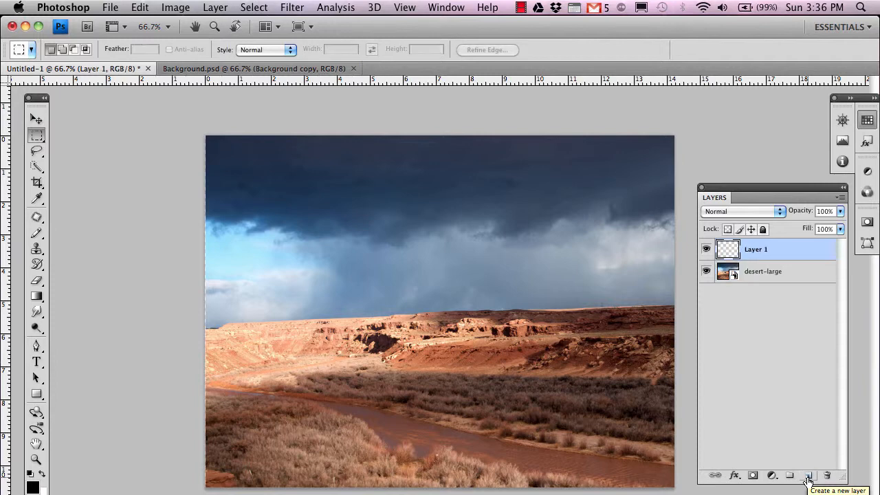
double_click(757, 250)
type("top bar")
key("Return")
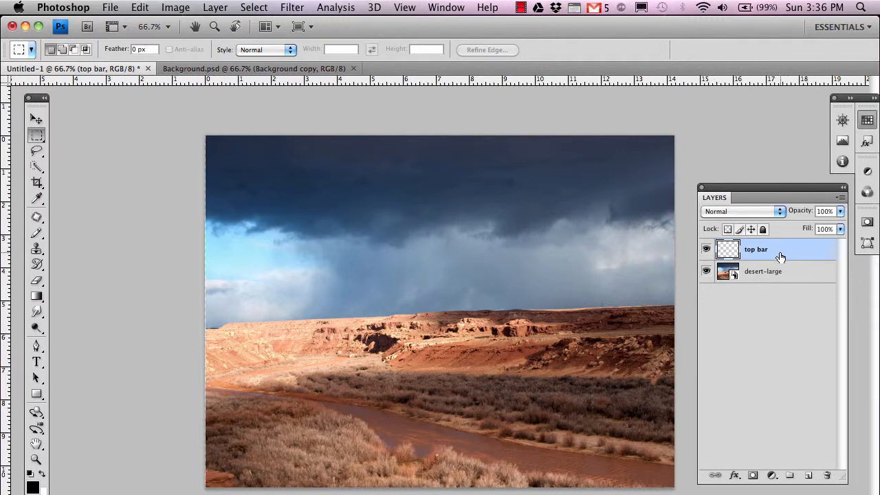
left_click(141, 8)
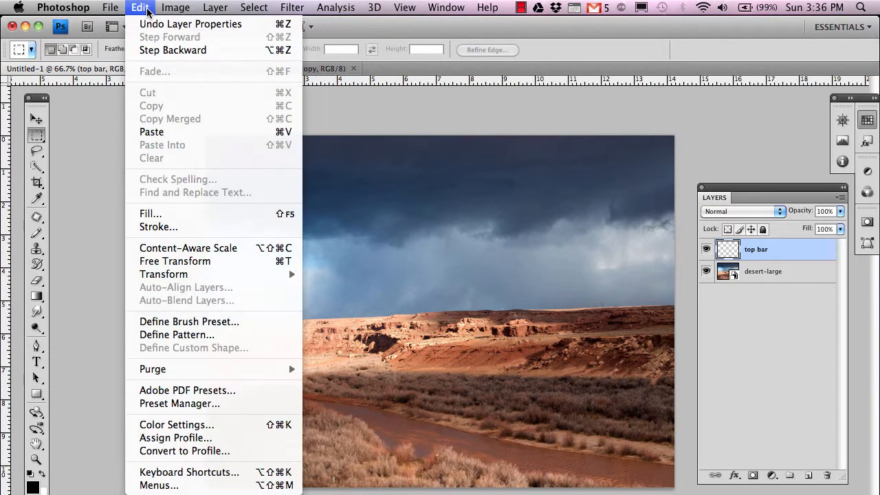
left_click(151, 132)
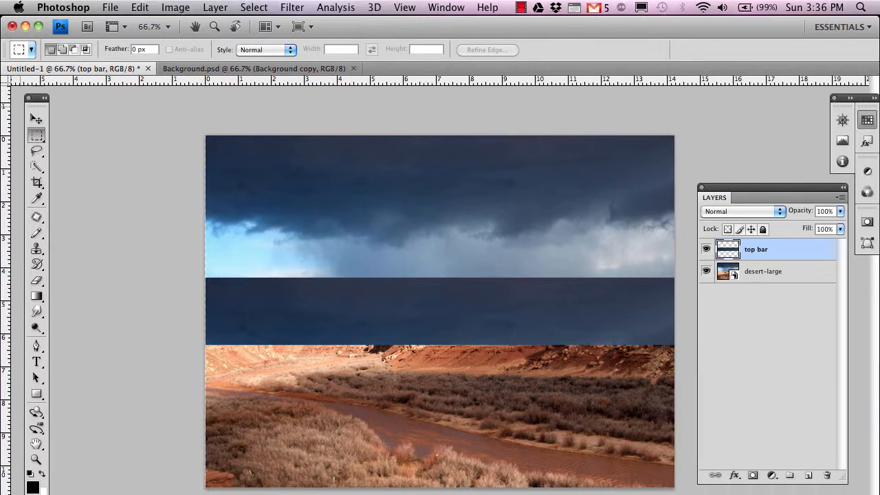
- Move the top bar strip flush with the canvas's top edge, fine-tuning its sideways alignment with the desert-large layer hidden
left_click(36, 119)
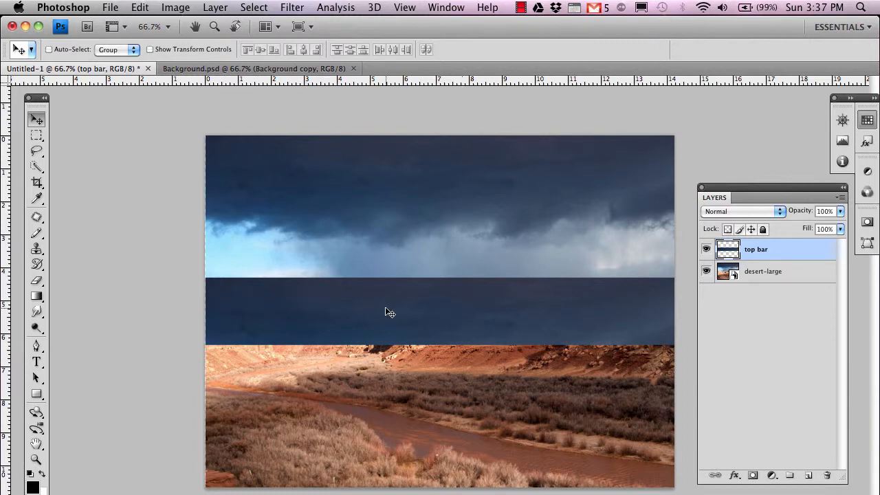
left_click_drag(386, 313, 361, 307)
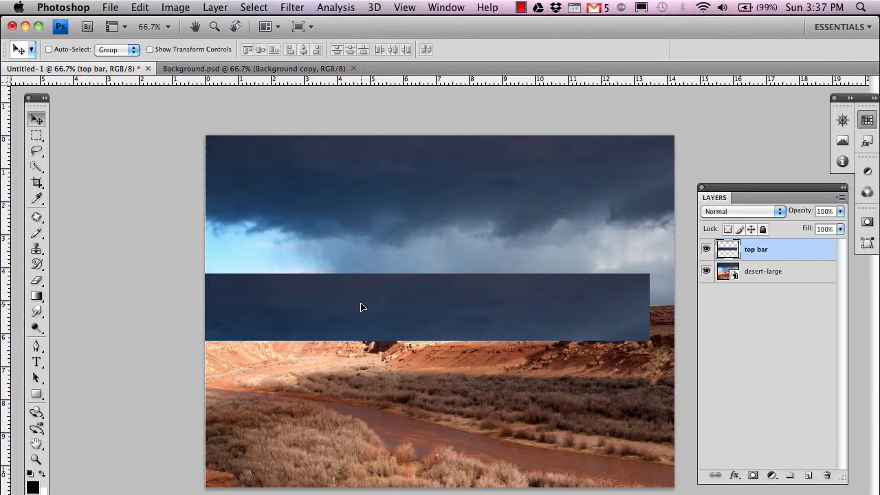
key("shift+Down")
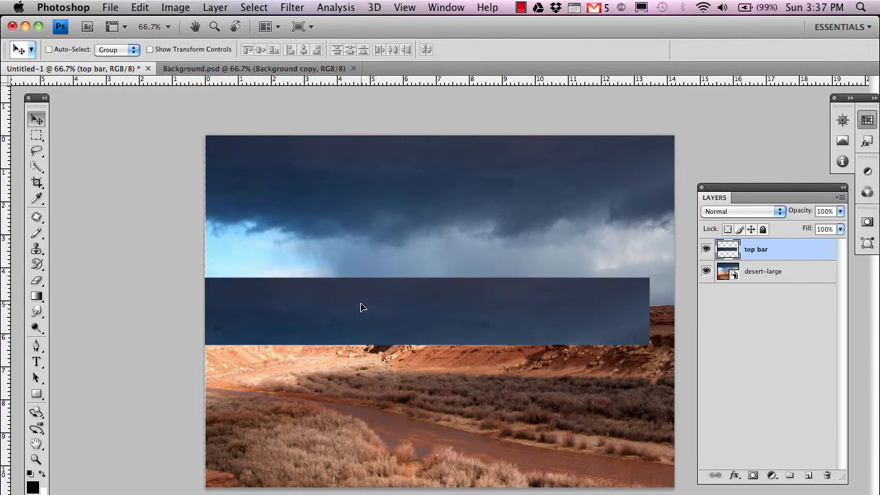
left_click_drag(362, 304, 431, 335)
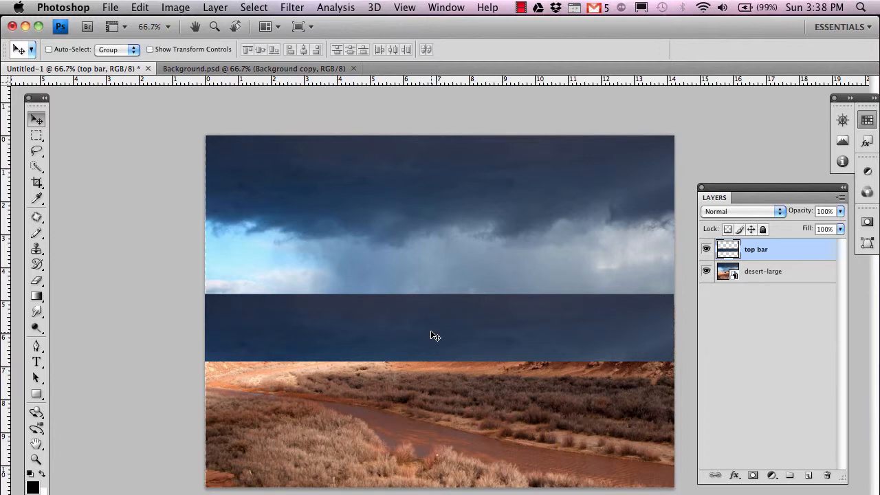
left_click_drag(434, 336, 444, 177)
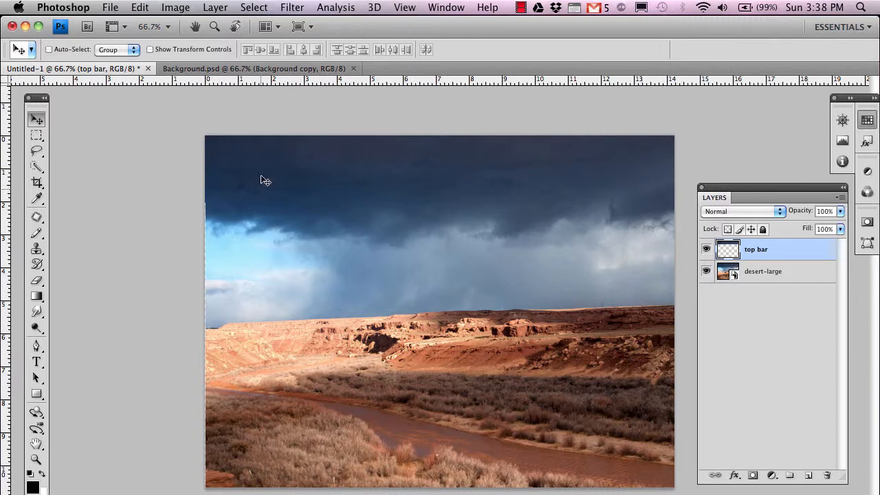
left_click(707, 271)
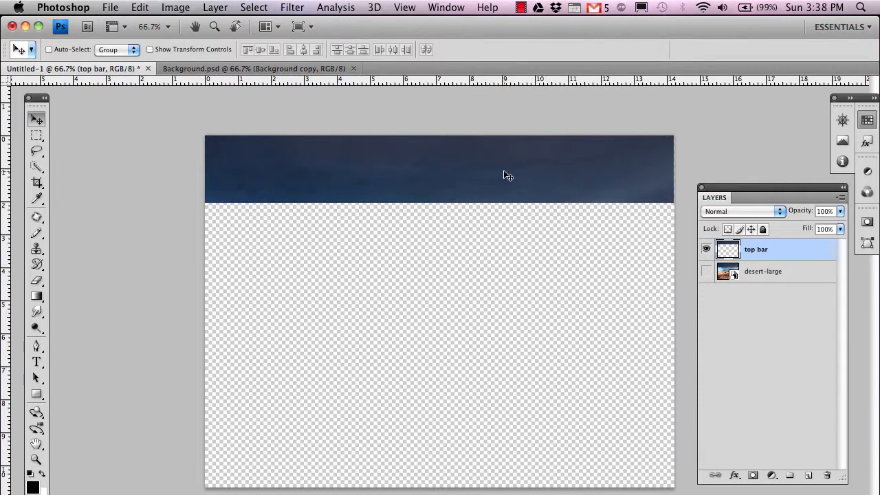
key("Right")
- Compare the top bar with the finished Background.psd layout, then examine it with the desert-large layer selected and alternately shown and hidden
left_click(195, 70)
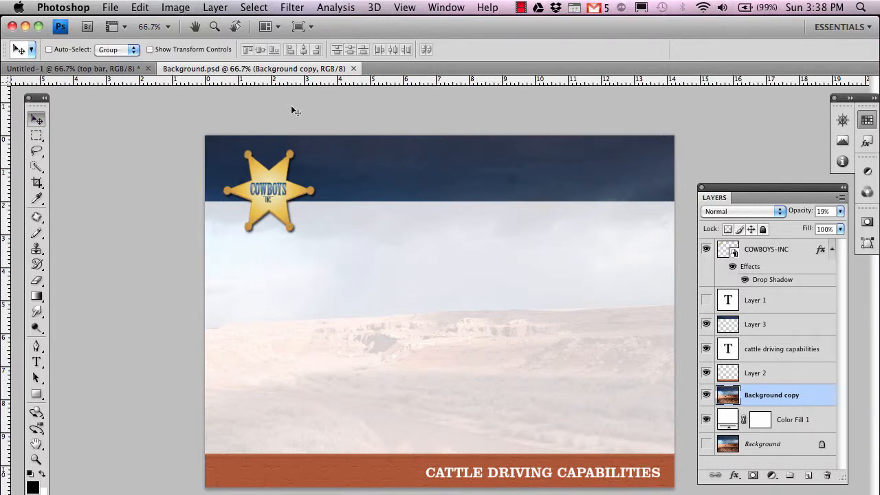
left_click(71, 68)
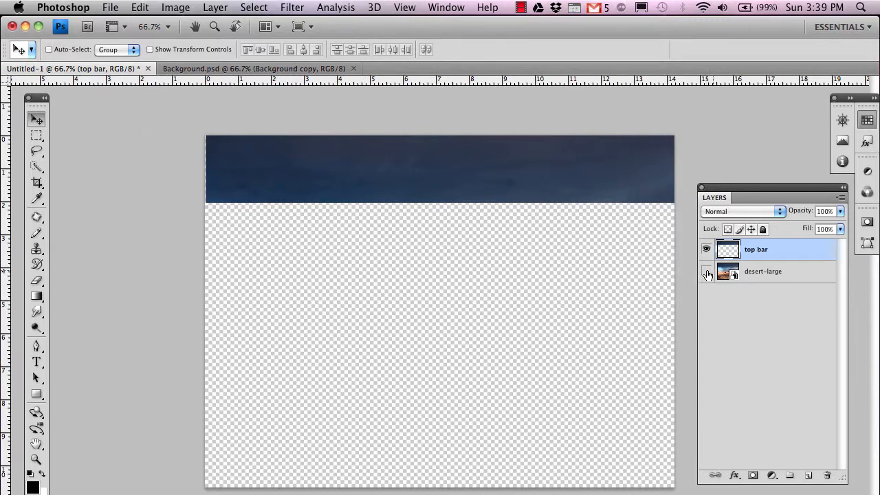
left_click(802, 279)
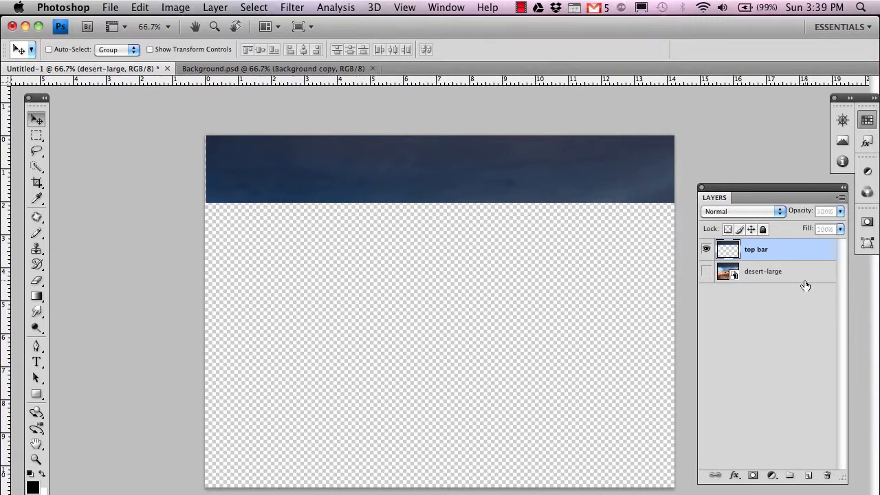
left_click(707, 272)
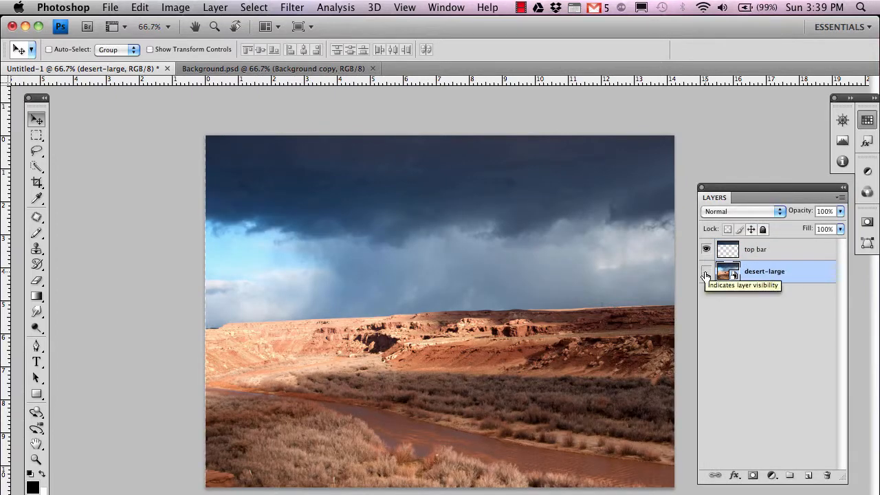
left_click(707, 274)
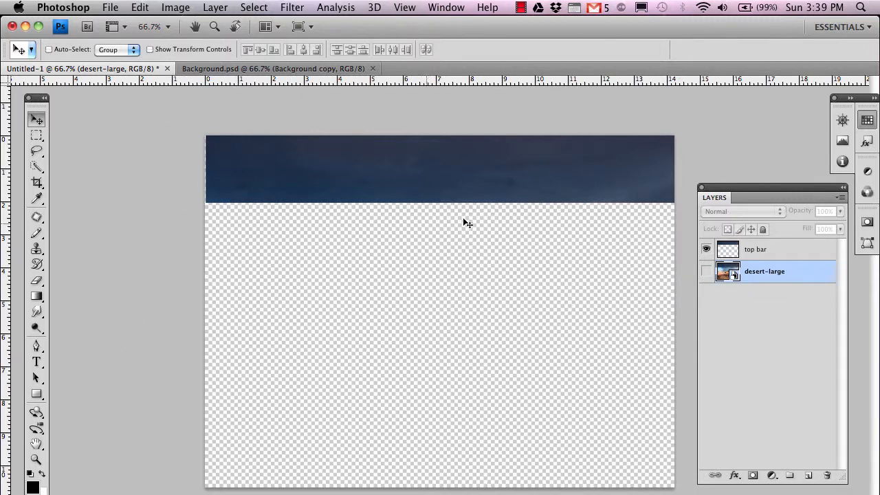
left_click(707, 272)
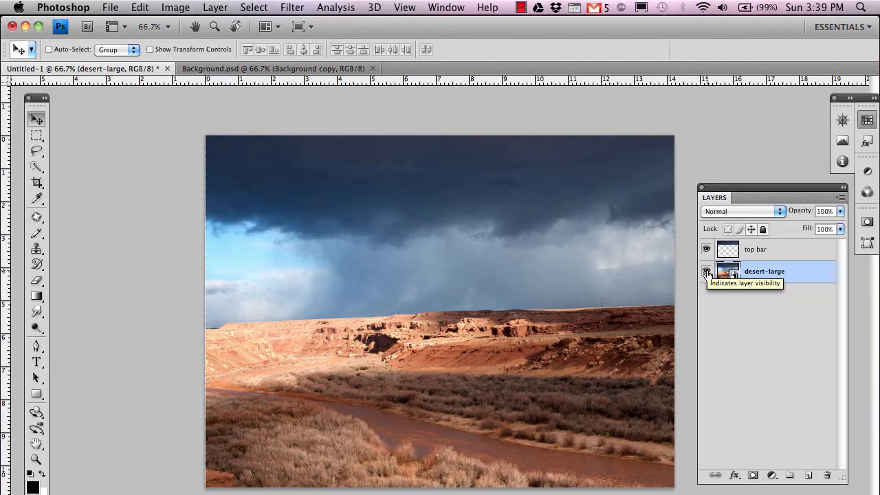
left_click(707, 272)
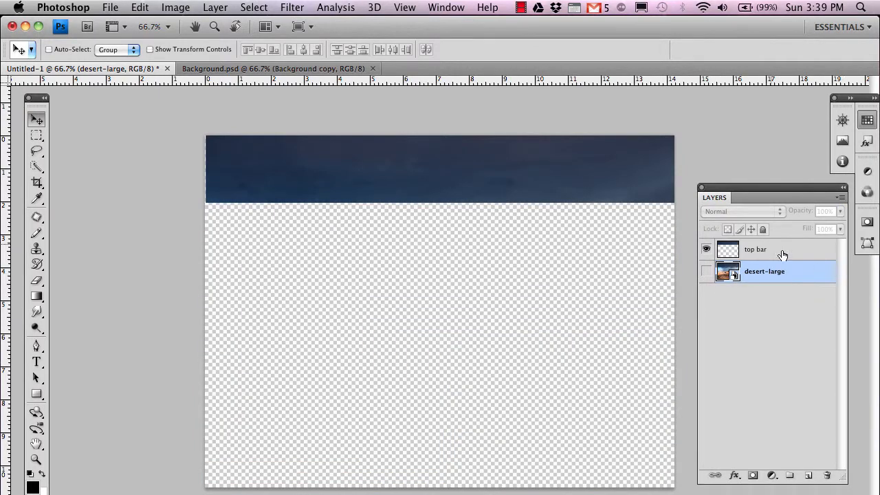
left_click(707, 272)
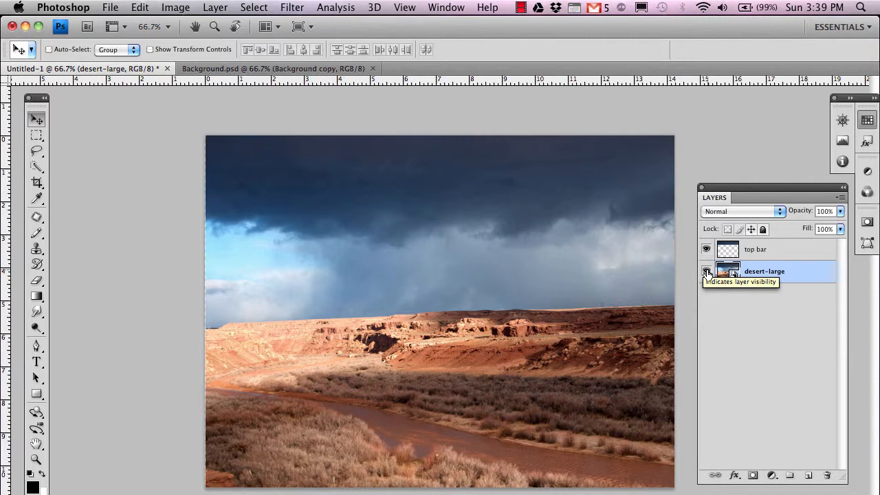
left_click(706, 272)
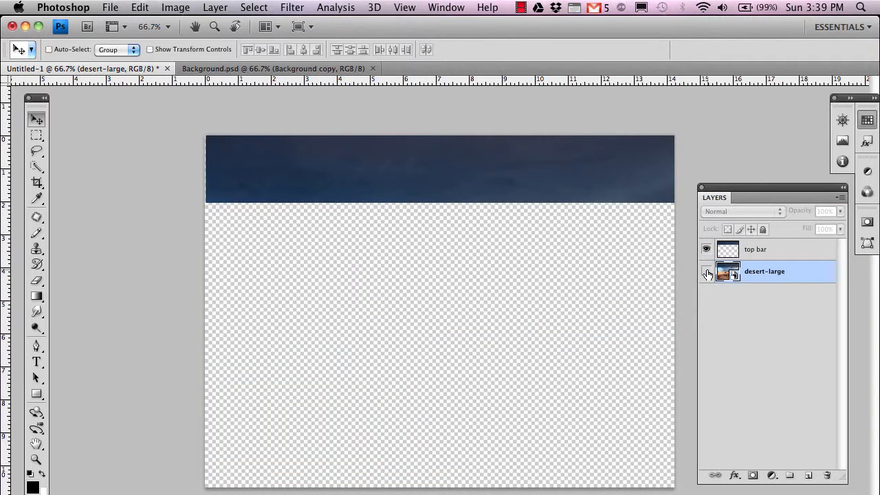
- Check the reference layout in Background.psd again and make the desert-large layer visible in Untitled-1
left_click(331, 68)
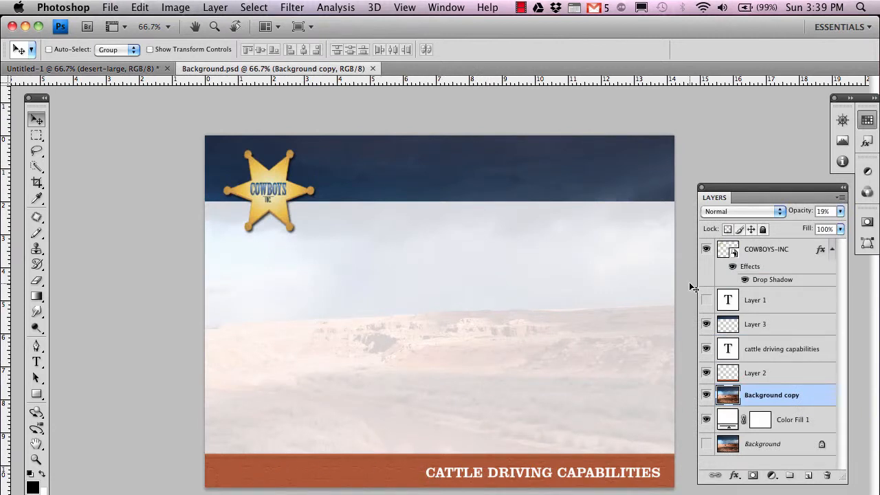
left_click(92, 69)
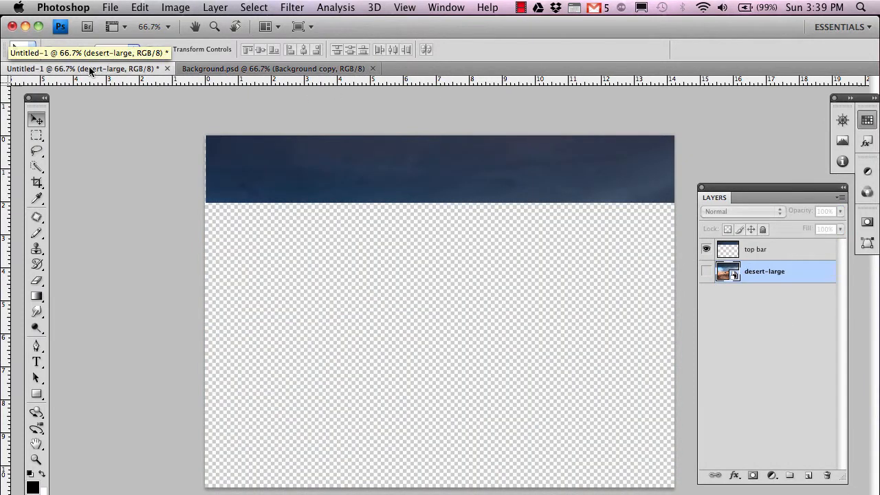
left_click(707, 271)
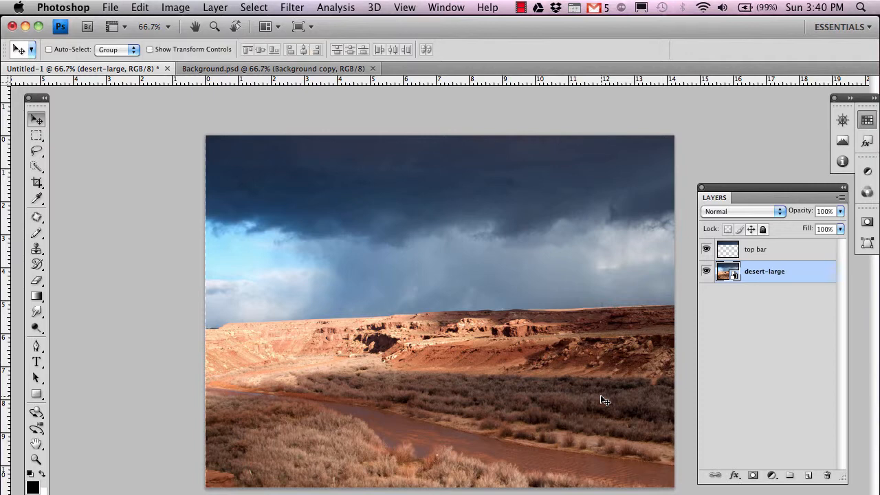
- Show the Color panel, float it over the upper part of the photo, and expand it to reveal its RGB sliders
left_click(445, 7)
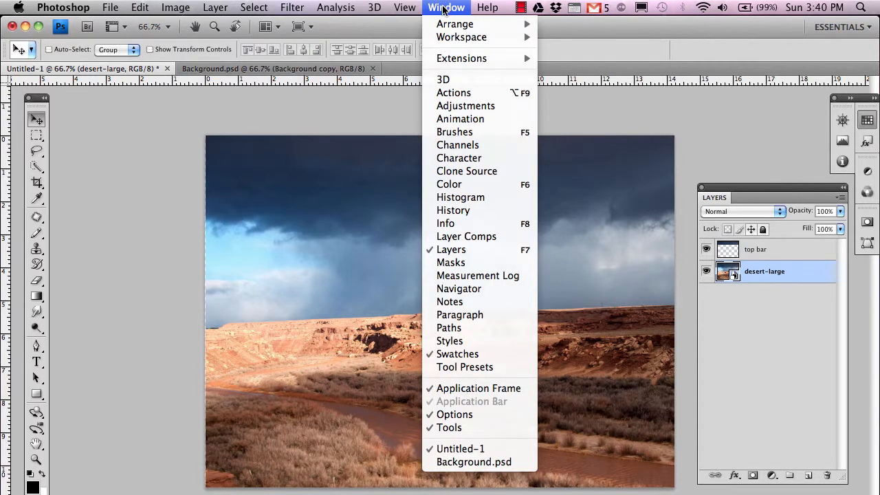
left_click(458, 185)
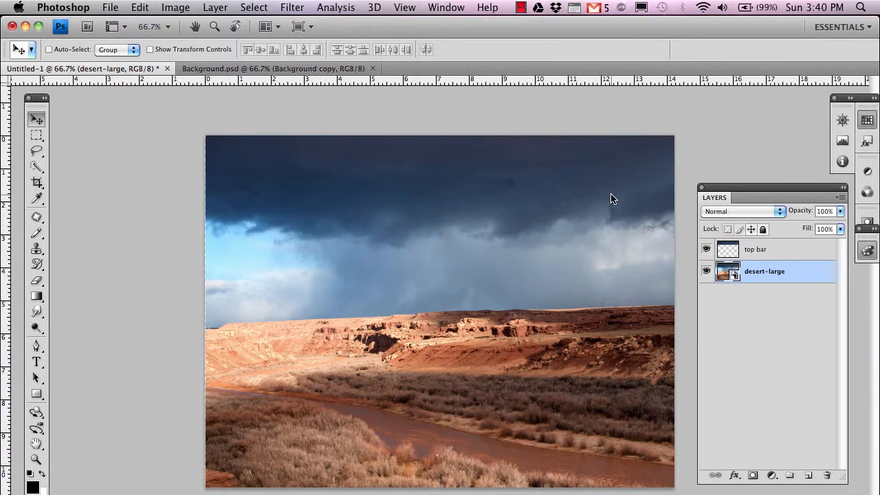
left_click_drag(869, 242, 392, 142)
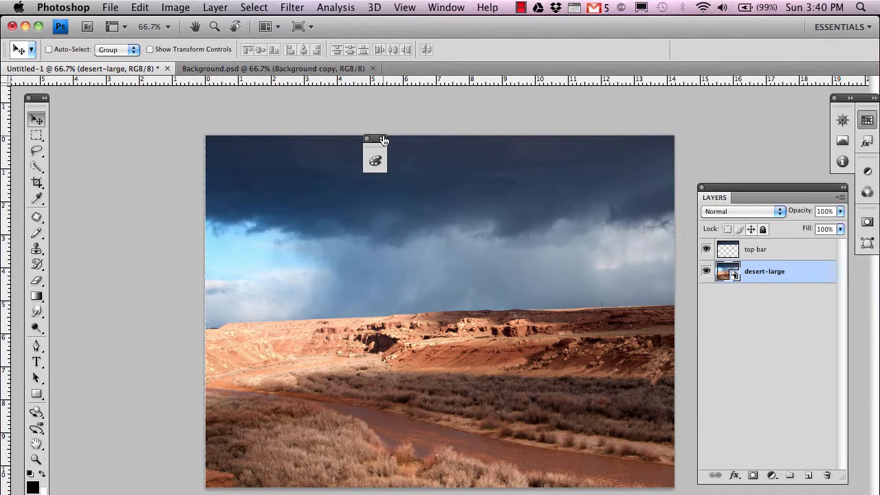
left_click(383, 138)
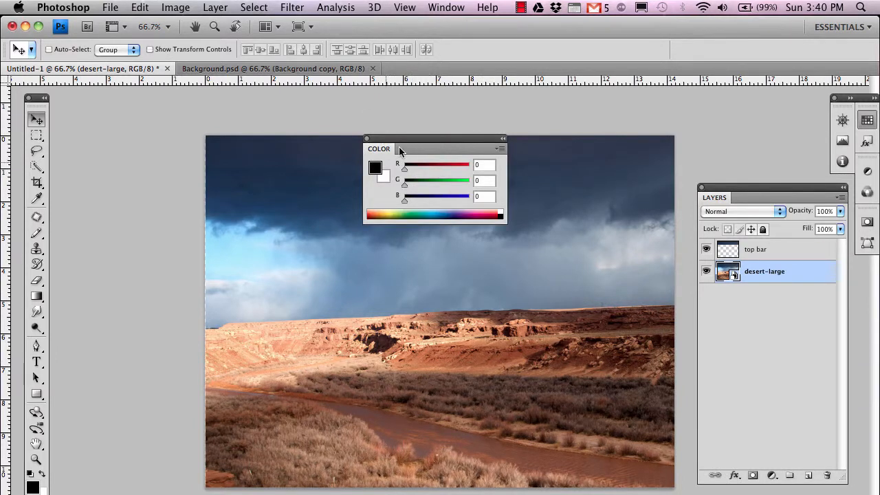
left_click(376, 168)
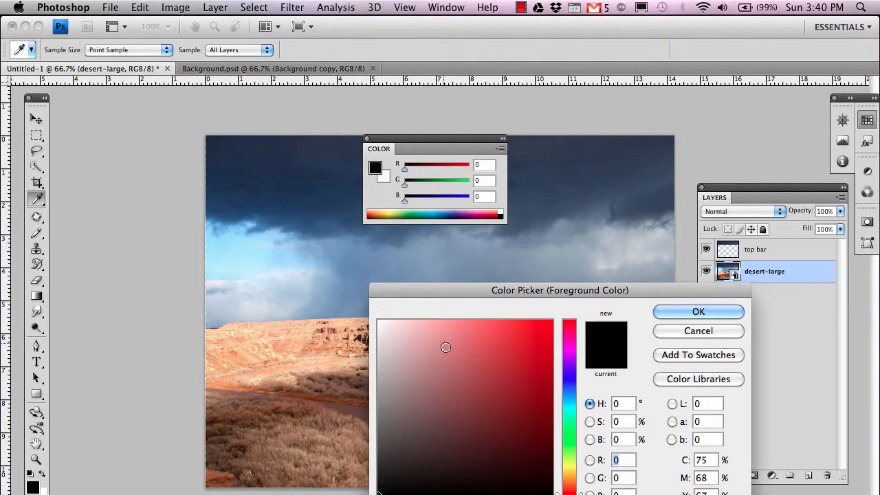
left_click(475, 384)
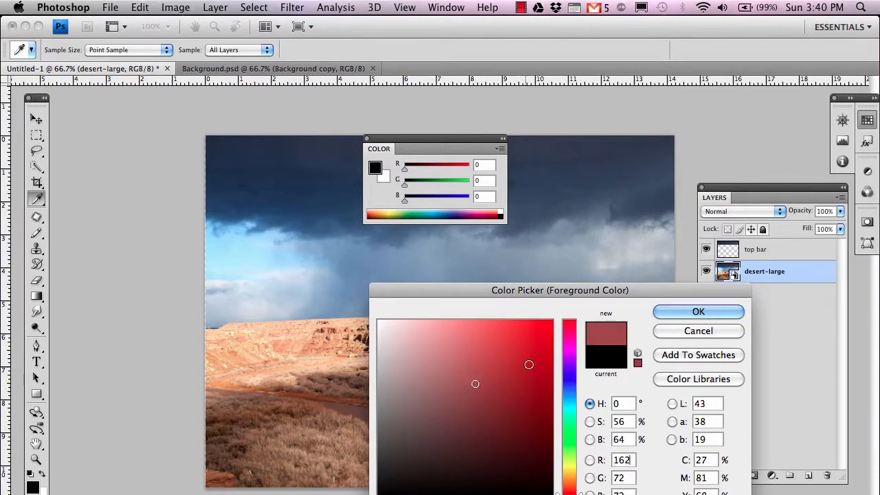
left_click(512, 421)
left_click(487, 451)
mouse_move(486, 450)
left_mouse_down()
mouse_move(454, 346)
mouse_move(527, 432)
mouse_move(491, 458)
left_mouse_up()
left_click(572, 475)
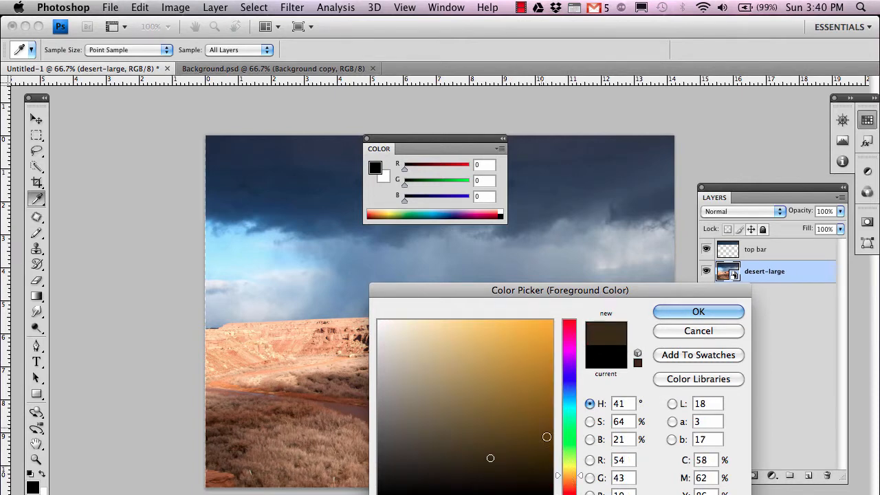
mouse_move(542, 433)
left_mouse_down()
mouse_move(477, 367)
mouse_move(488, 420)
mouse_move(478, 435)
mouse_move(519, 445)
mouse_move(486, 408)
mouse_move(495, 364)
mouse_move(493, 380)
mouse_move(454, 357)
mouse_move(532, 419)
mouse_move(504, 446)
left_mouse_up()
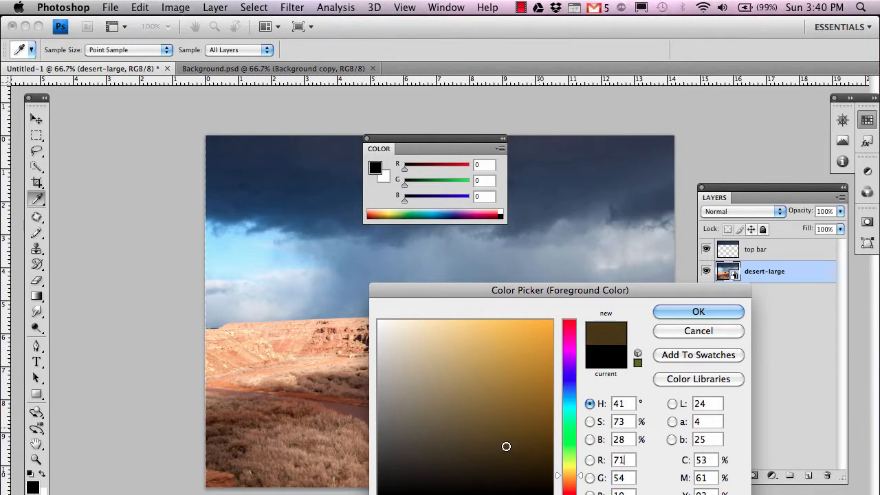
mouse_move(506, 447)
left_mouse_down()
mouse_move(504, 432)
mouse_move(479, 447)
mouse_move(519, 425)
mouse_move(531, 390)
left_mouse_up()
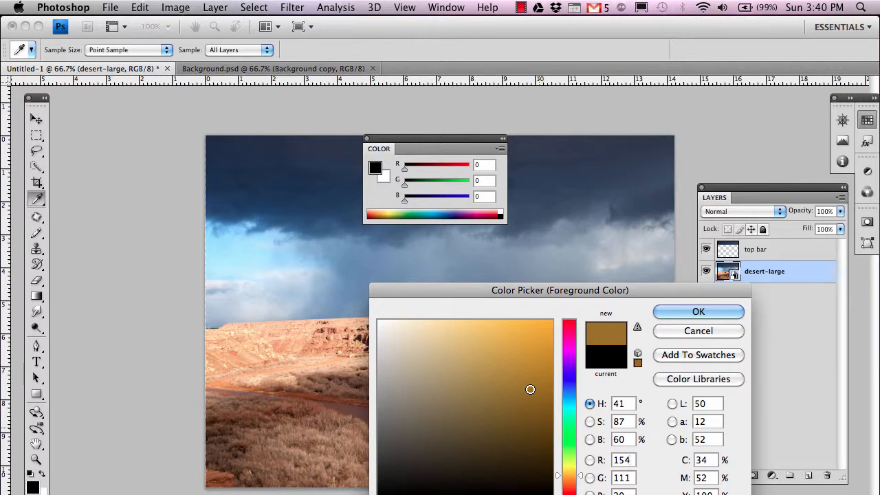
left_click(717, 331)
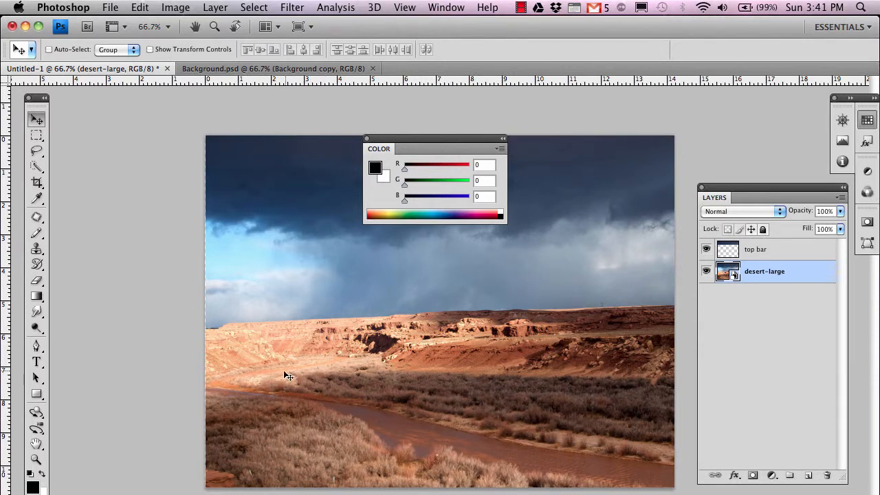
- Sample the dark clouds and the light blue sky with the Eyedropper, moving the Color panel clear of the photo
left_click(37, 199)
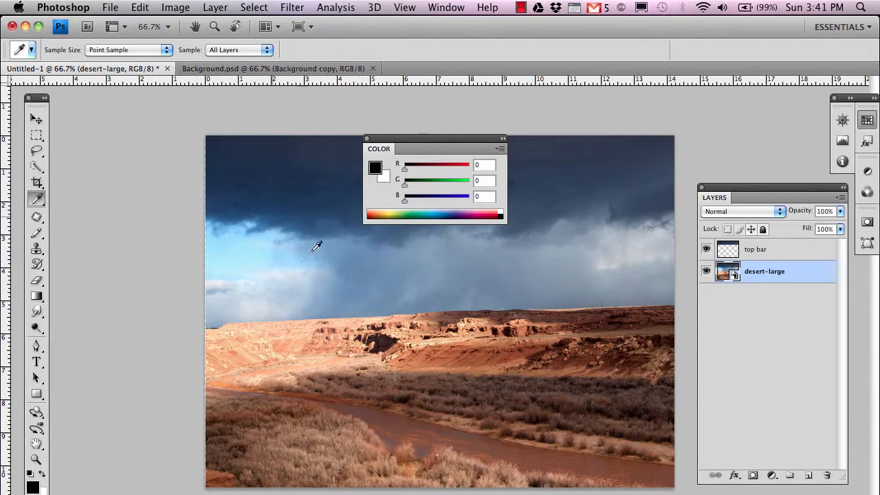
left_click(284, 159)
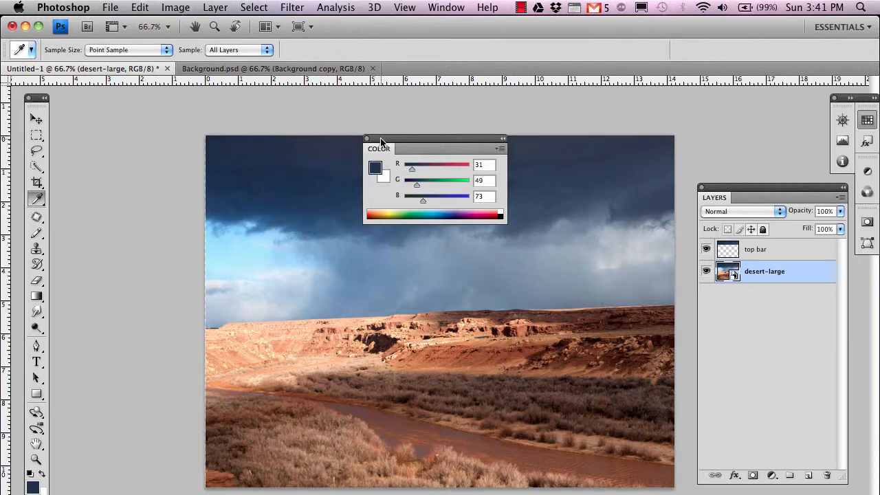
left_click_drag(375, 139, 660, 317)
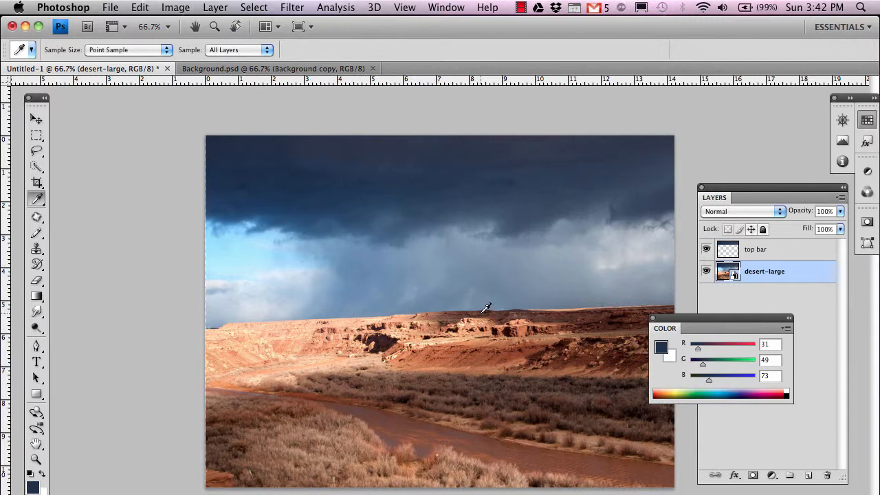
left_click(289, 153)
left_click(256, 257)
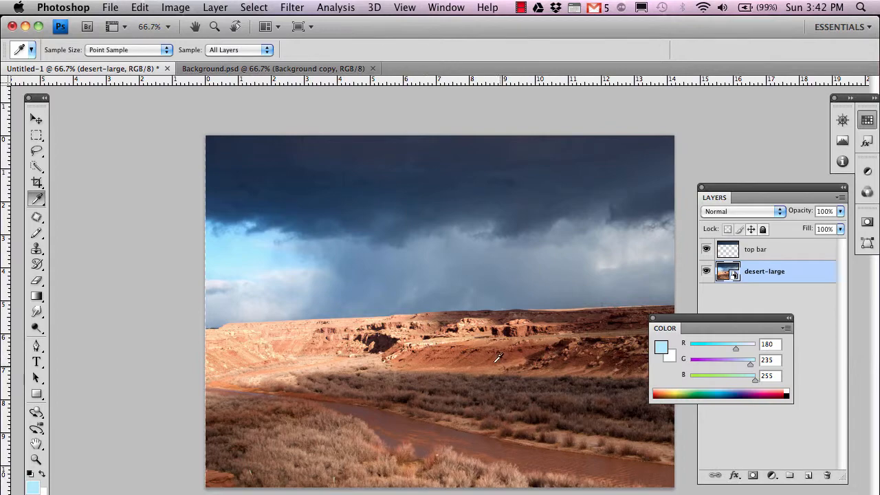
- Sample the reddish-orange slope of the desert hills as the foreground color with the Eyedropper
left_click(37, 459)
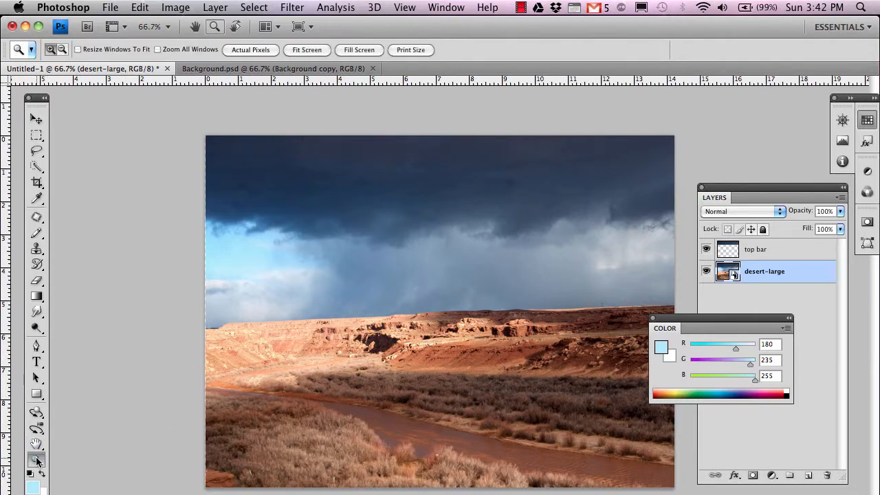
left_click(473, 359)
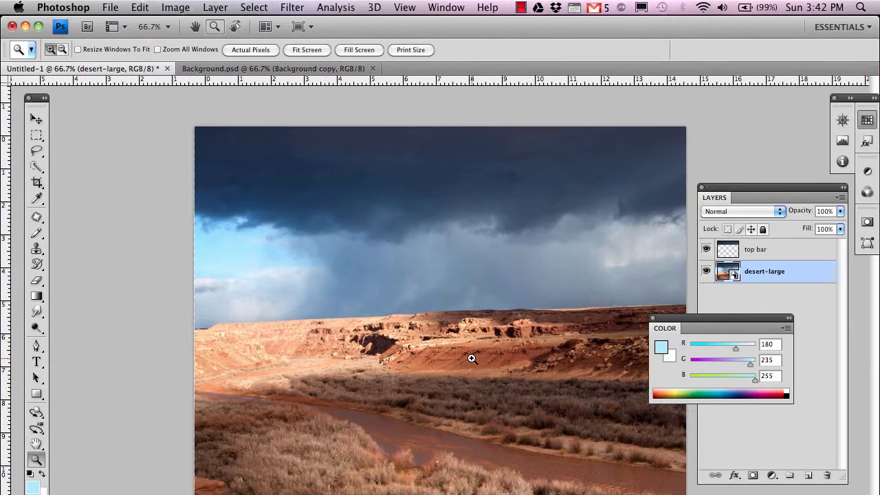
left_click(474, 361)
left_click(474, 362)
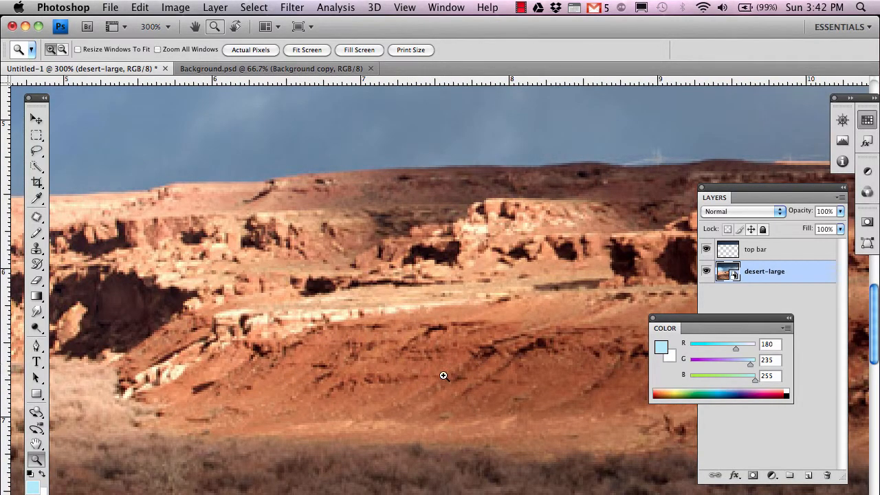
left_click(466, 364, "alt")
left_click(466, 364, "alt")
left_click(466, 364, "alt")
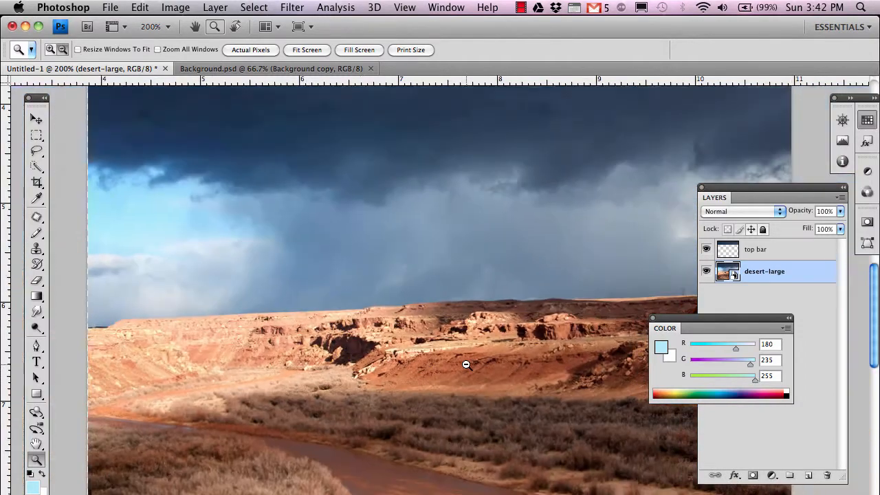
left_click(36, 198)
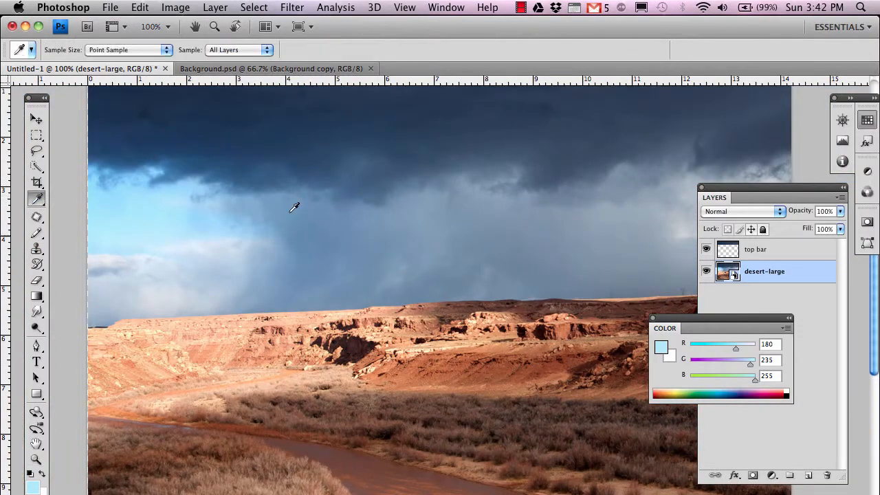
left_click(454, 372)
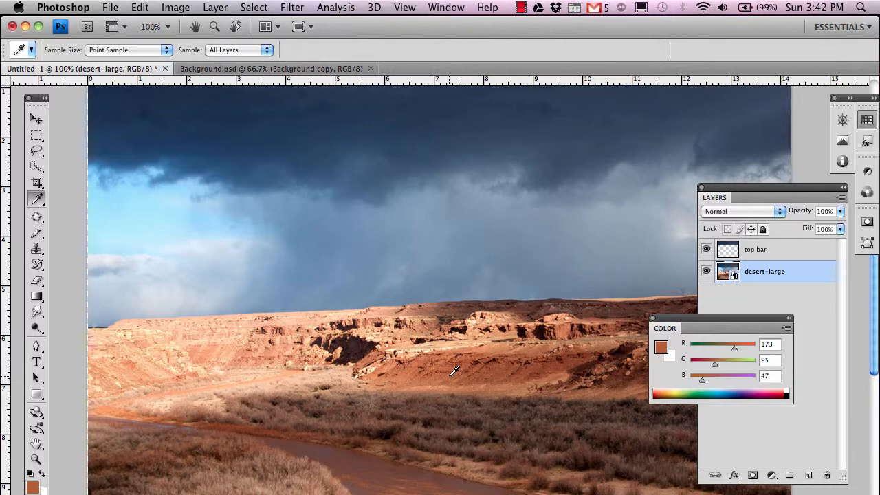
left_click(660, 350)
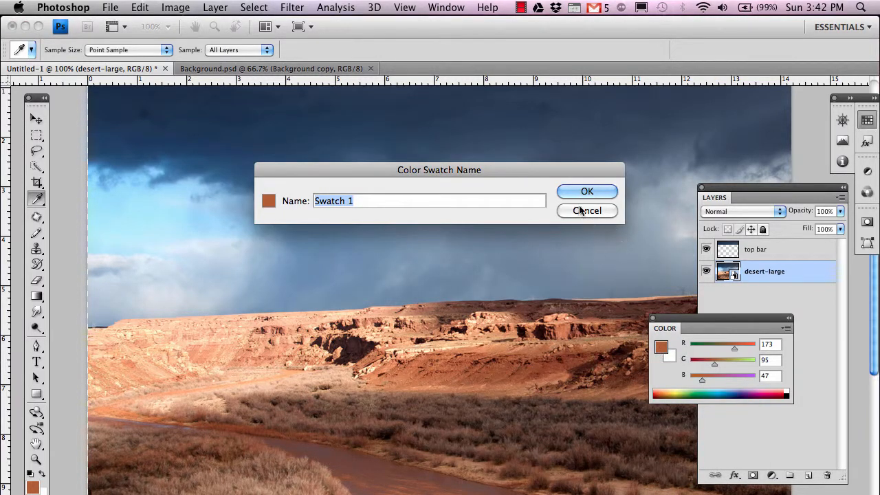
left_click(587, 210)
left_click(661, 347)
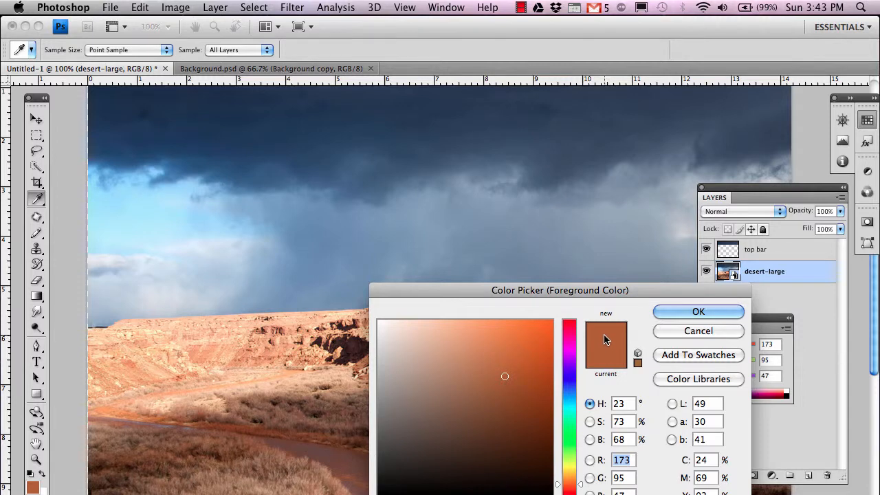
left_click(674, 331)
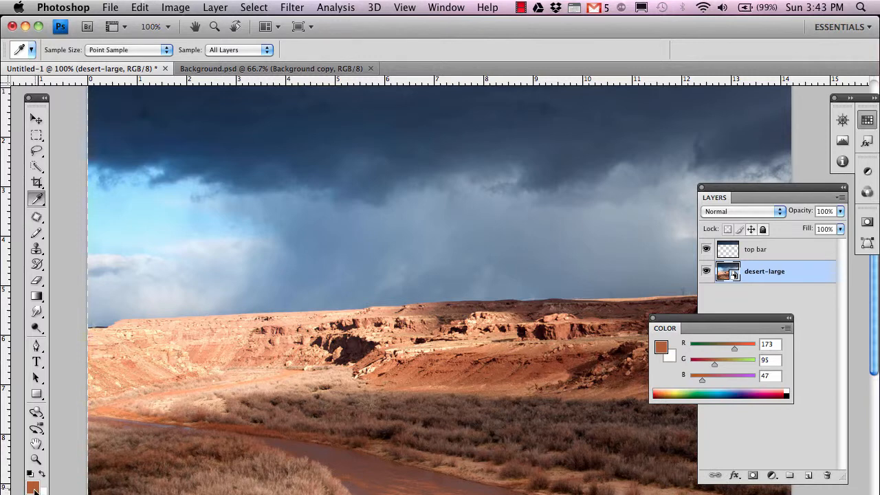
- Close the Color panel and draw an orange rectangle shape across the full canvas width along its bottom edge, above the desert-large layer
left_click(653, 319)
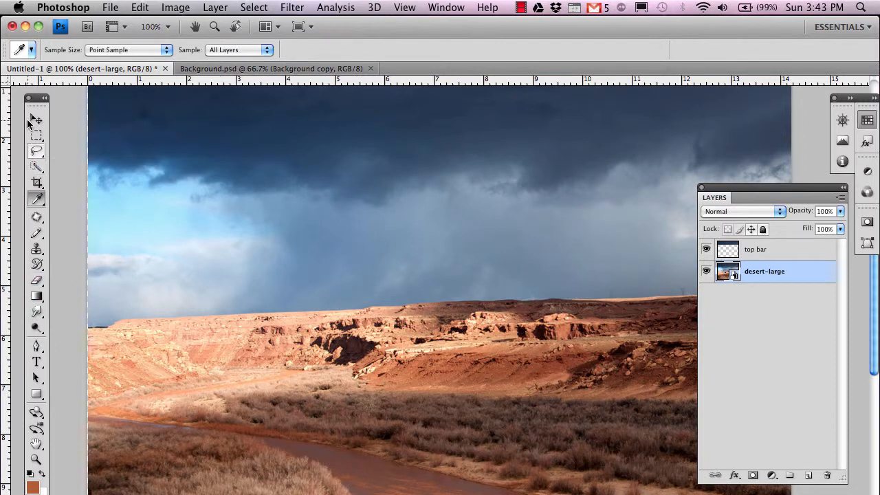
left_click(37, 459)
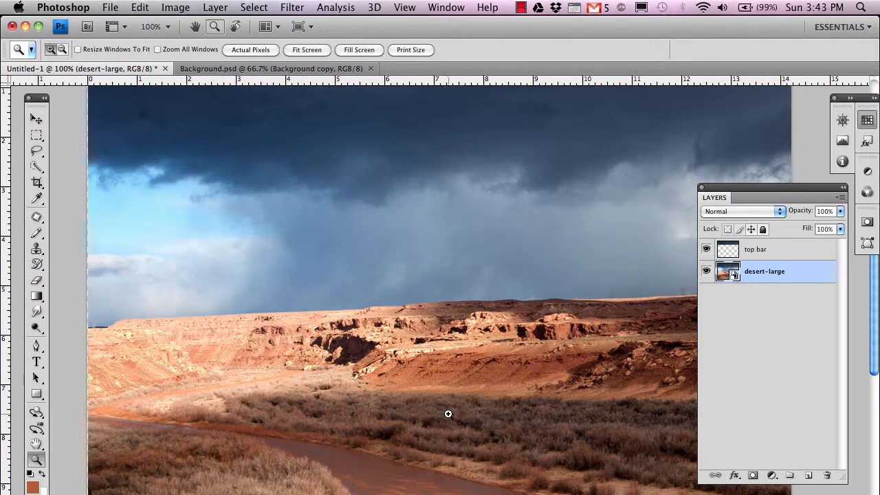
left_click(429, 403, "alt")
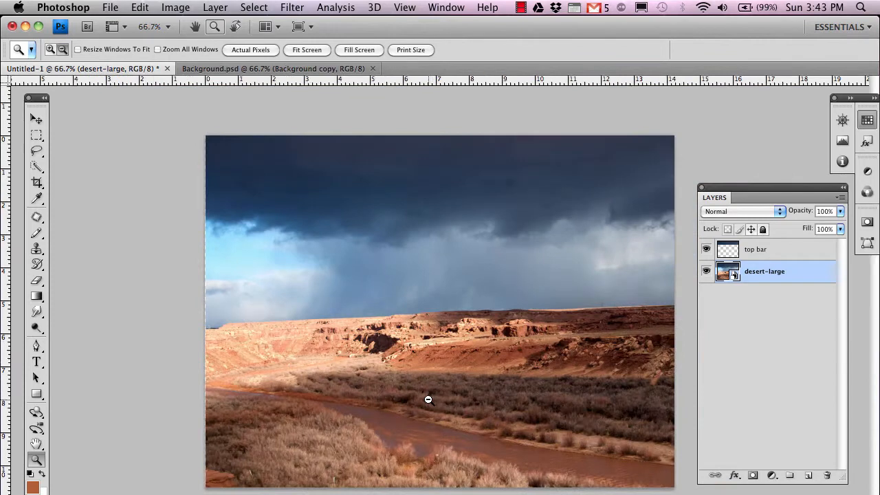
left_click(37, 444)
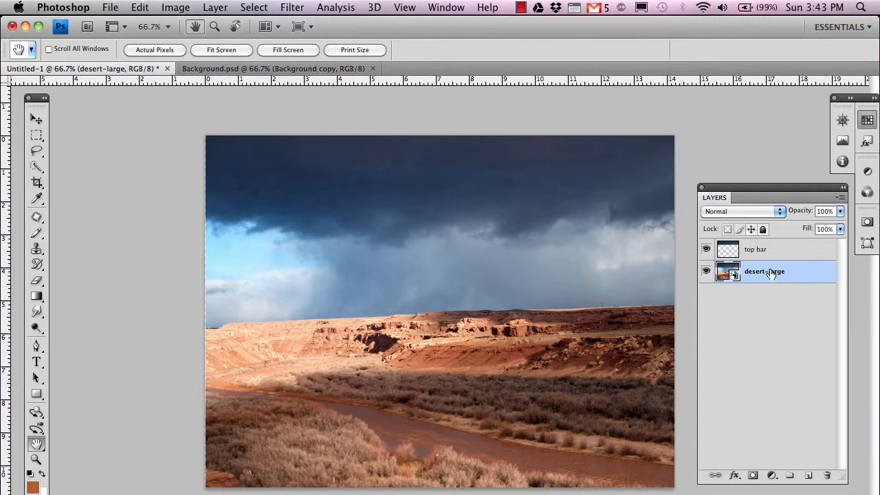
left_click(38, 396)
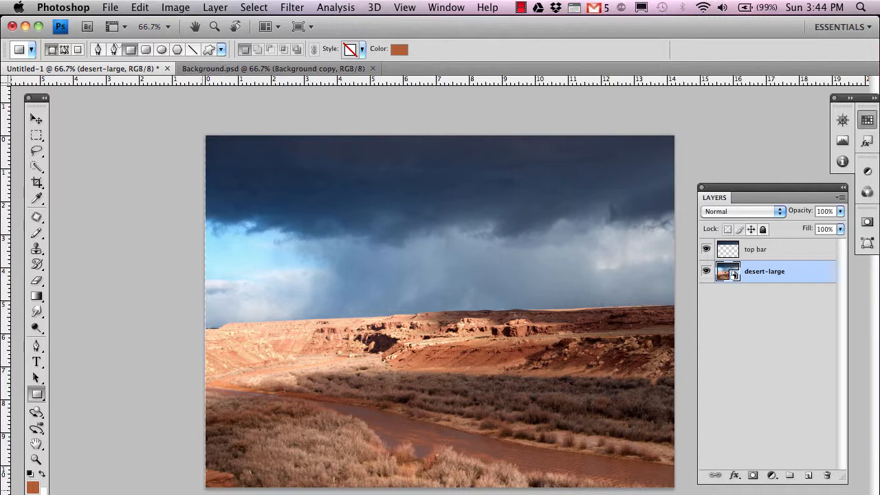
left_click_drag(202, 481, 676, 444)
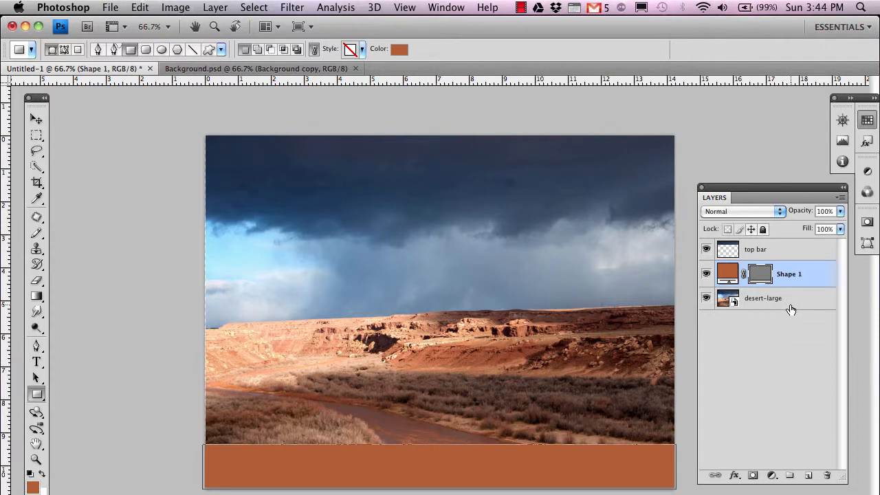
- Rename the orange rectangle's shape layer as bottom bar
double_click(789, 276)
type("ornange")
key("BackSpace")
key("BackSpace")
key("BackSpace")
key("BackSpace")
type("tom bar")
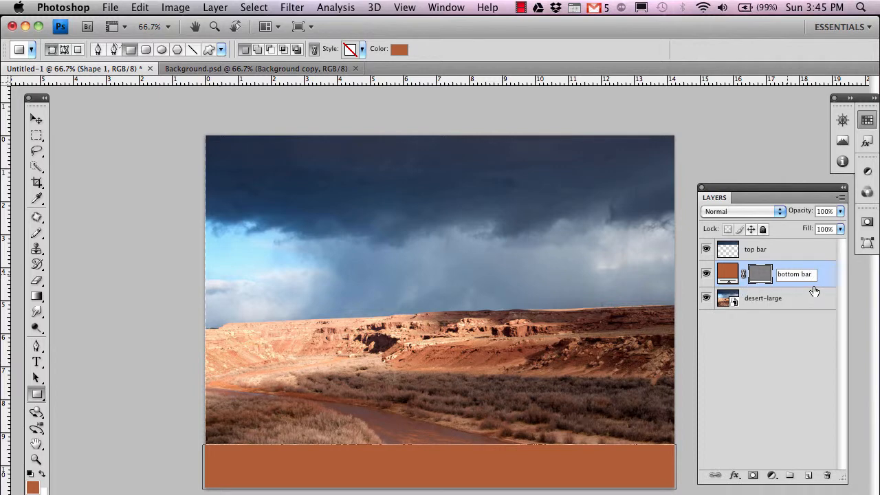
key("Return")
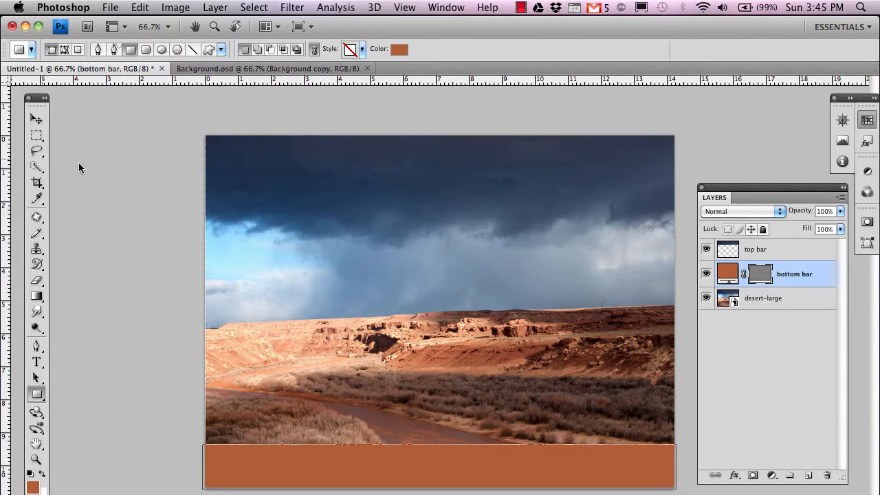
- Select the top bar layer with the Move tool active and hide the desert-large layer to examine both bars
left_click(35, 121)
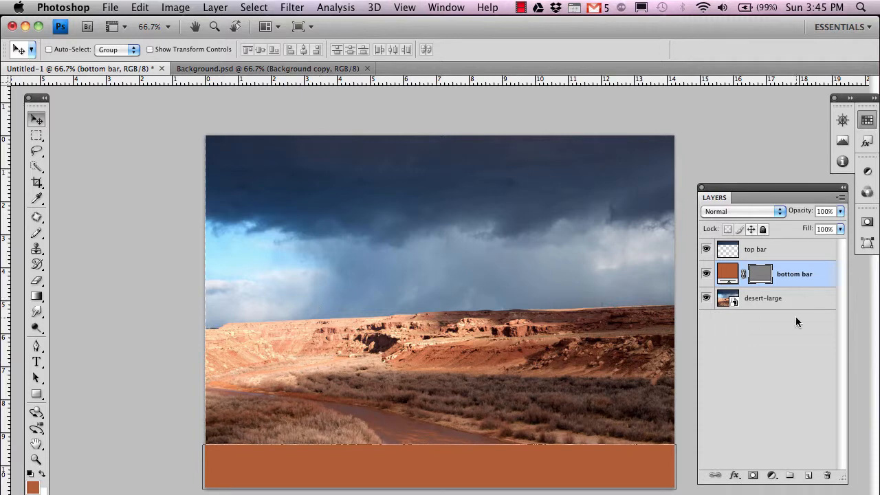
left_click(775, 249)
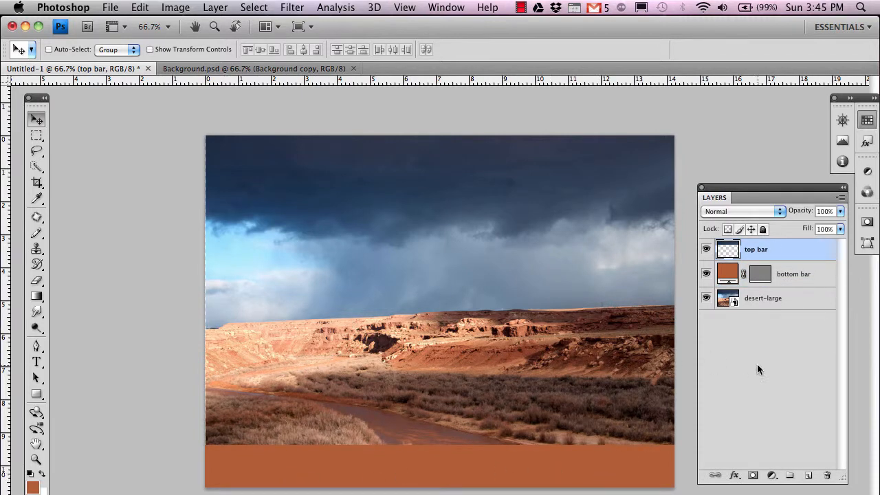
left_click(707, 298)
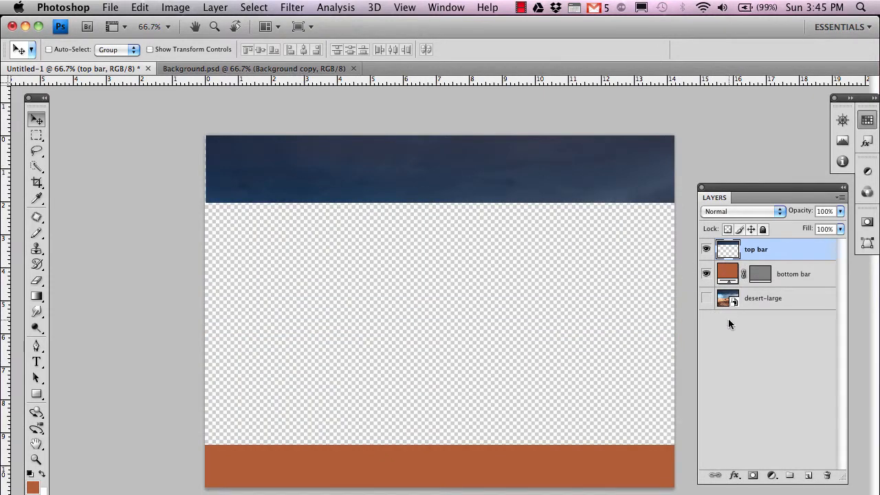
left_click(706, 298)
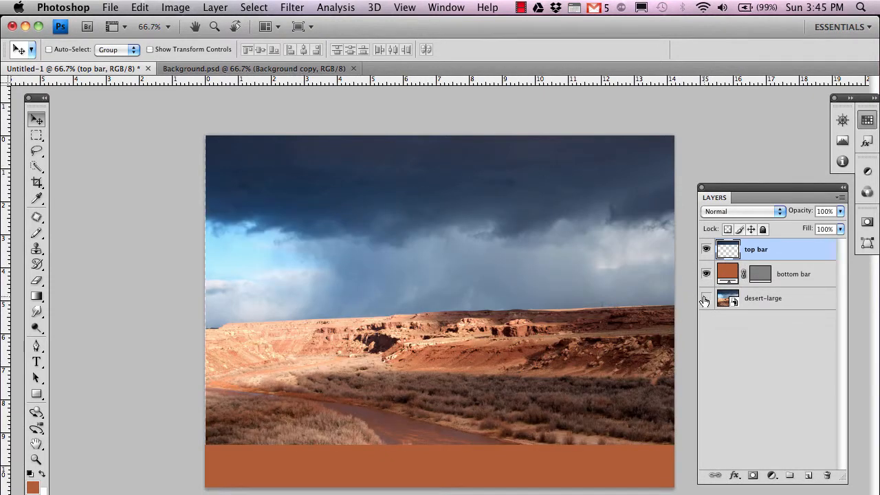
left_click(705, 299)
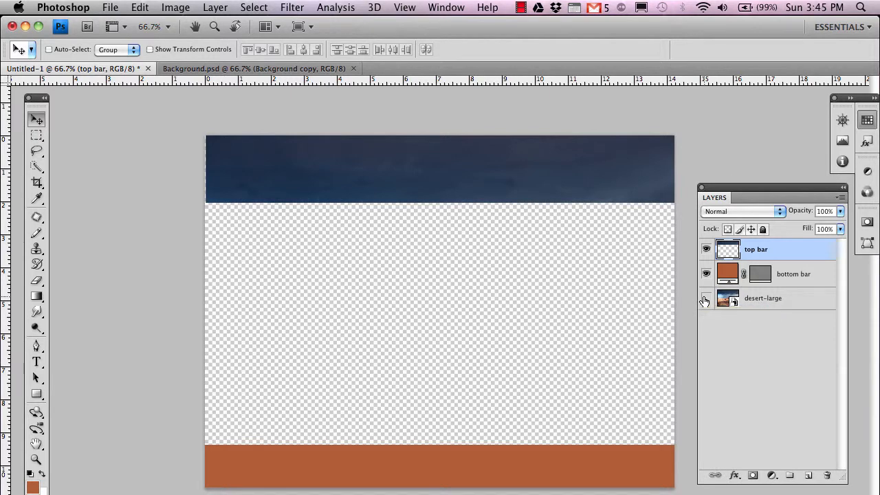
- Check the finished design in Background.psd and place COWBOYS-INC.psd at 100% size above the top bar layer in Untitled-1
left_click(296, 69)
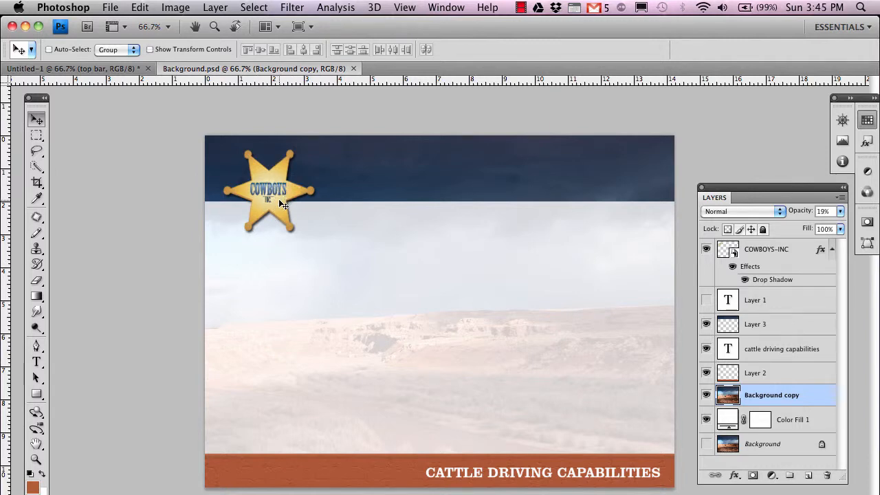
left_click(77, 69)
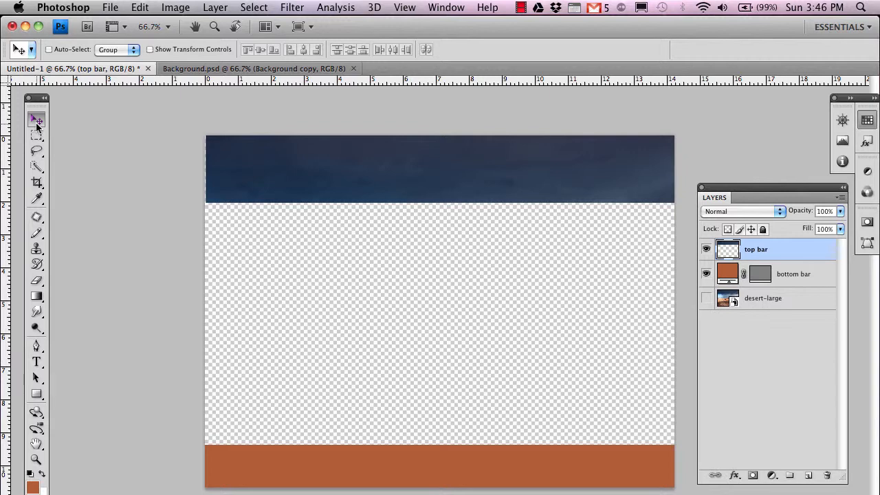
left_click(110, 10)
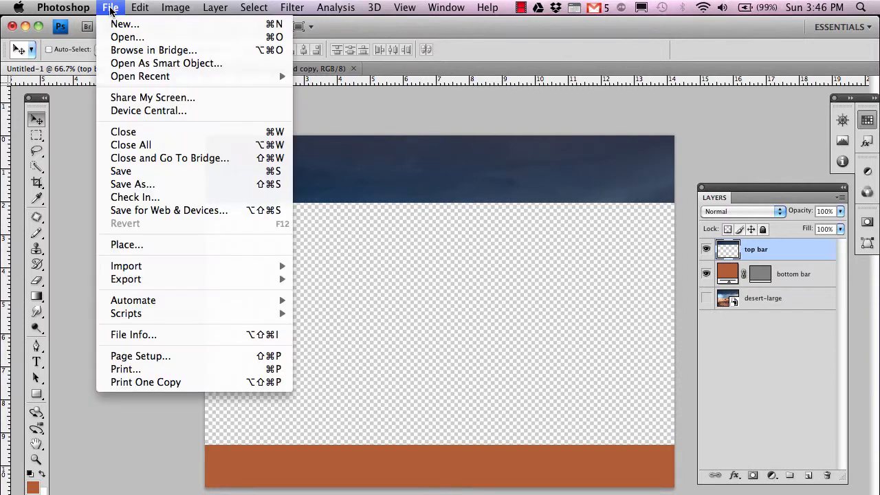
left_click(119, 245)
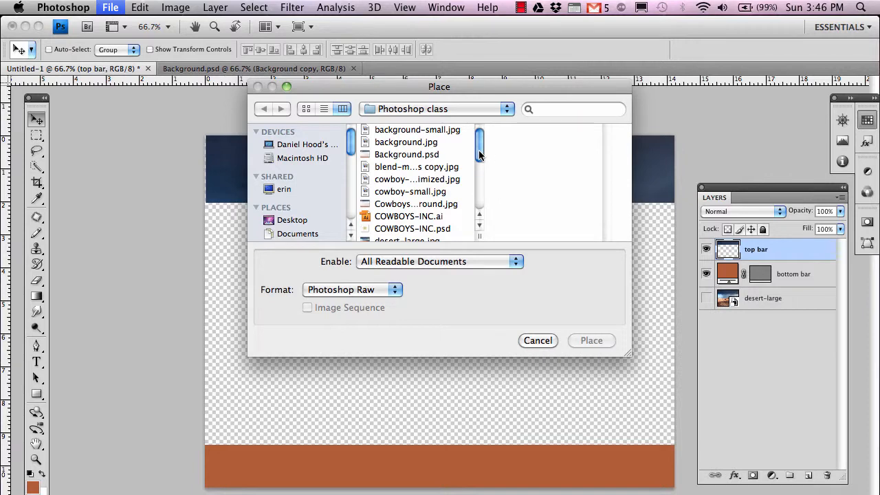
left_click_drag(479, 154, 481, 170)
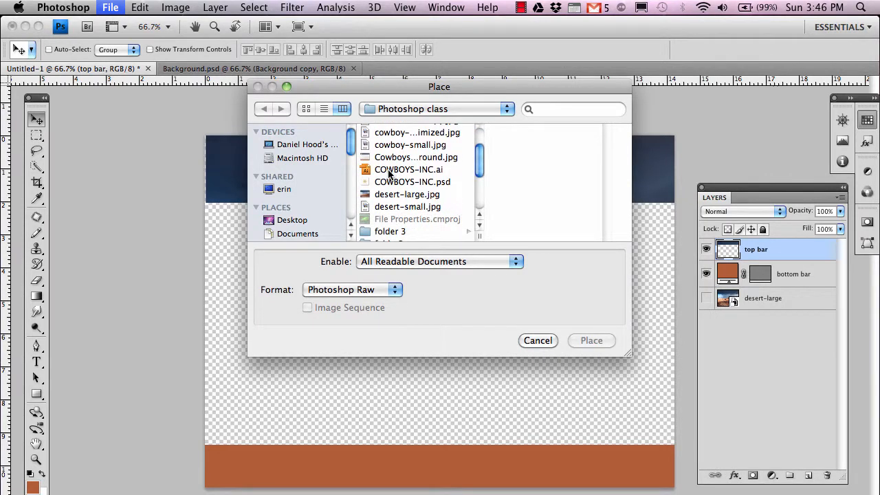
left_click(413, 175)
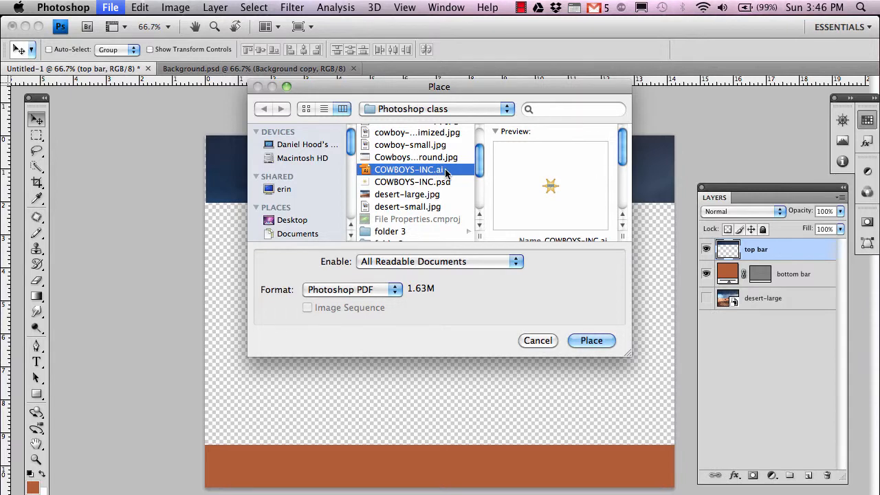
left_click(410, 182)
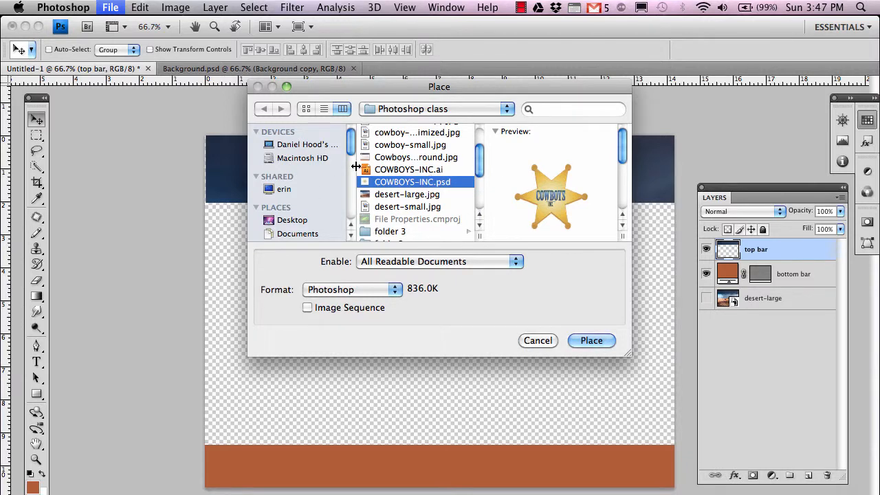
left_click(591, 341)
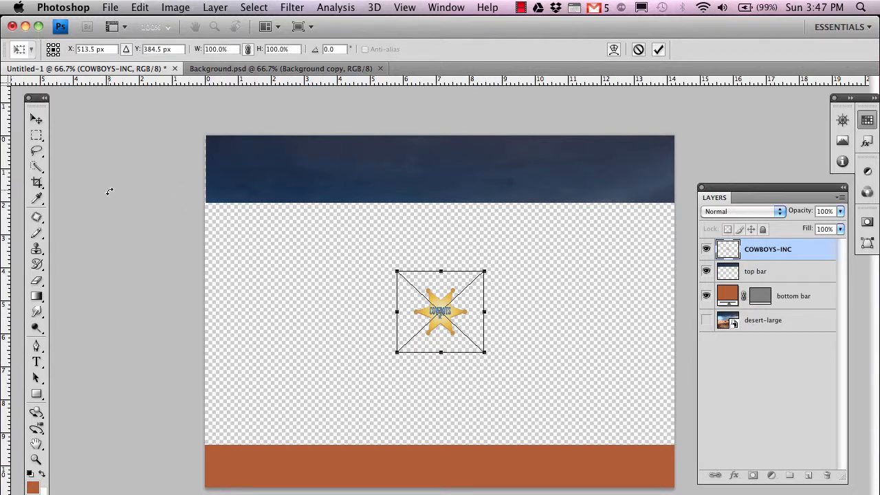
left_click(37, 120)
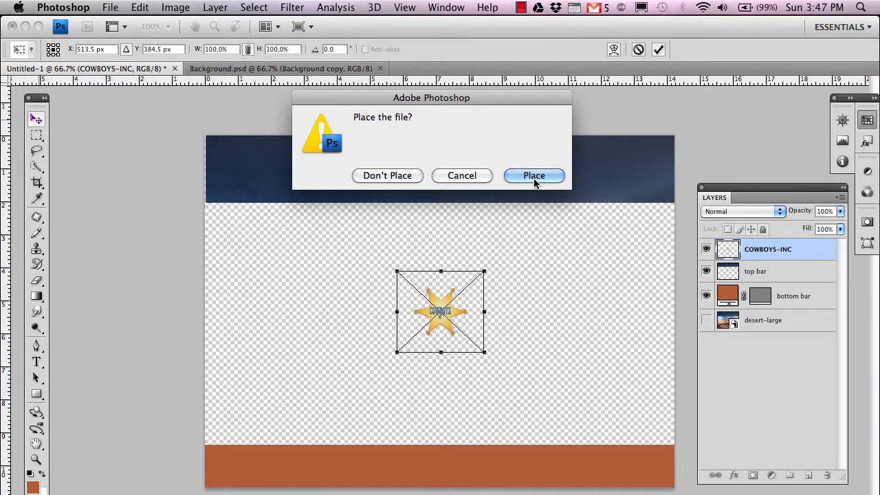
left_click(534, 175)
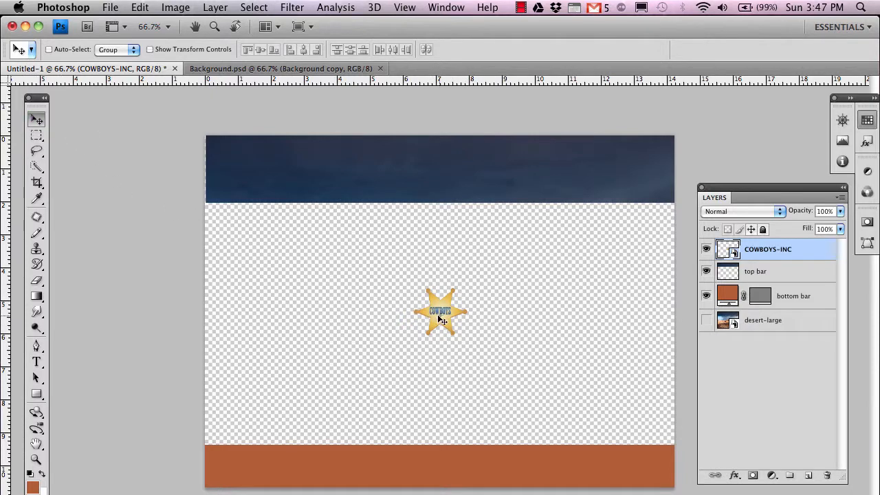
- Move the star badge onto the left end of the top bar and compare it with the one in Background.psd
left_click_drag(438, 316, 257, 179)
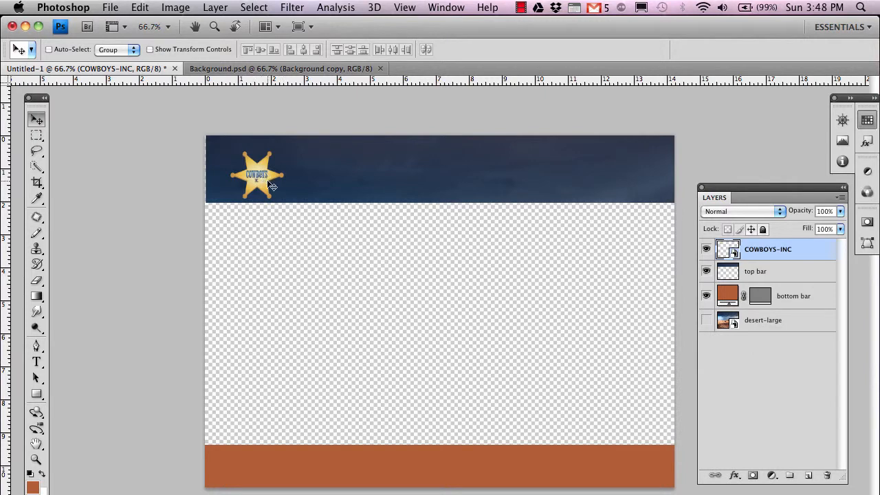
left_click(245, 69)
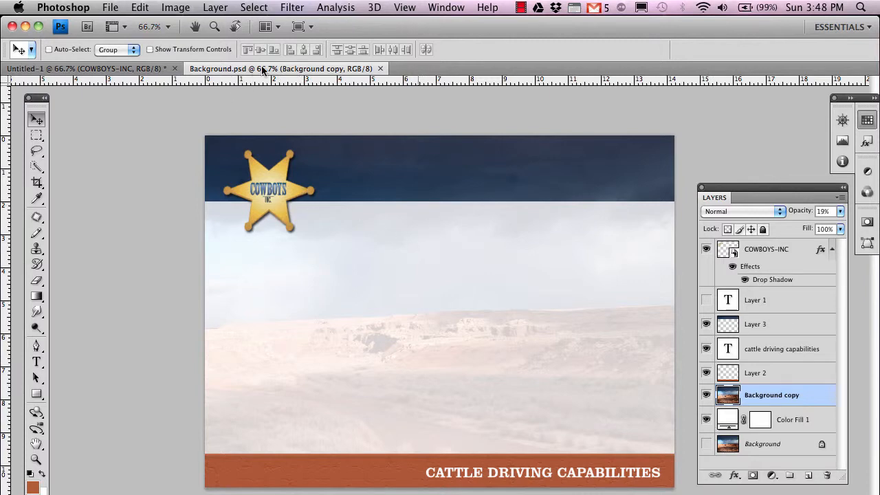
left_click(118, 70)
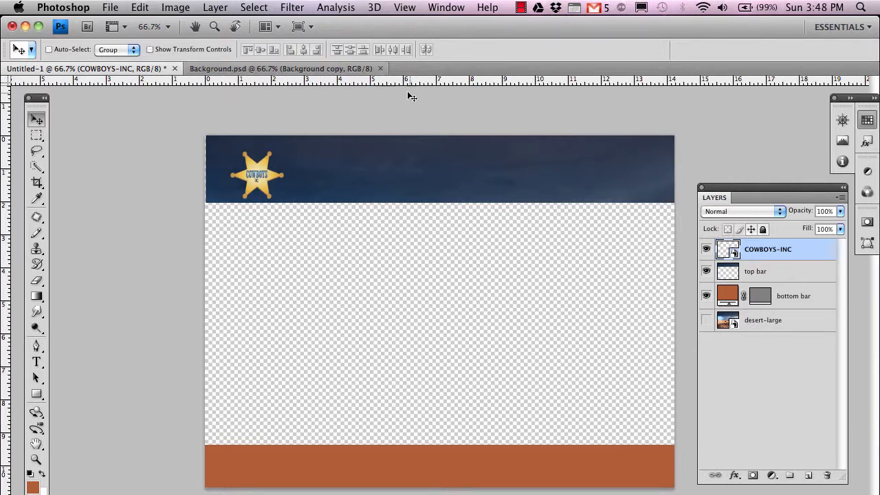
- Try scaling the star badge, stretching it to about 406% width and 212% height, and undo the transformation
left_click(139, 8)
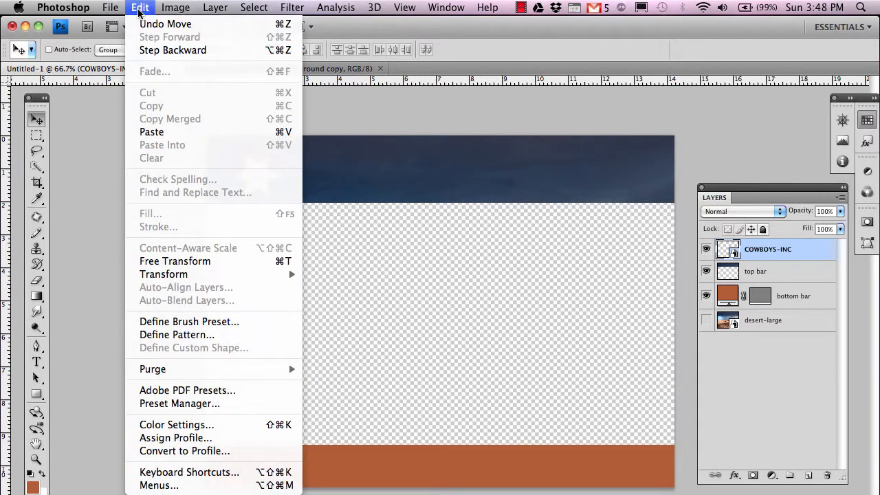
mouse_move(160, 280)
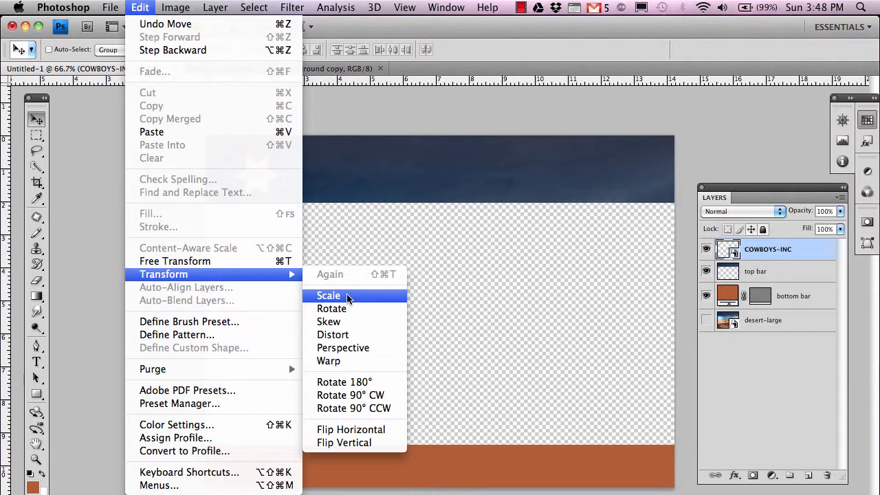
left_click(328, 295)
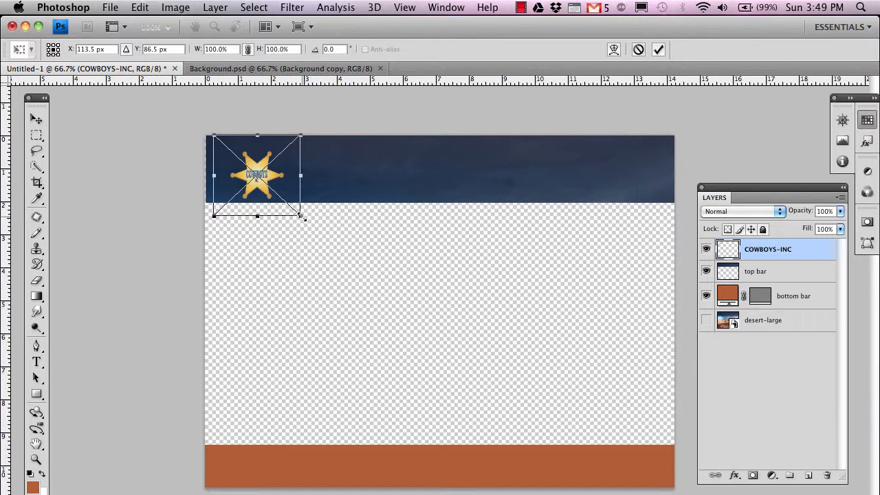
left_click_drag(301, 216, 304, 219)
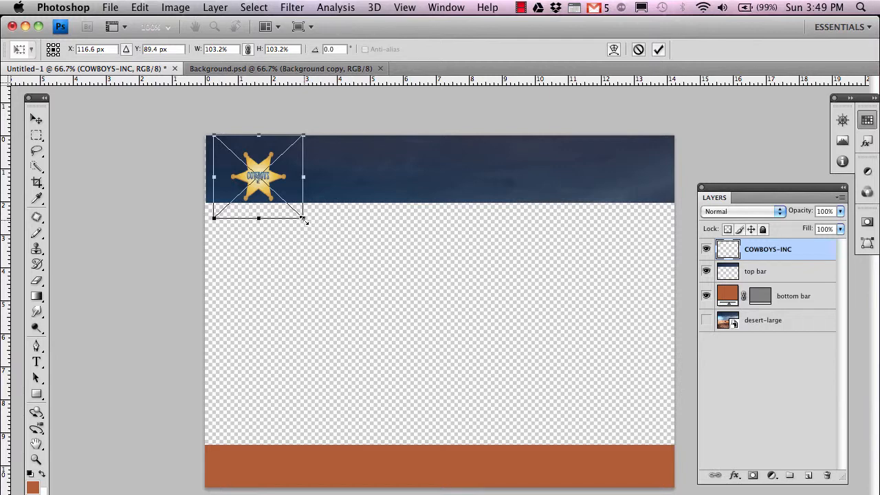
left_click_drag(304, 218, 307, 222)
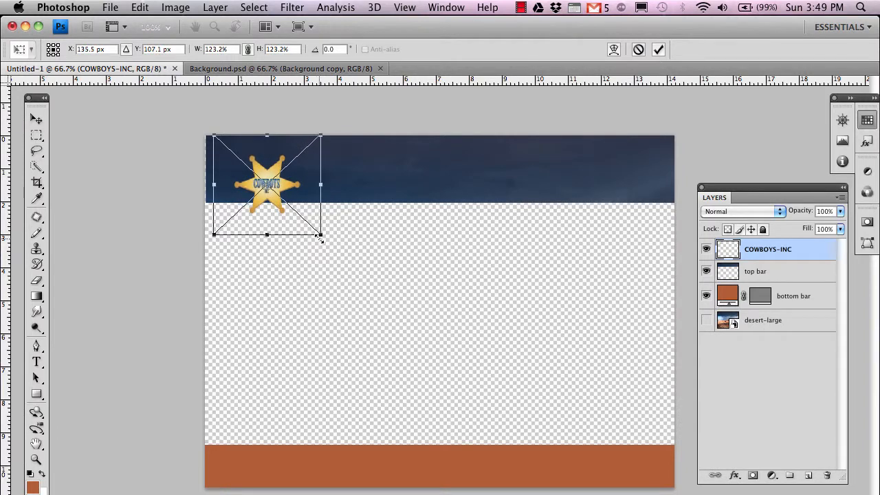
left_click_drag(326, 240, 356, 269)
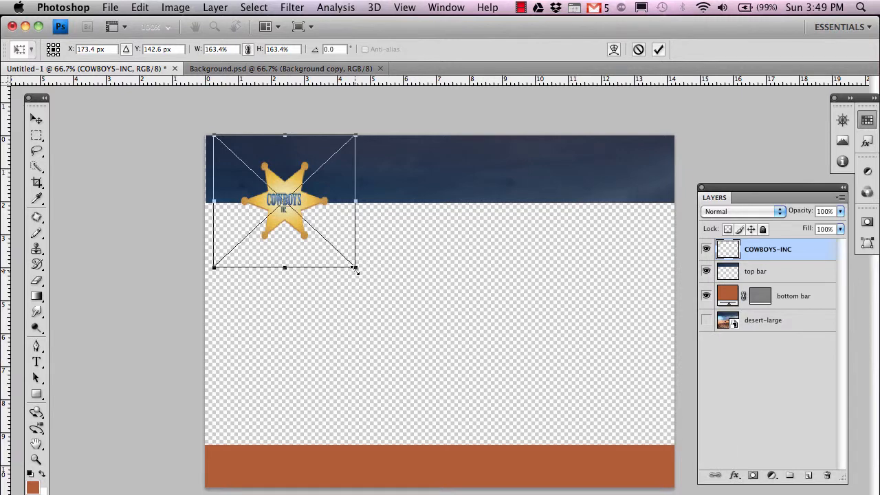
left_click_drag(355, 270, 326, 244)
mouse_move(300, 210)
left_mouse_down()
mouse_move(357, 271)
mouse_move(313, 219)
left_mouse_up()
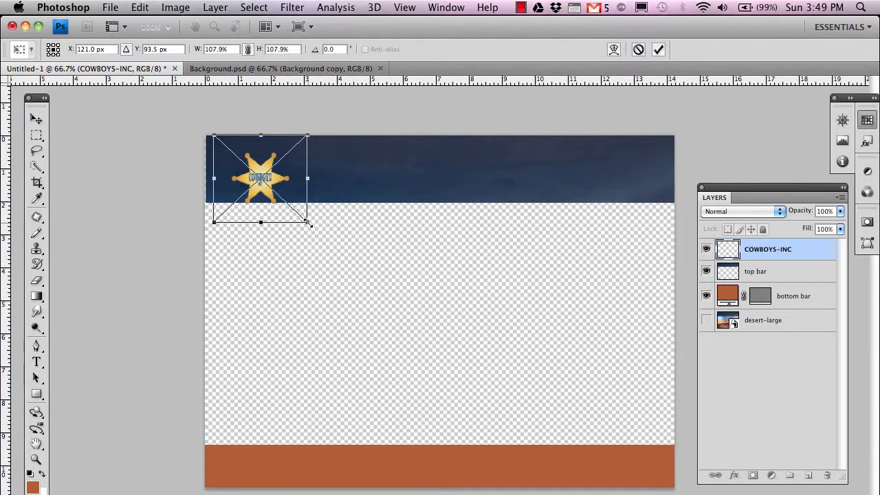
left_click_drag(323, 220, 582, 307)
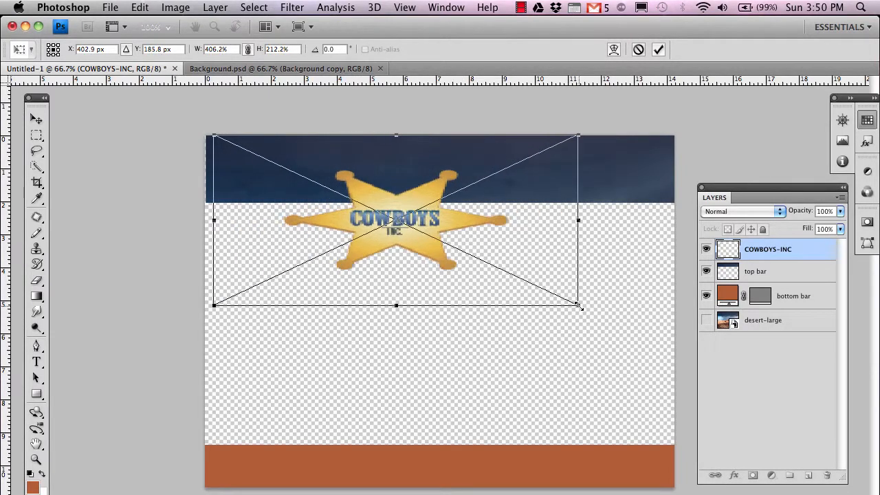
key("Return")
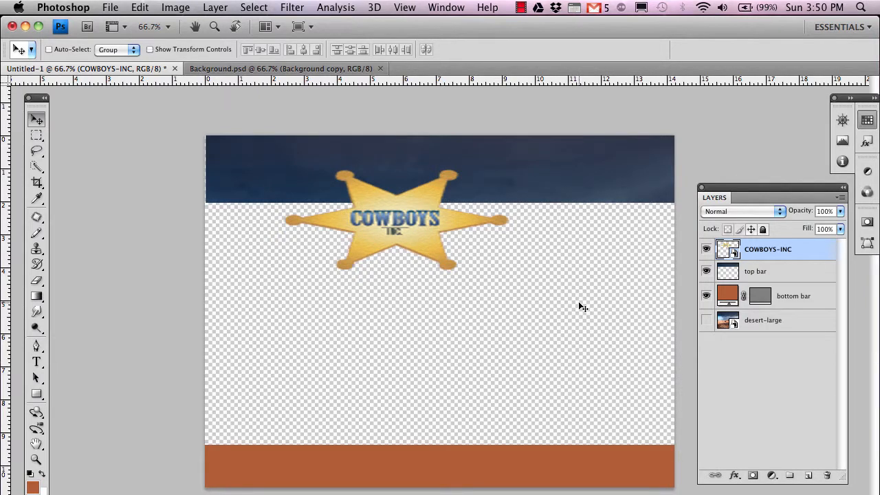
key("super+z")
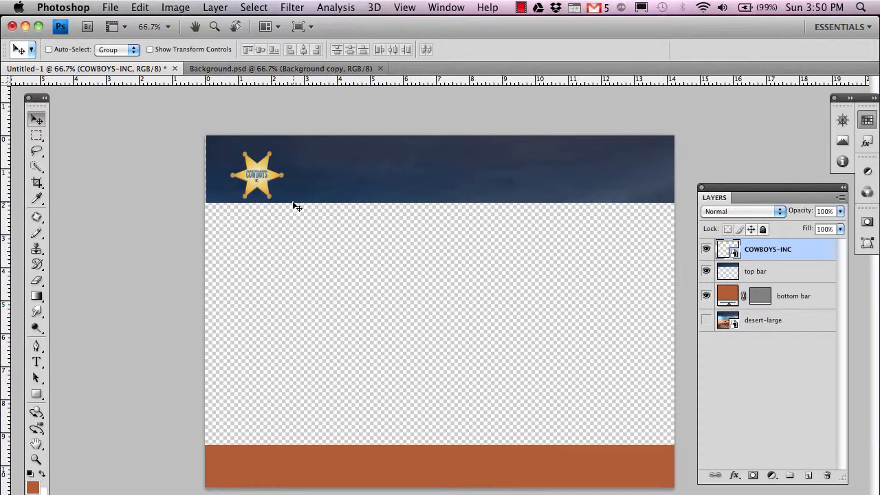
- Scale the star badge proportionally to about 183% and apply the transformation
key("super+t")
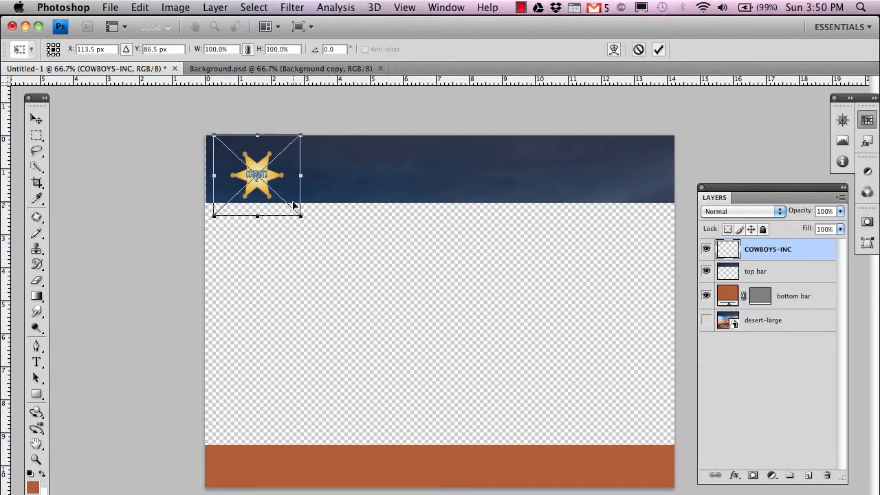
left_click(145, 8)
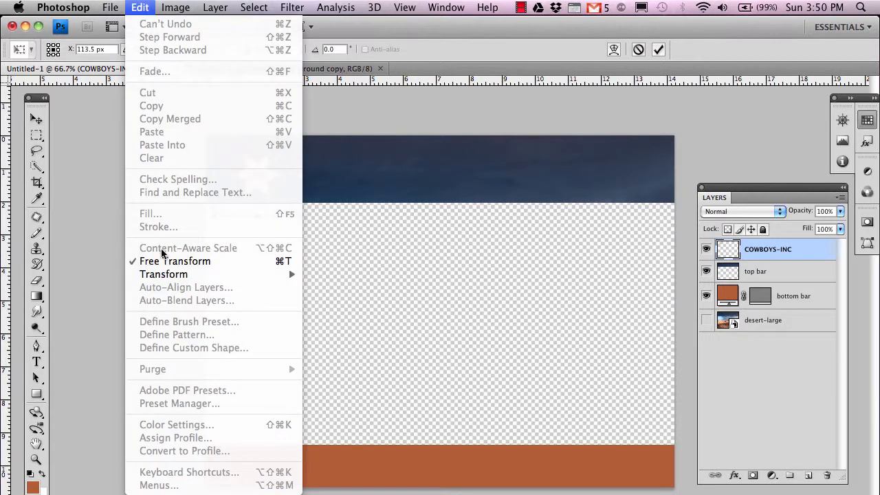
mouse_move(161, 275)
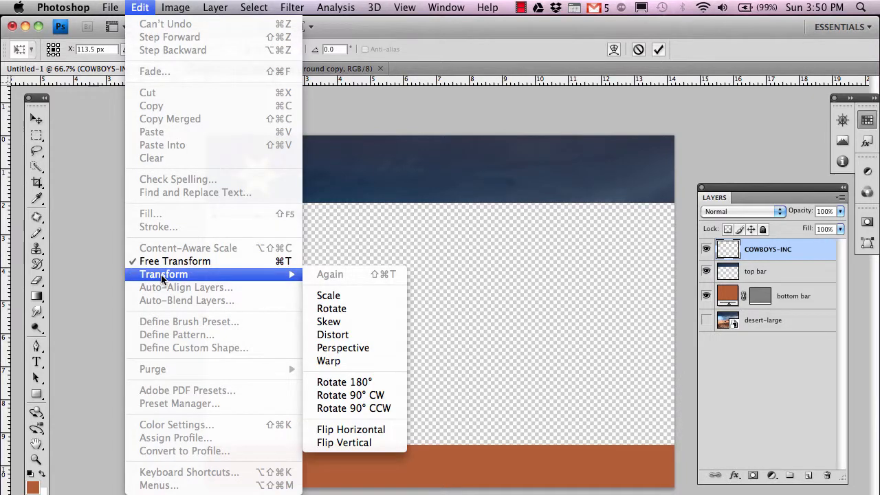
left_click(327, 296)
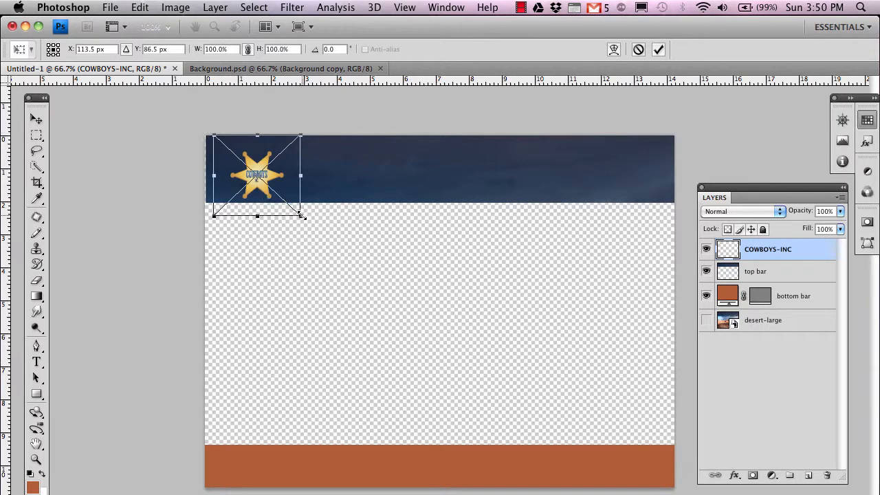
left_click_drag(302, 216, 373, 282)
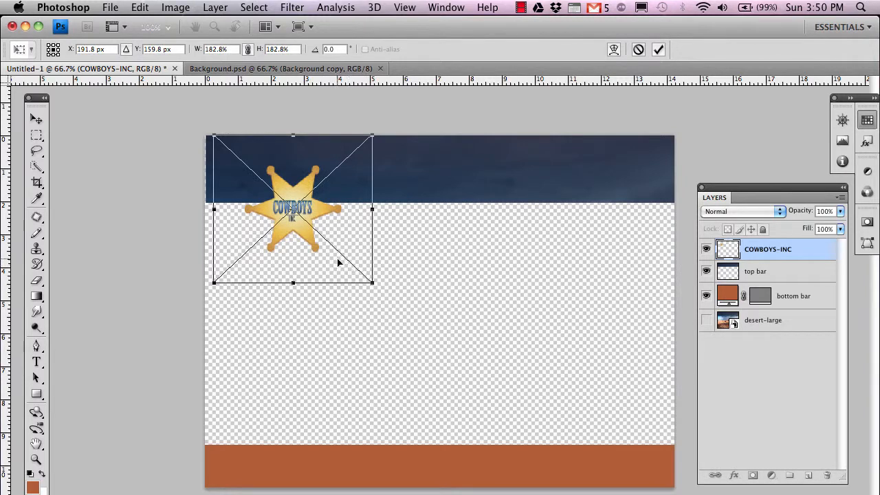
left_click(38, 121)
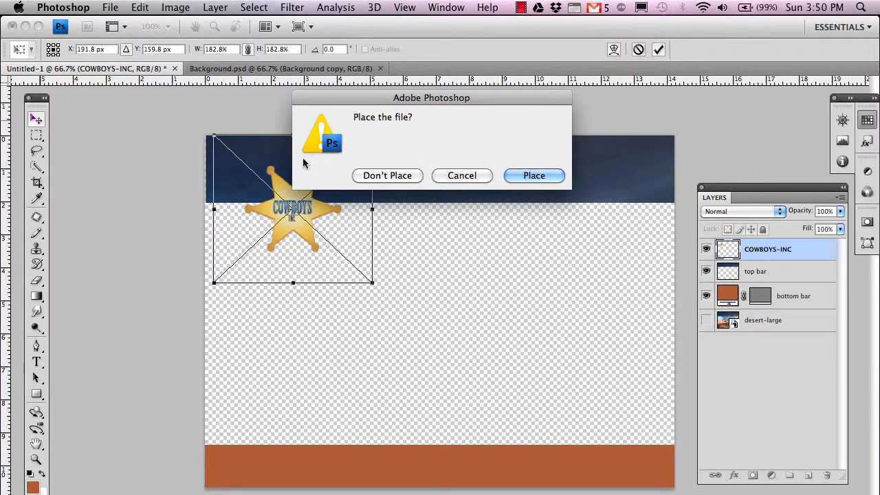
left_click(527, 177)
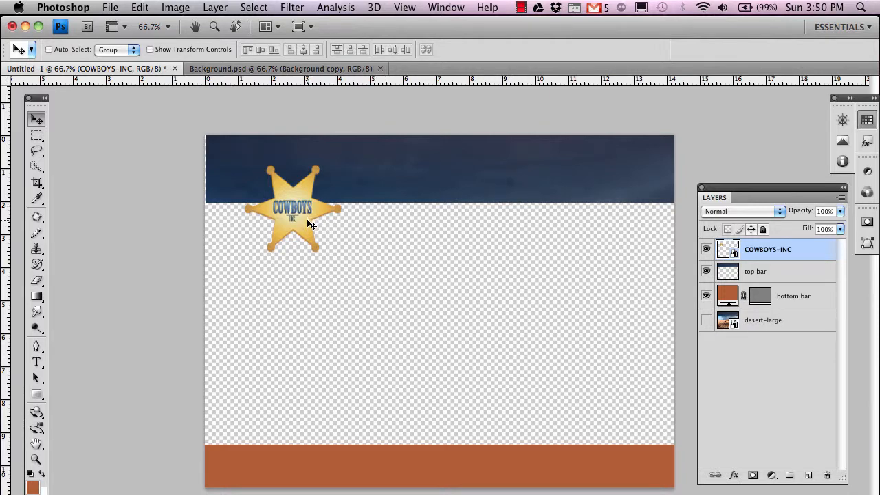
- Compare with Background.psd and move the enlarged star badge up and slightly left so it overlaps the top bar's lower edge
left_click(226, 68)
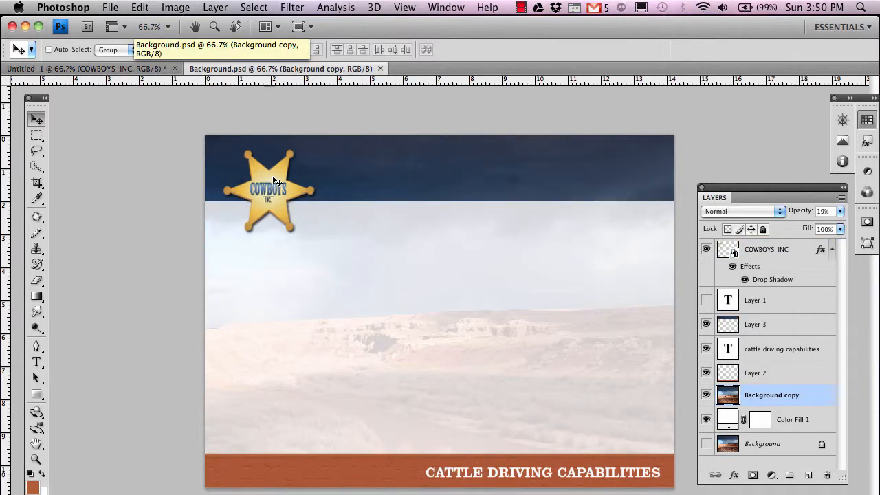
left_click(79, 68)
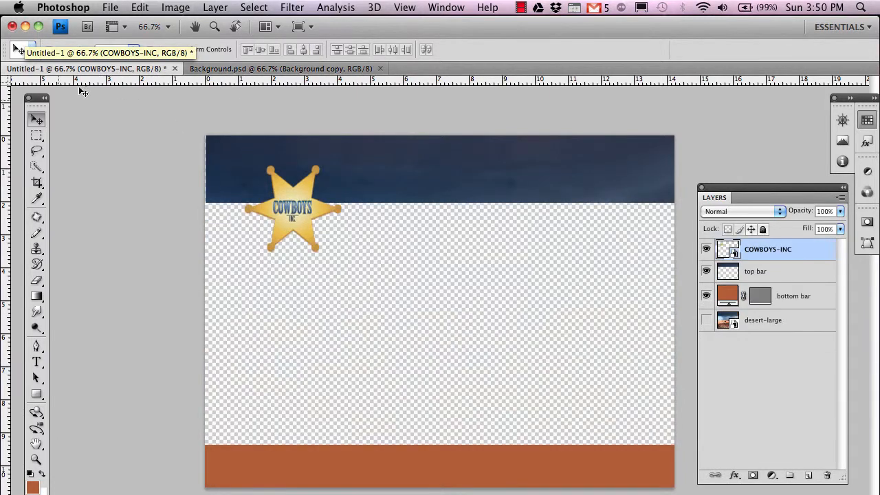
left_click_drag(277, 216, 270, 199)
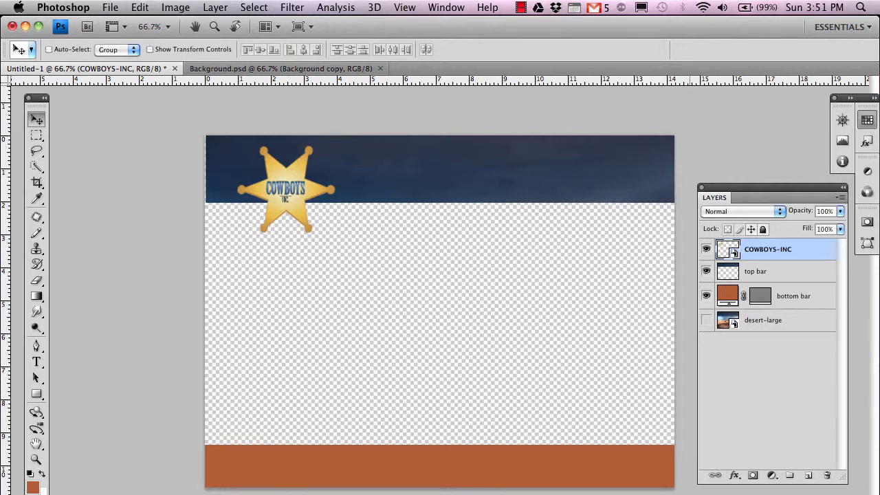
key("super+Tab")
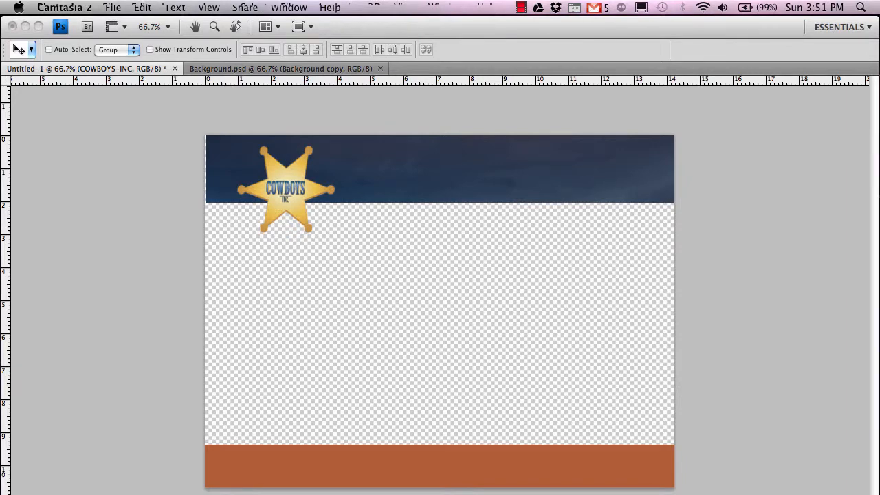
left_click(519, 7)
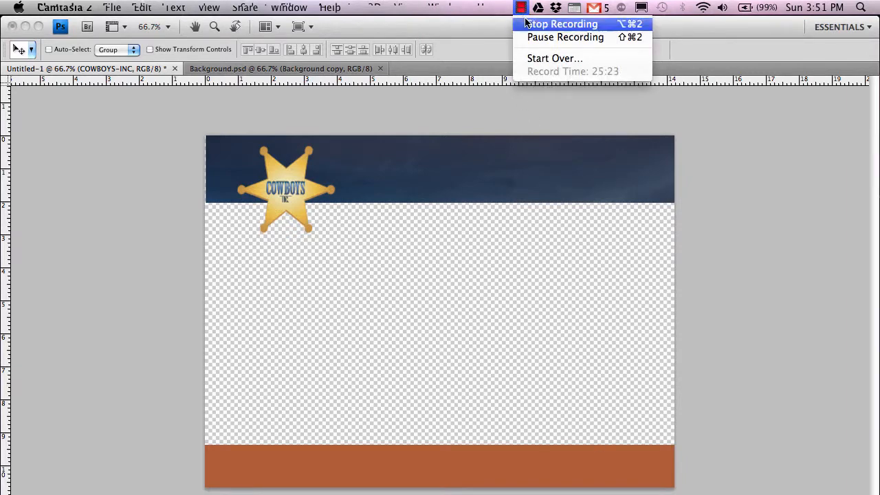
left_click(535, 37)
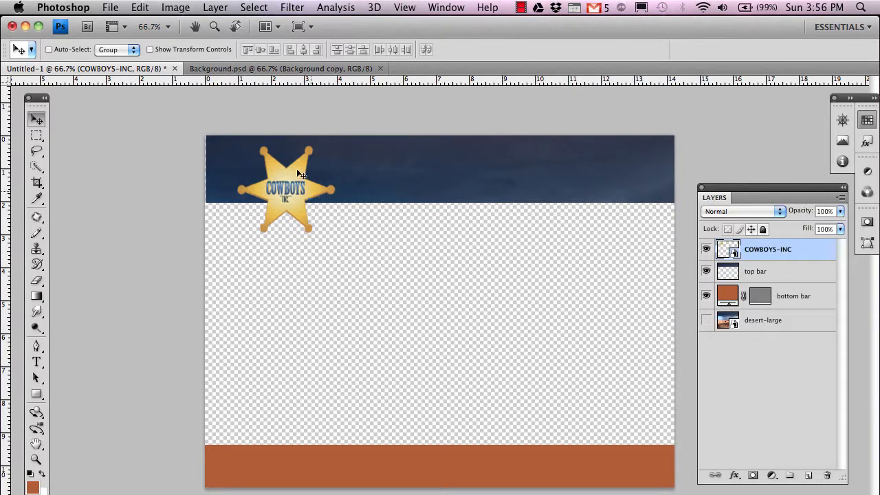
- Compare with Background.psd and move the star badge in Untitled-1 slightly left and down
left_click(202, 70)
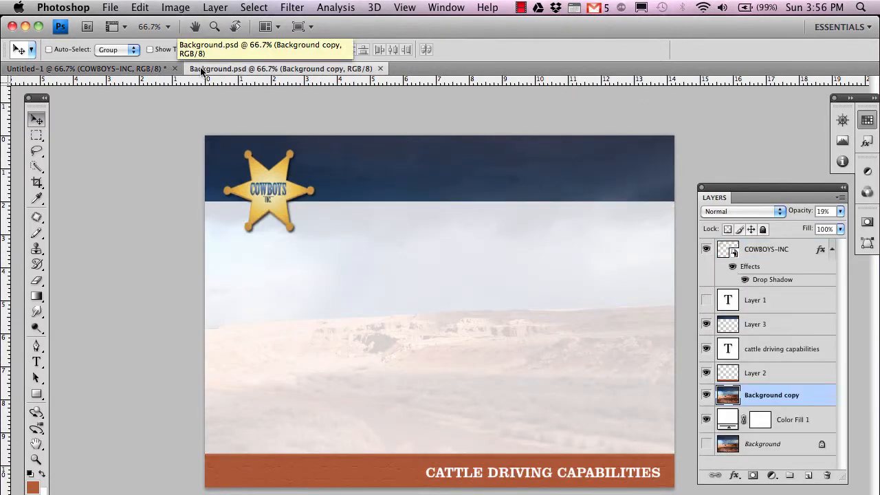
left_click(112, 69)
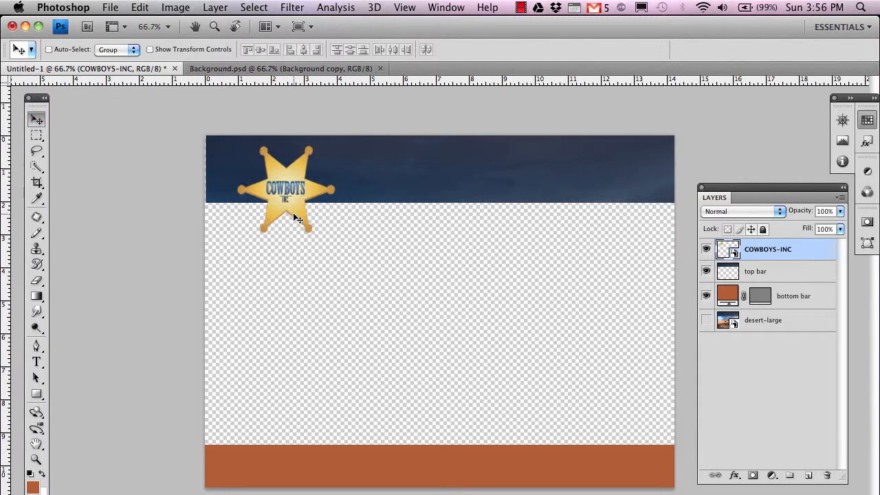
left_click_drag(294, 218, 288, 220)
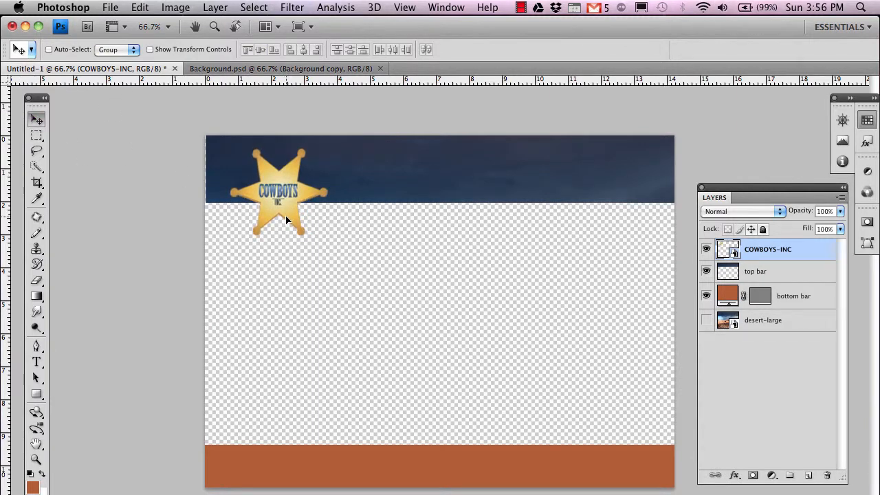
left_click(285, 67)
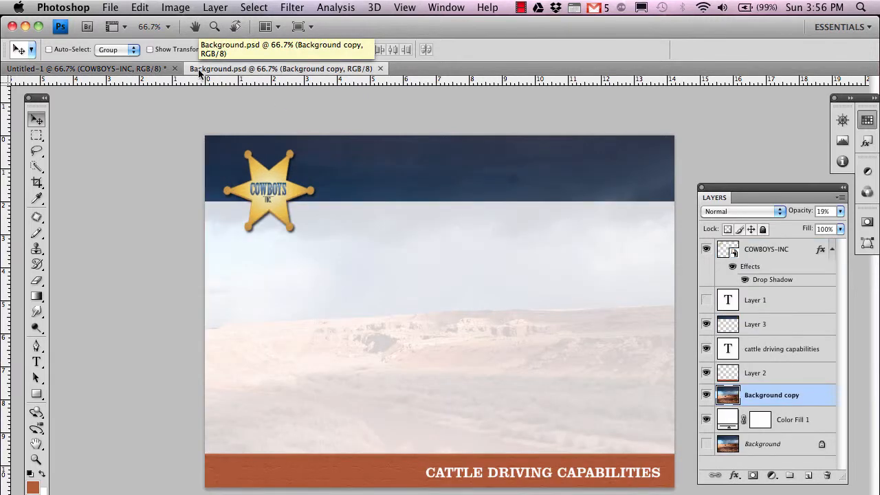
left_click(122, 69)
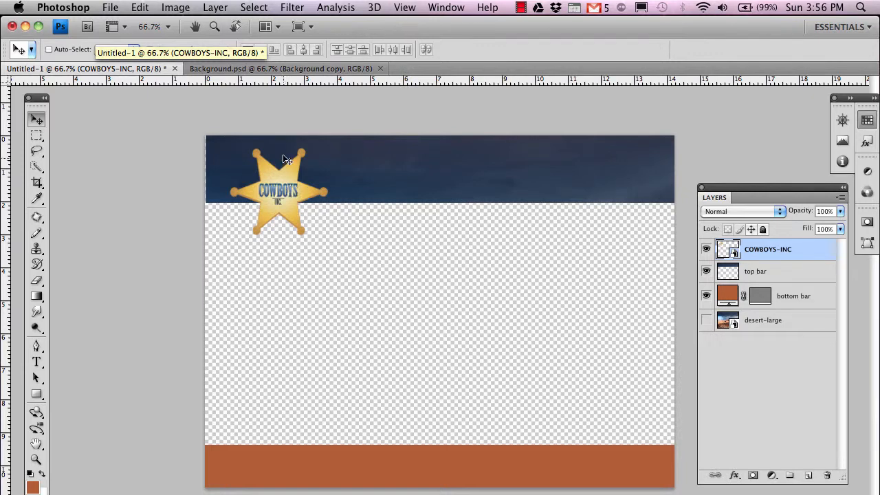
- Examine the star badge's edges at 200% zoom in both Background.psd and Untitled-1 to compare the shadow
left_click(279, 69)
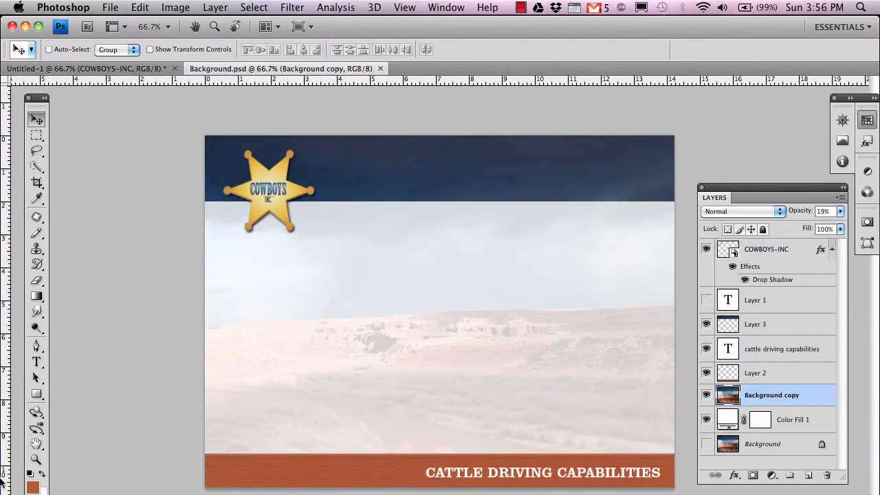
left_click(36, 459)
left_click(278, 201)
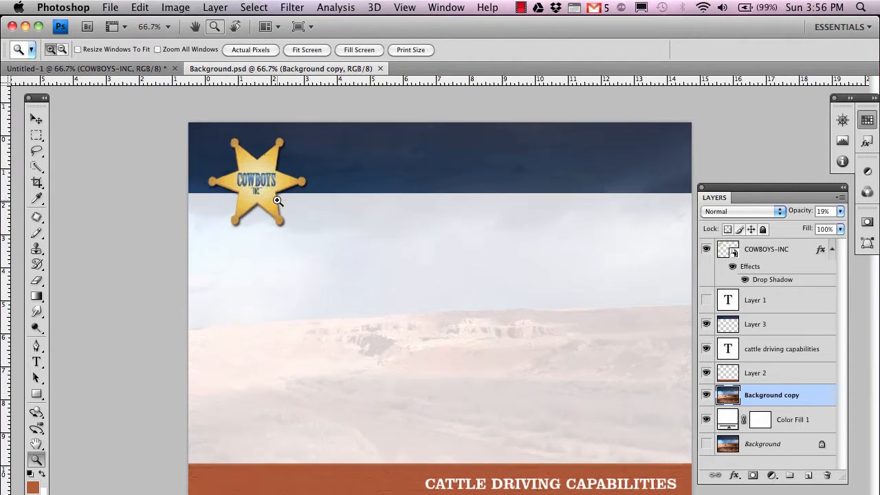
left_click(207, 179)
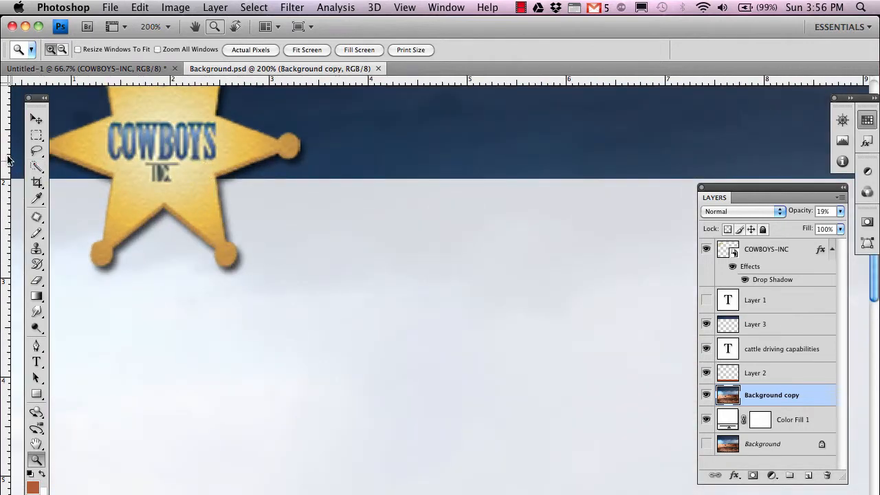
left_click(36, 120)
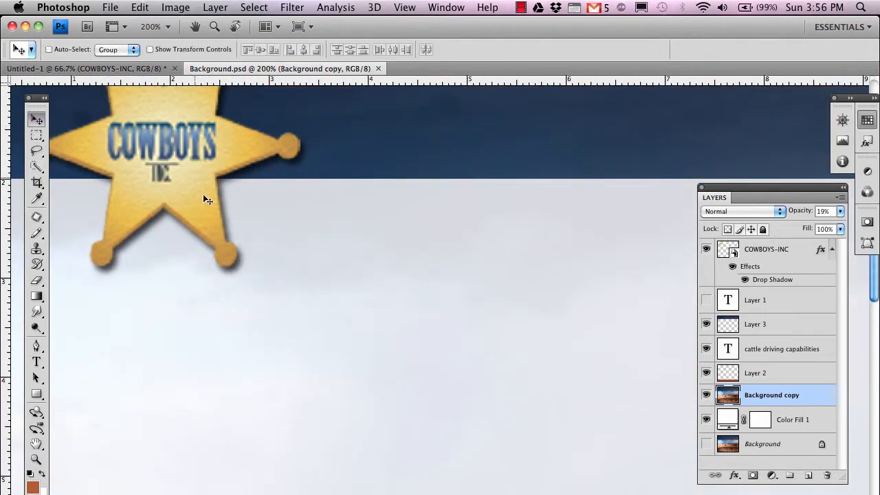
left_click(150, 69)
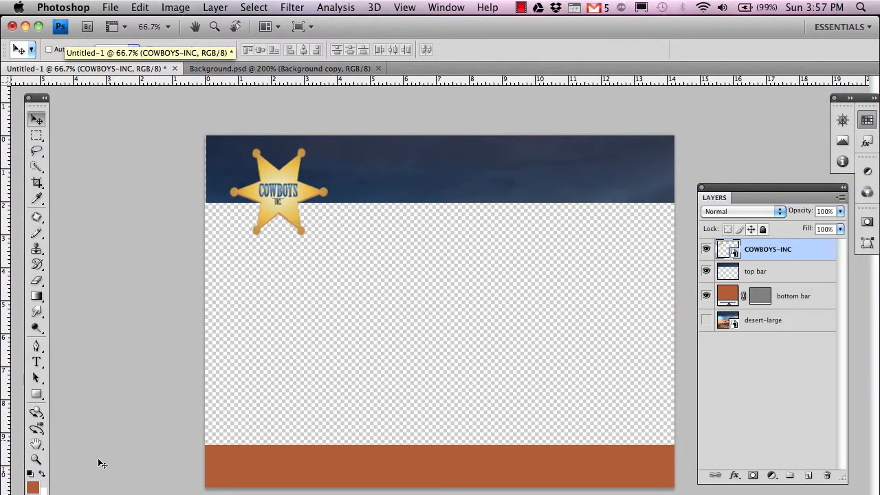
left_click(37, 460)
left_click(273, 222)
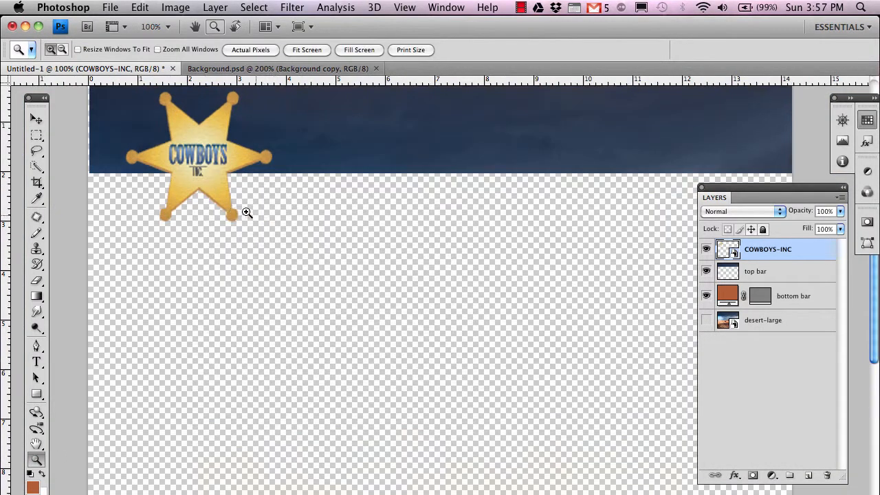
left_click(227, 212)
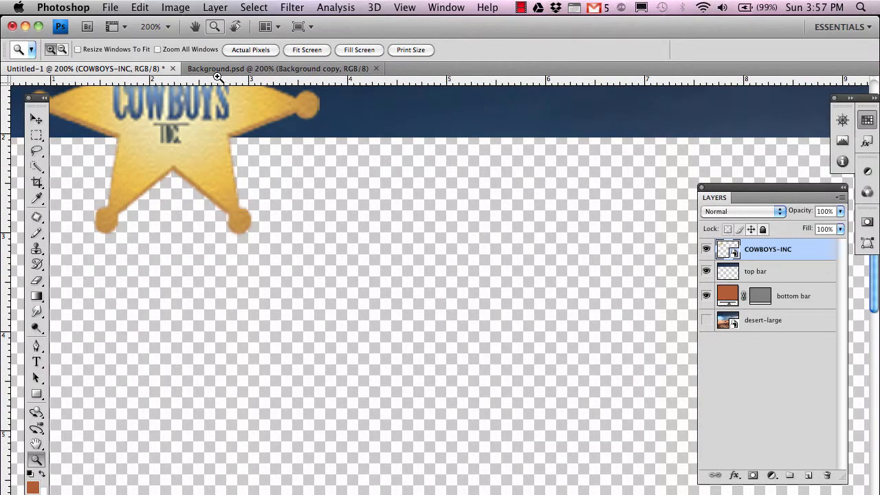
left_click(36, 120)
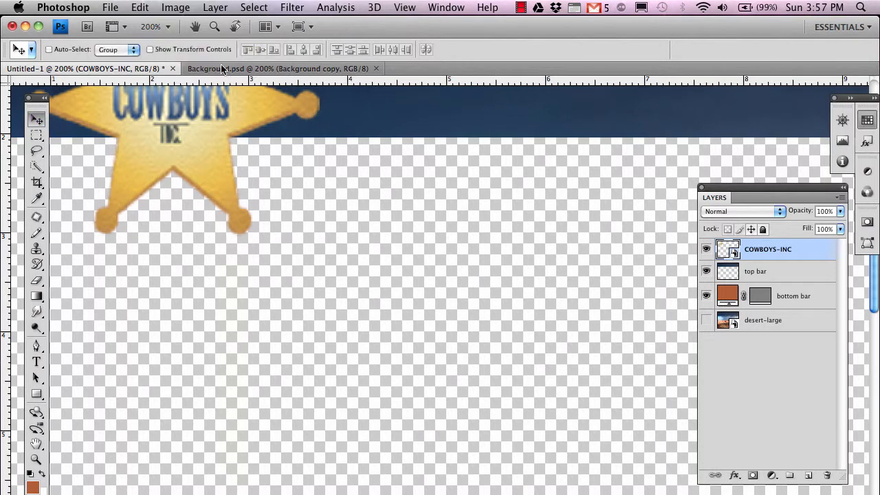
- Give the COWBOYS-INC star badge layer a Drop Shadow style with the light angle set to 117°
left_click(216, 8)
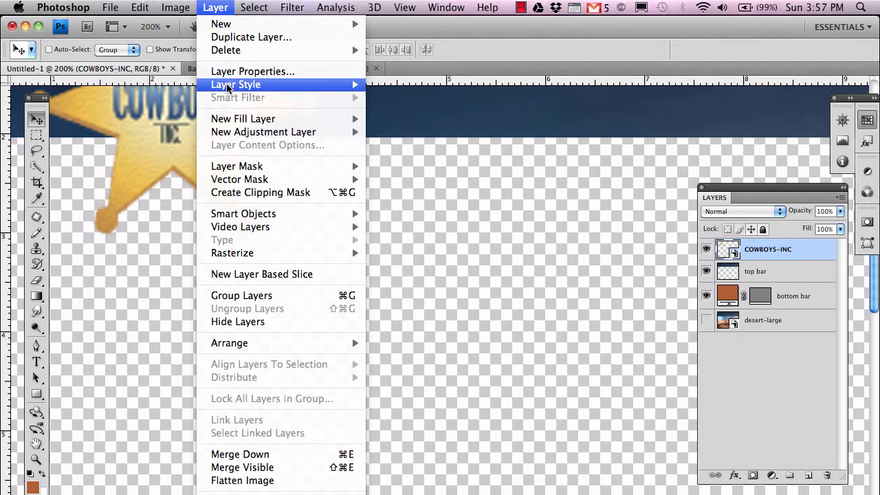
mouse_move(227, 88)
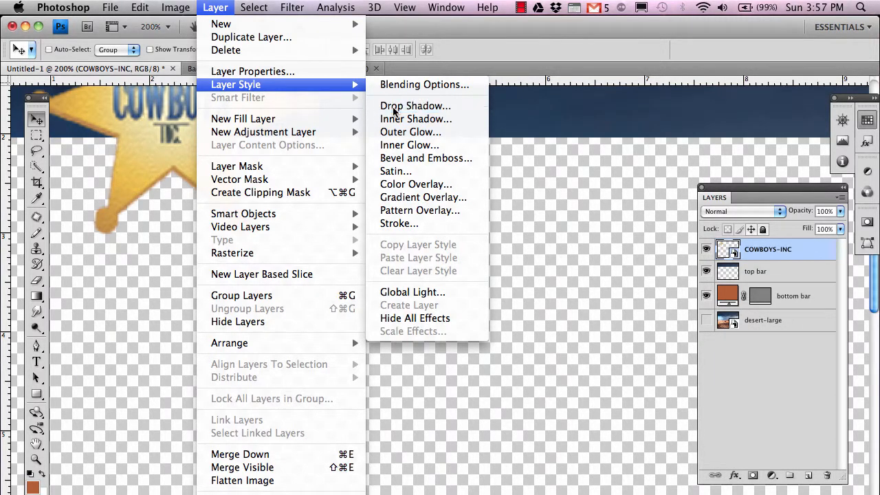
left_click(395, 107)
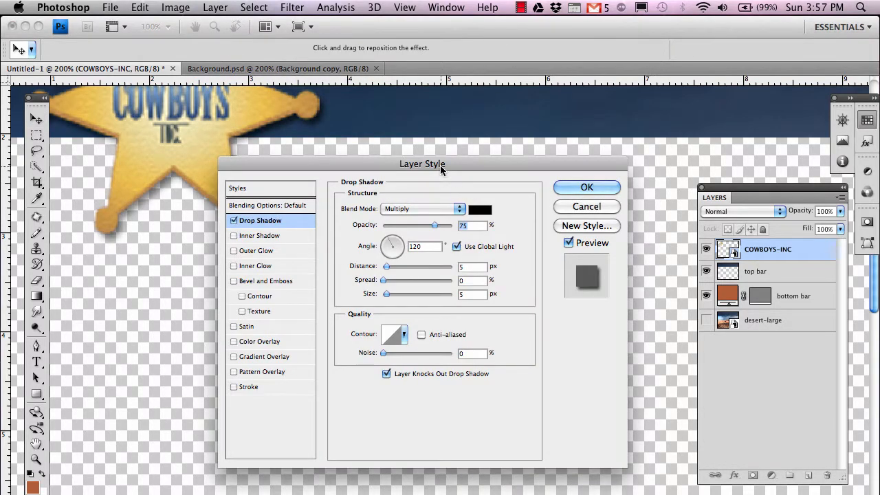
left_click_drag(440, 165, 525, 160)
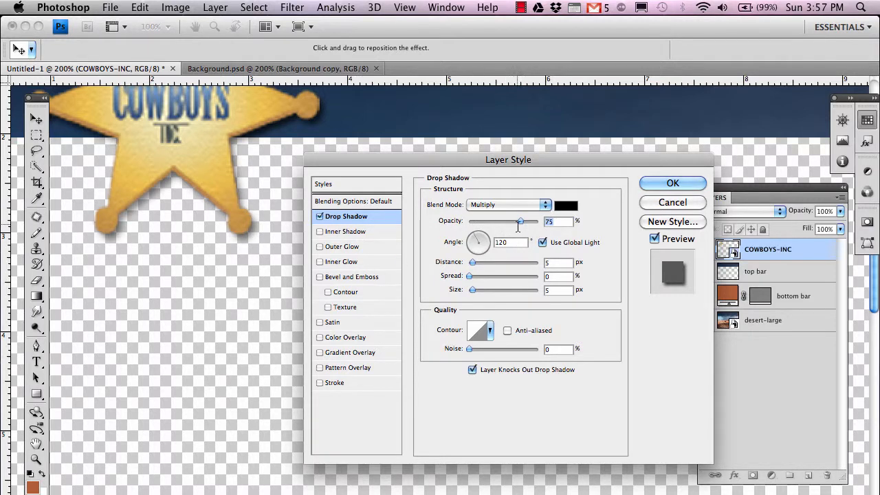
left_click(478, 241)
mouse_move(478, 243)
left_mouse_down()
mouse_move(481, 234)
mouse_move(471, 247)
mouse_move(479, 253)
mouse_move(476, 238)
left_mouse_up()
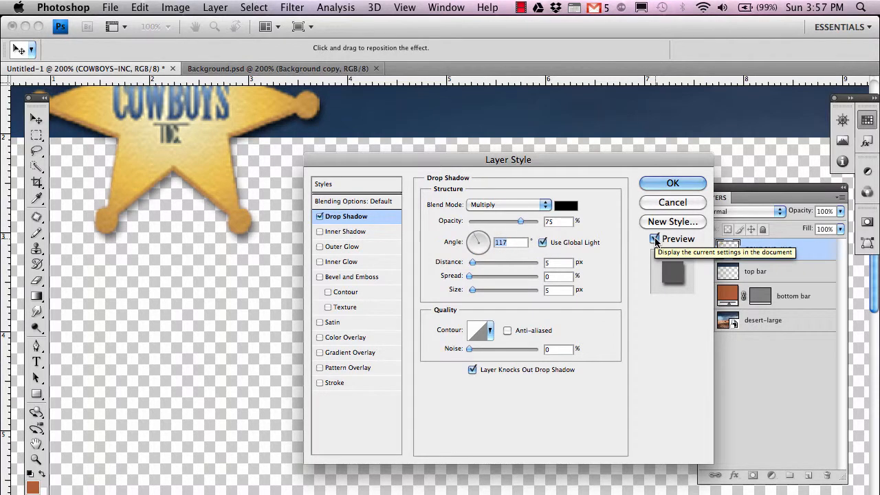
- Compare the star badge with and without the shadow preview and apply the layer style
left_click(654, 239)
left_click(654, 238)
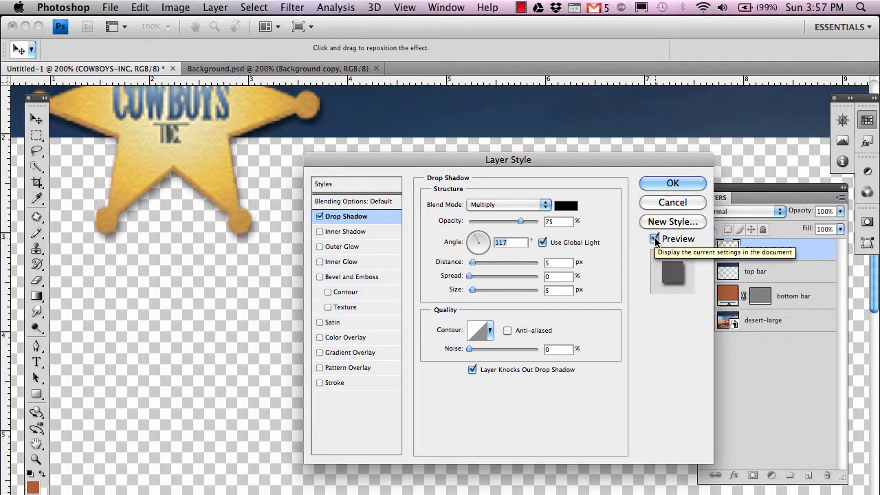
left_click(654, 239)
left_click(654, 238)
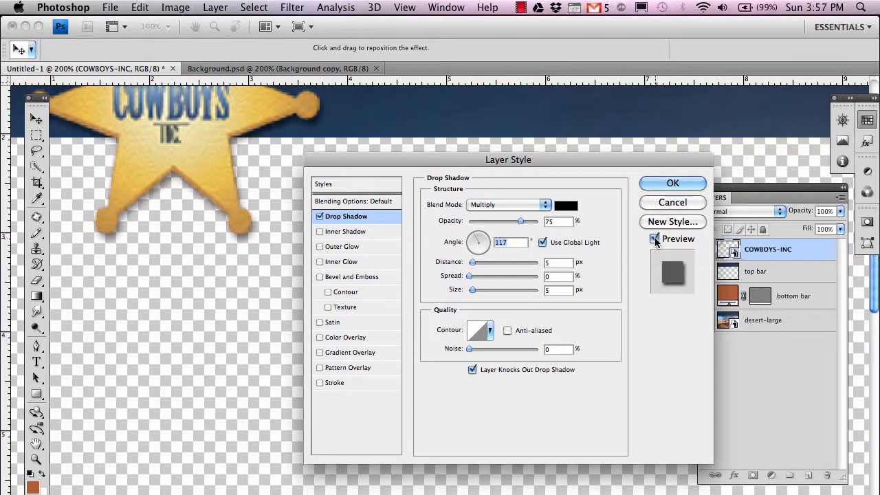
left_click(657, 184)
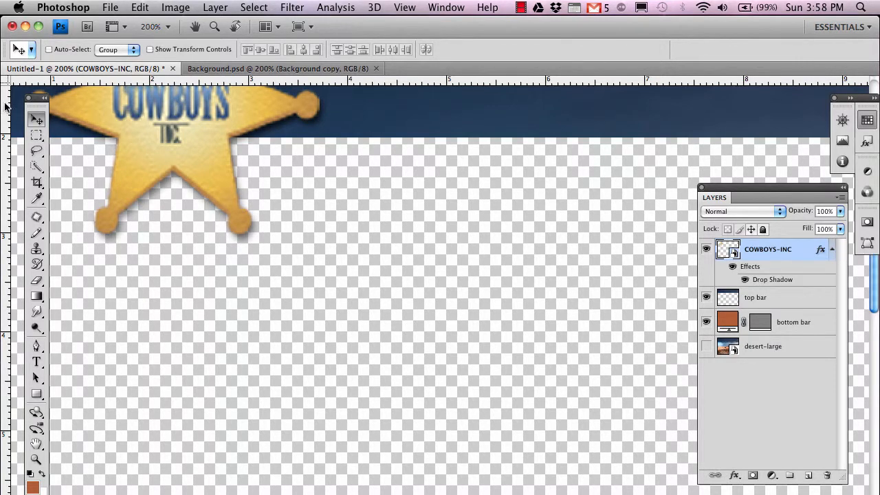
- View the whole canvas at 66.7% in both documents to compare the shadowed badge with Background.psd
key("super+minus")
key("super+minus")
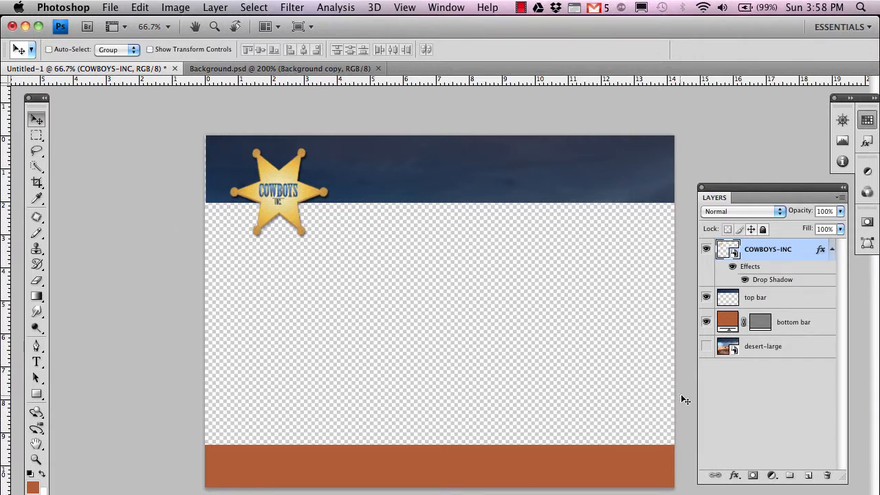
left_click(301, 68)
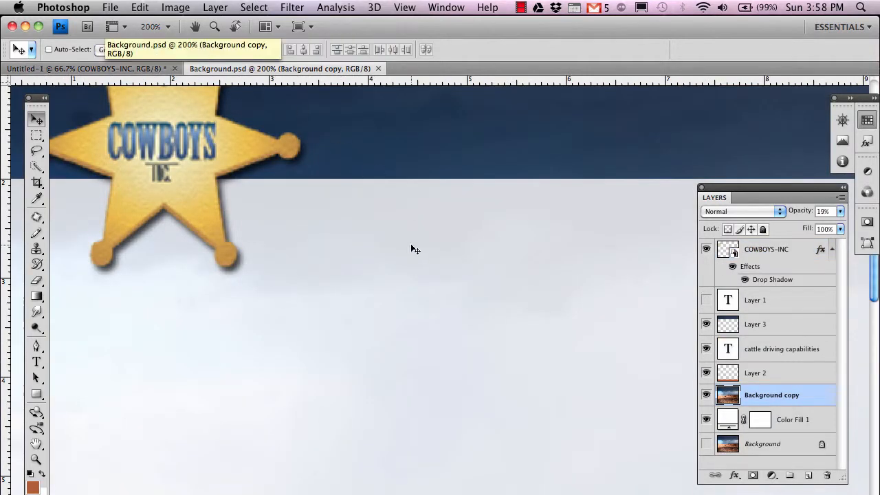
key("super+0")
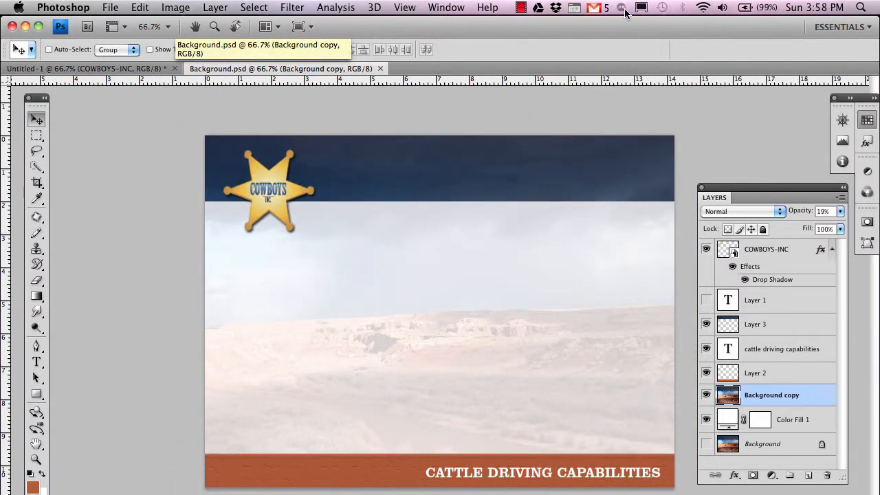
left_click(521, 8)
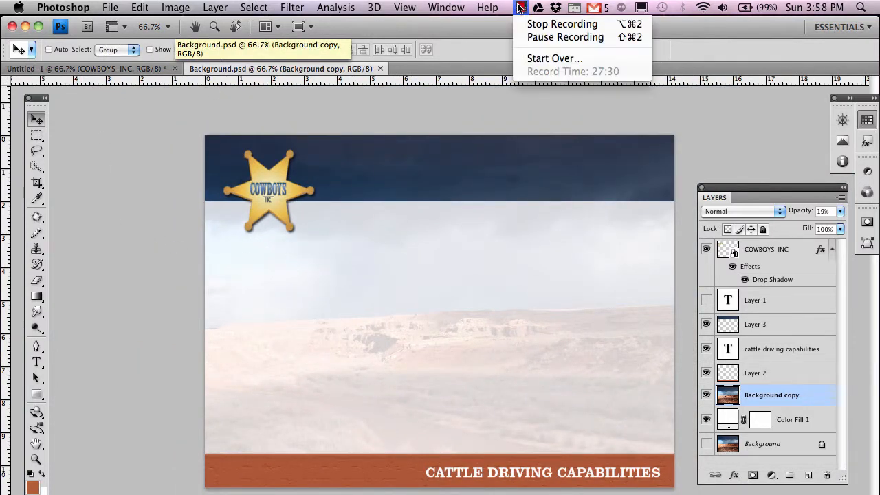
left_click(539, 38)
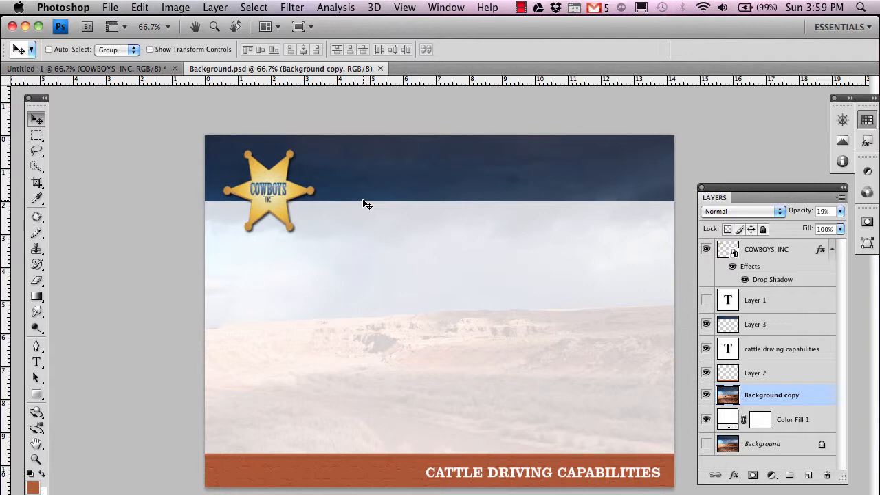
- Start a centred text line in the orange bottom bar of Untitled-1 and set the text colour to white
left_click(103, 71)
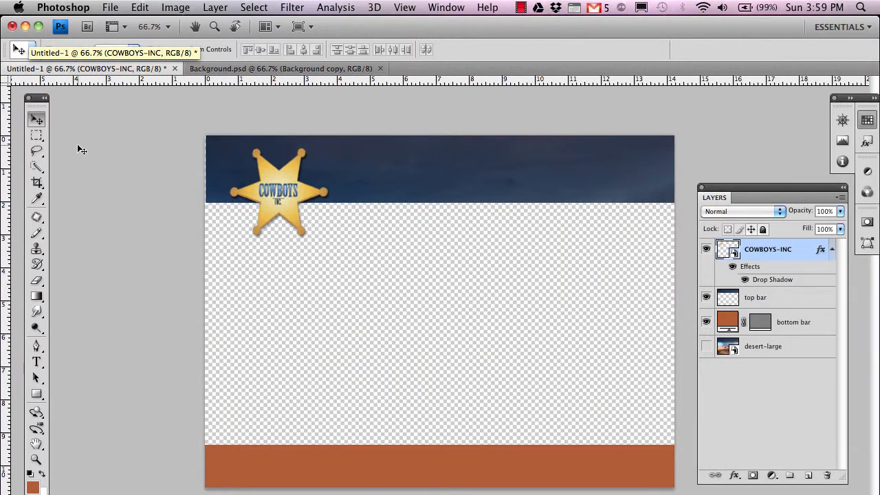
left_click(39, 362)
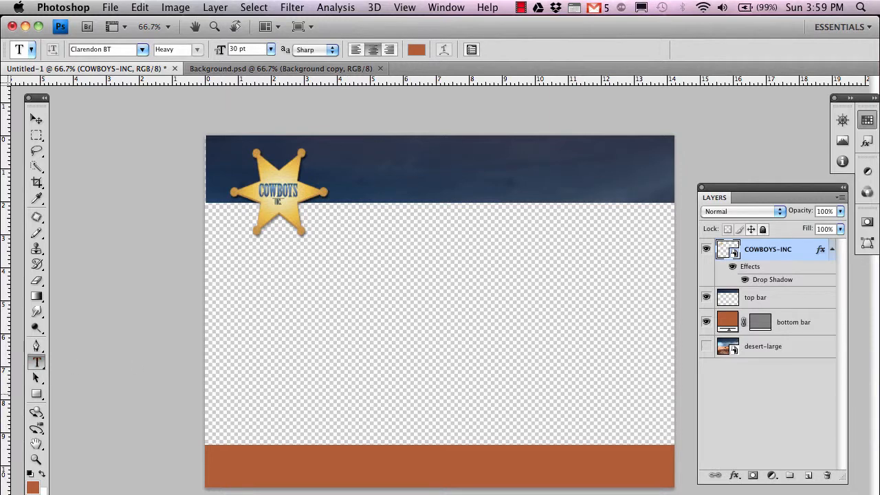
left_click(415, 466)
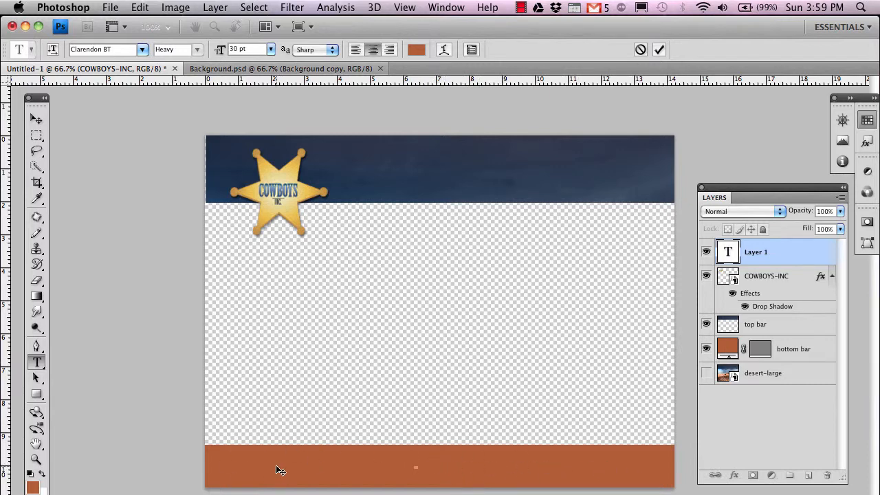
left_click(34, 490)
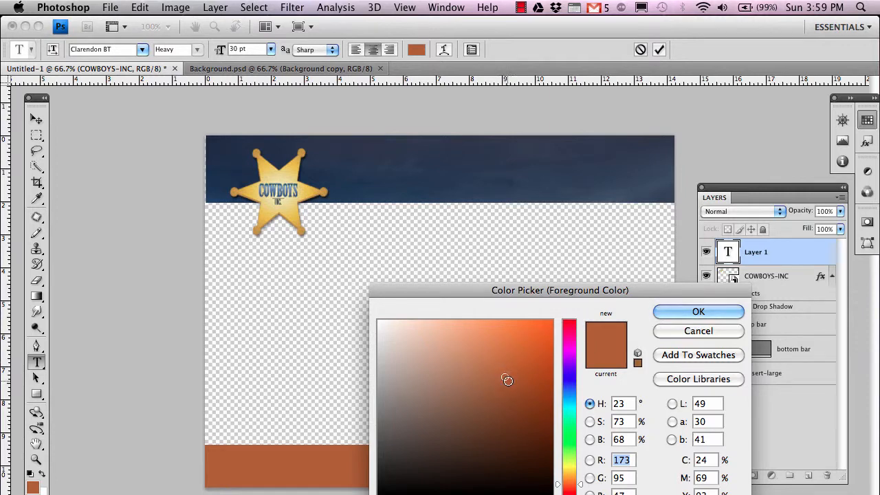
left_click(379, 320)
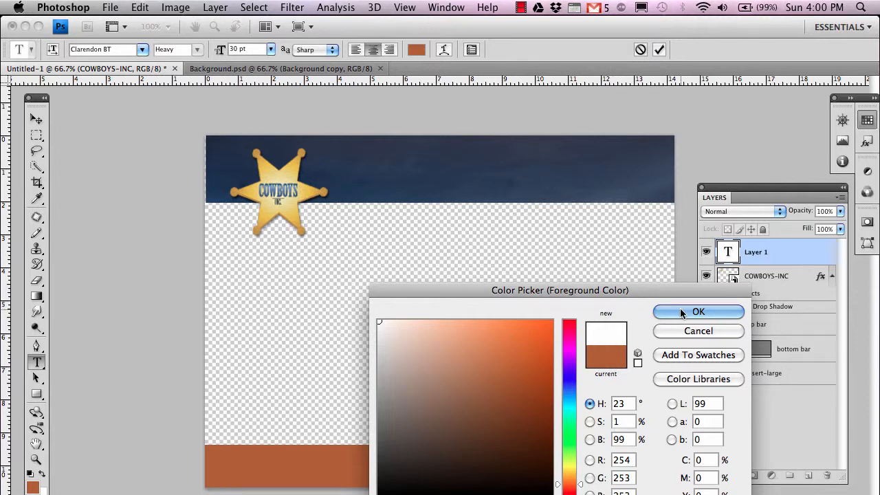
left_click(698, 311)
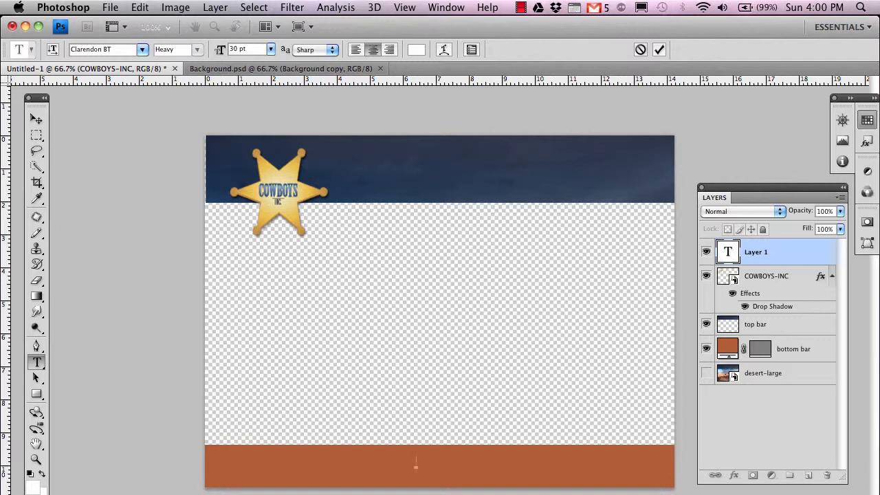
- Enter the caption CATTLE DRIVING CAPABILITIES in the bottom bar
type("CATTLE DRIVING")
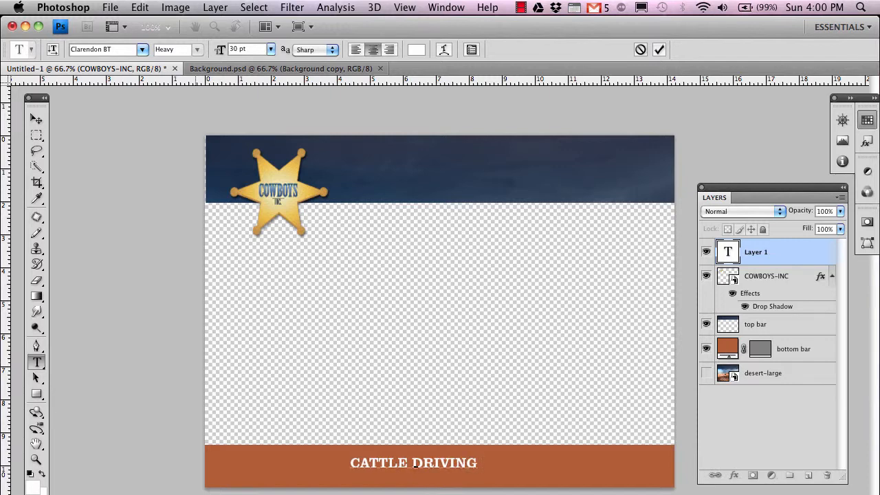
type(" CA")
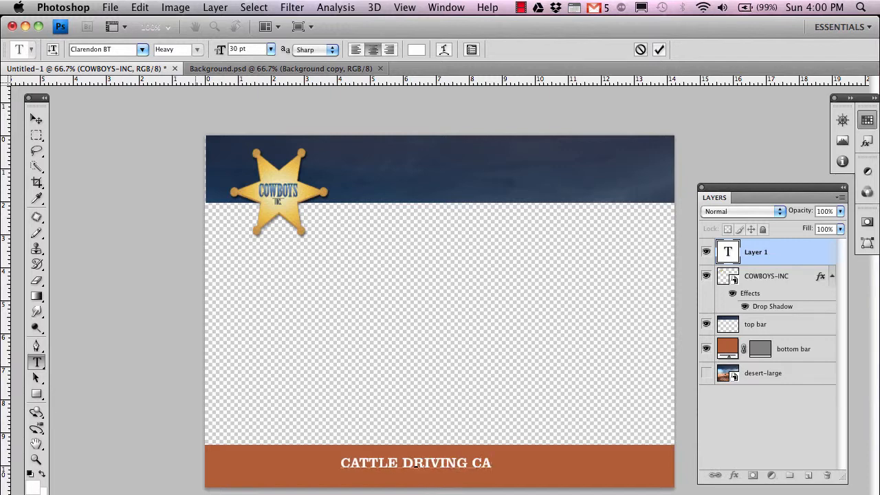
type("PA")
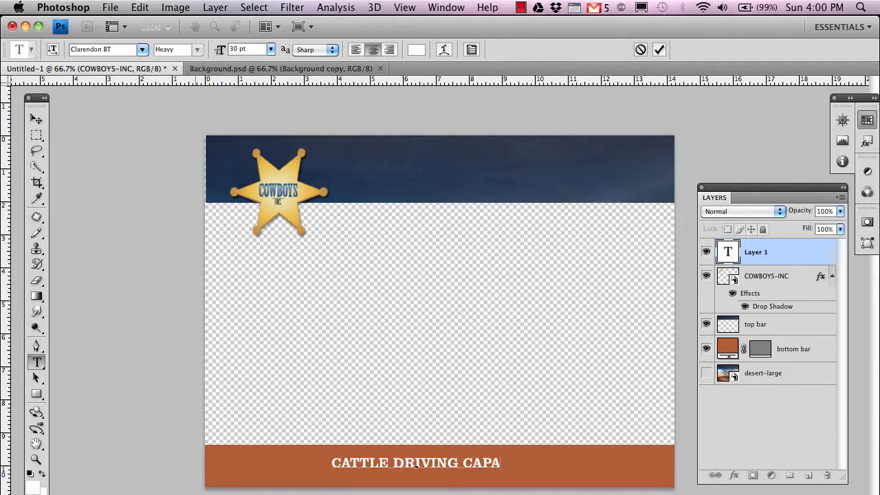
type("BILITIES")
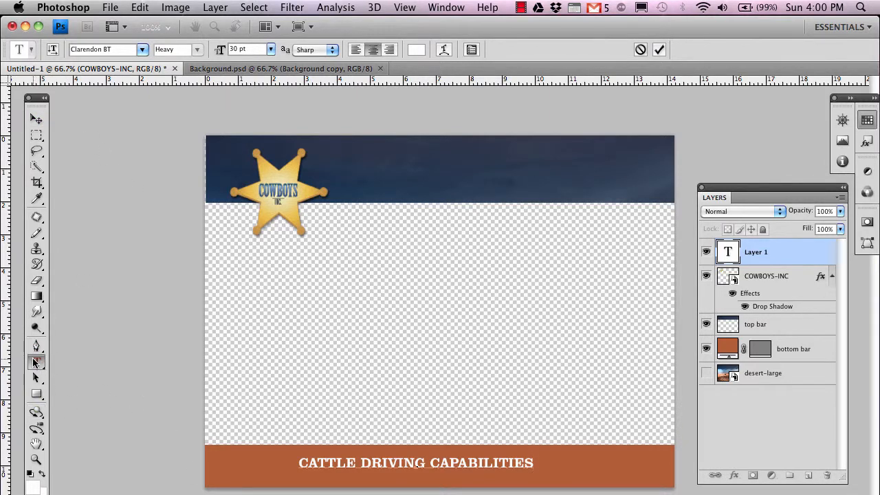
- Set the whole caption in Clarendon BT and move it to the right end of the bottom bar
key("super+a")
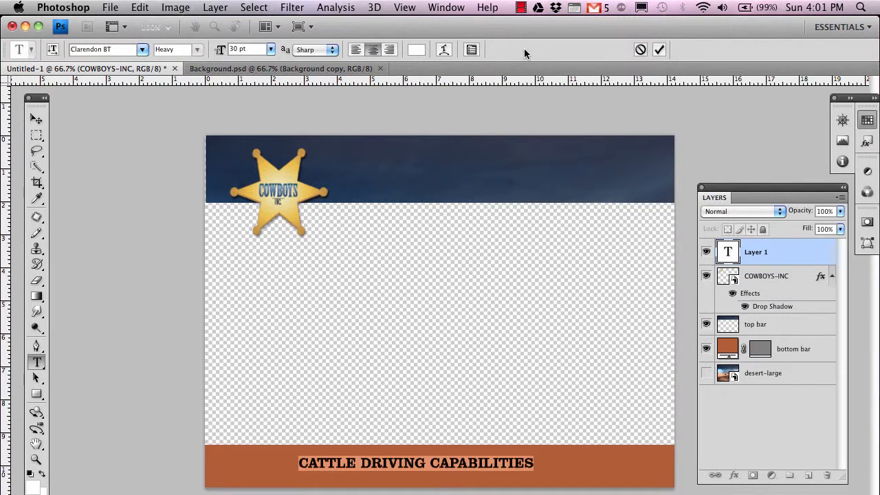
left_click(143, 49)
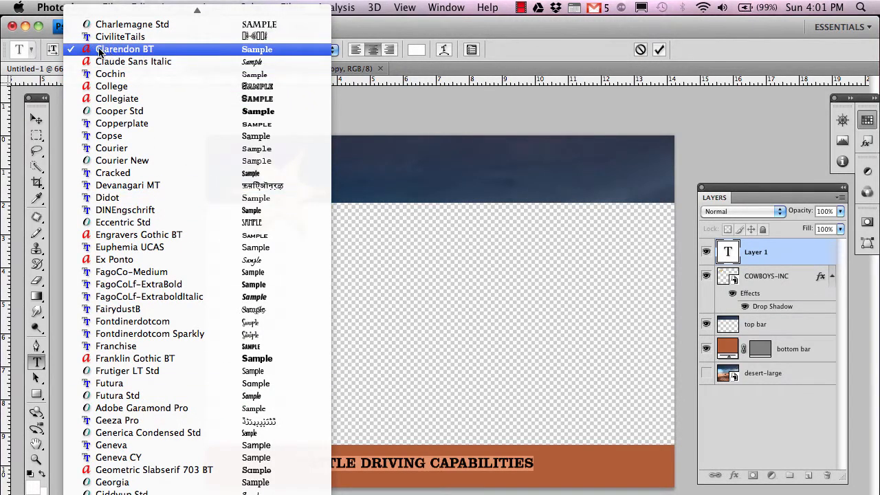
left_click(131, 49)
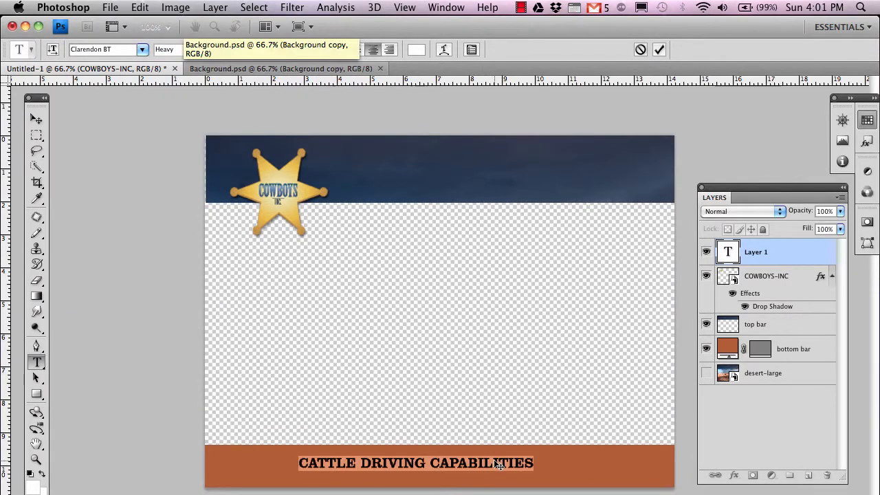
left_click(37, 119)
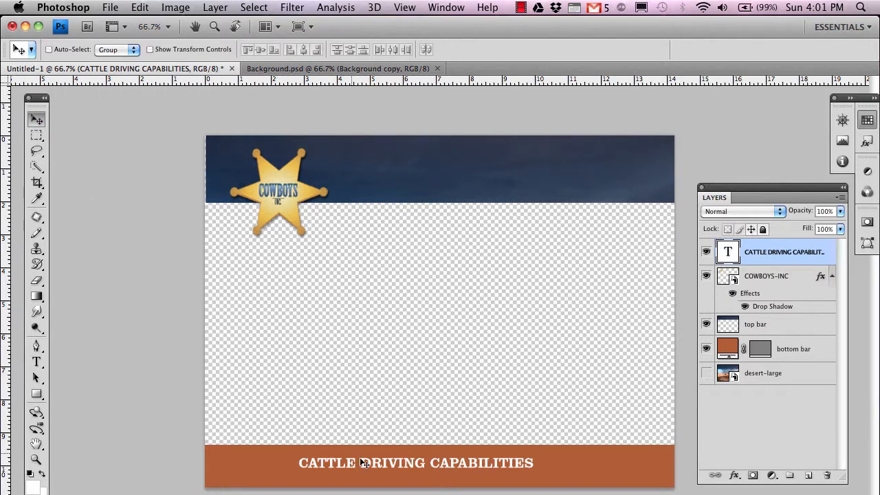
left_click_drag(375, 466, 490, 468)
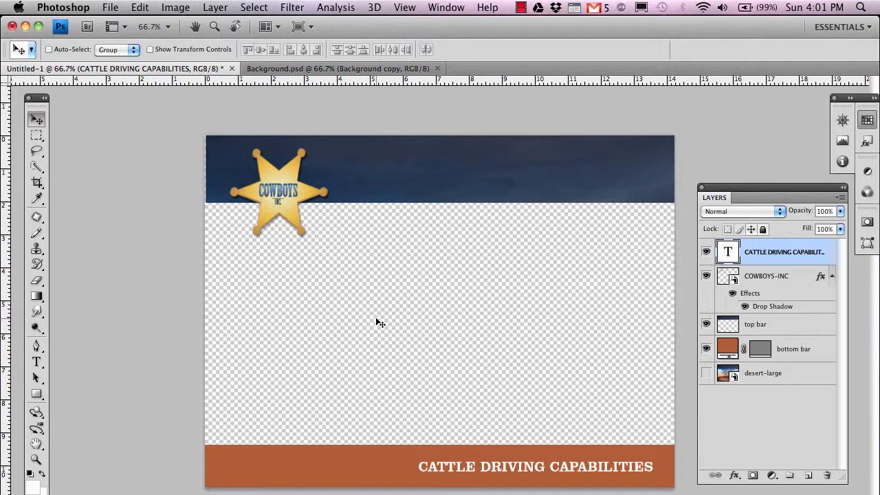
- Examine the texture and upper edge of the bottom bar in Background.psd at up to 300% zoom
left_click(303, 69)
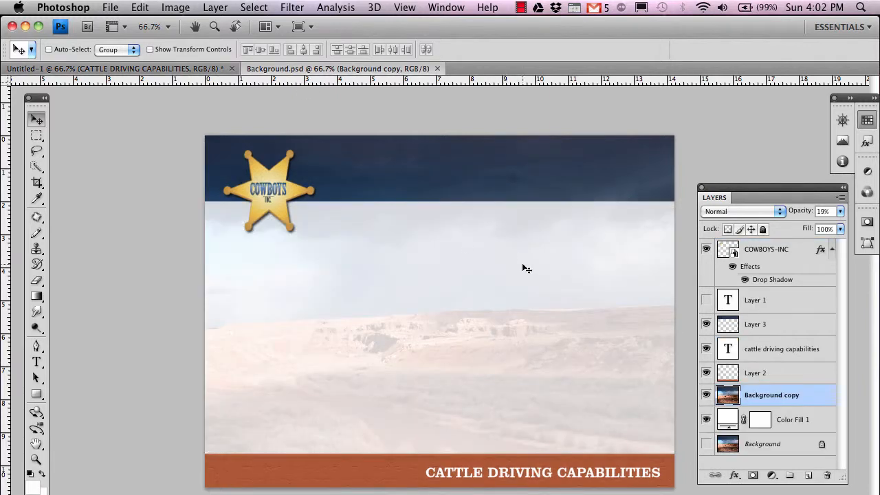
left_click(37, 459)
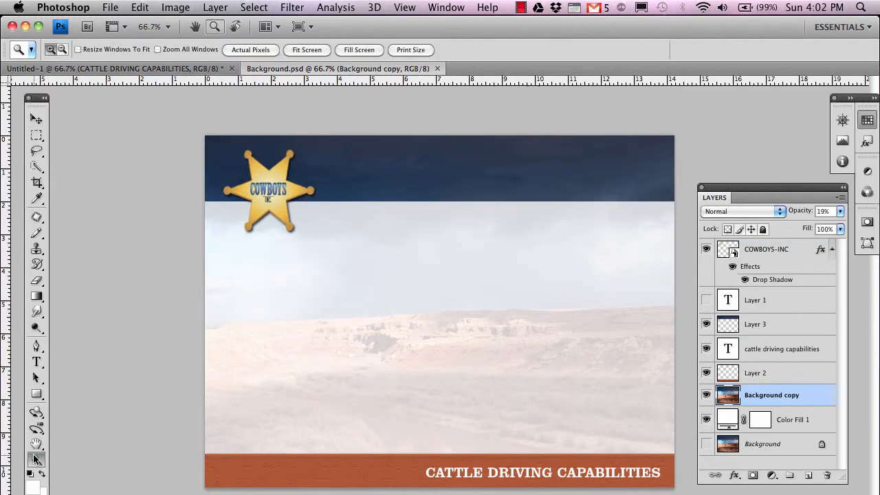
left_click(429, 472)
left_click(429, 472)
scroll(429, 473, "down", 5)
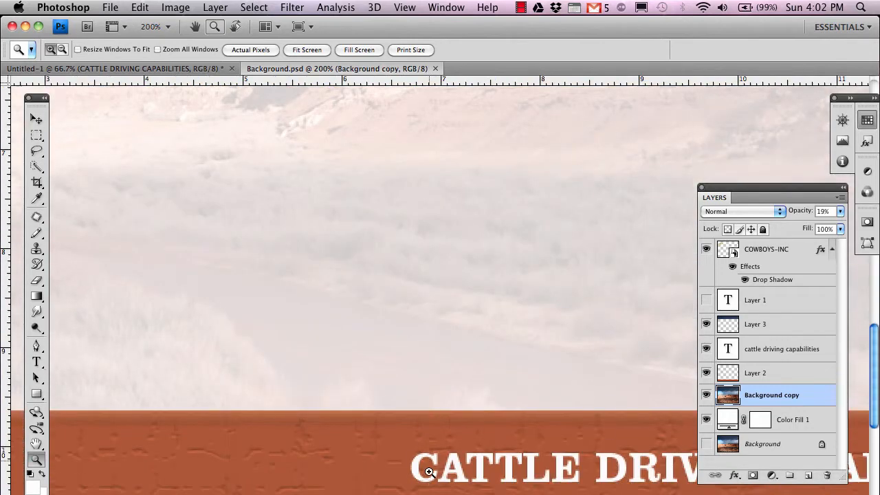
scroll(429, 473, "down", 1)
left_click(352, 381)
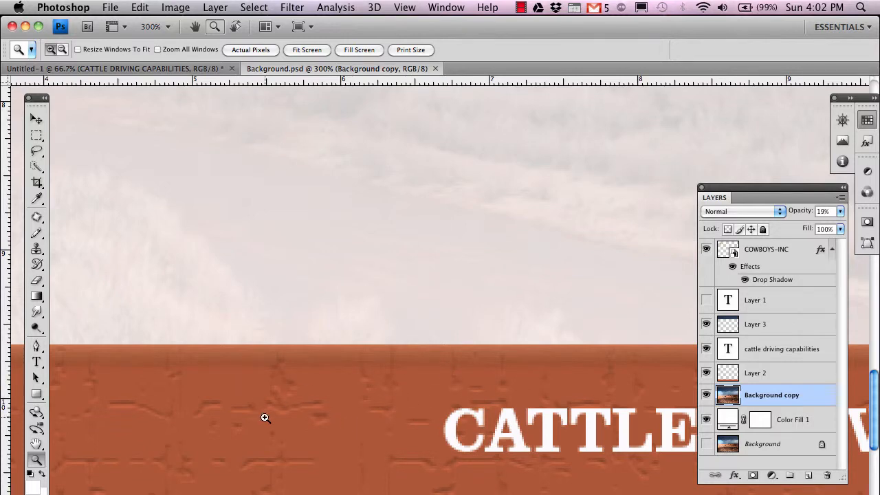
scroll(266, 417, "down", 1)
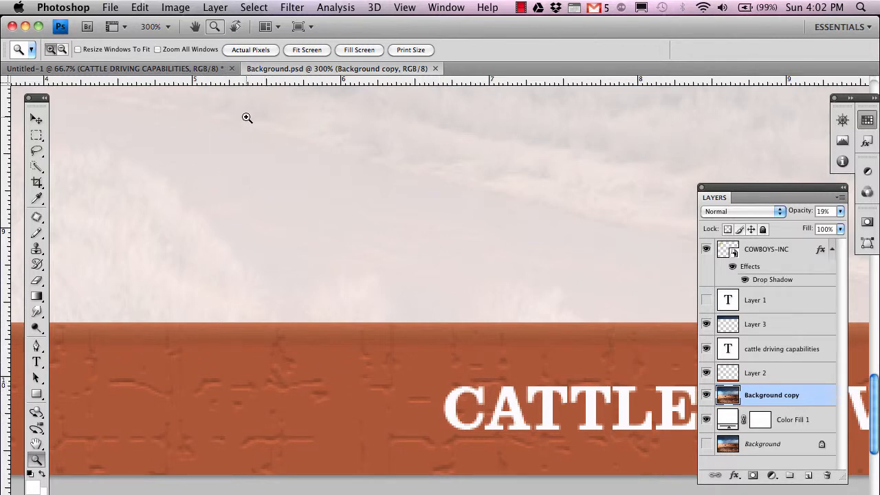
- Rasterize the bottom bar shape layer in Untitled-1
left_click(174, 69)
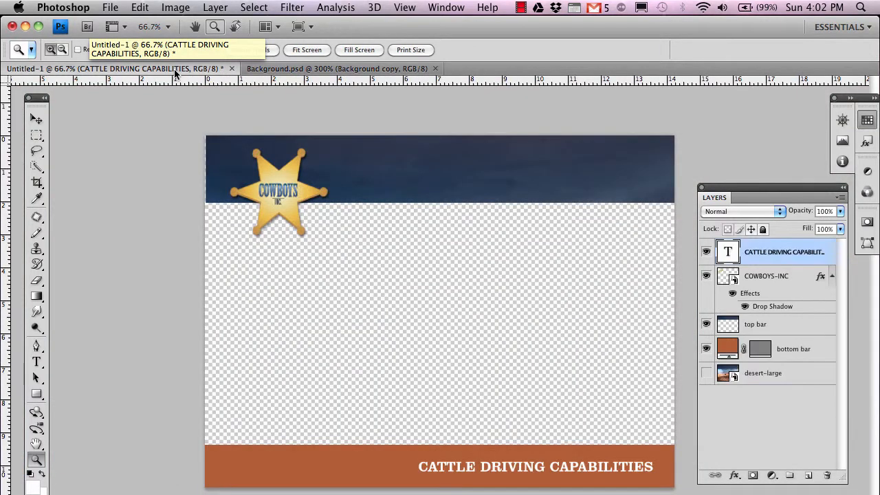
left_click(405, 438)
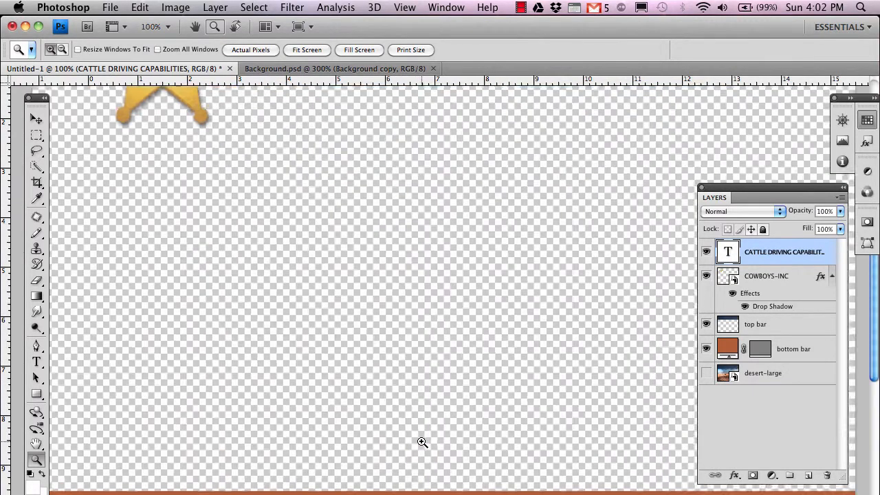
left_click(422, 442)
scroll(422, 442, "down", 5)
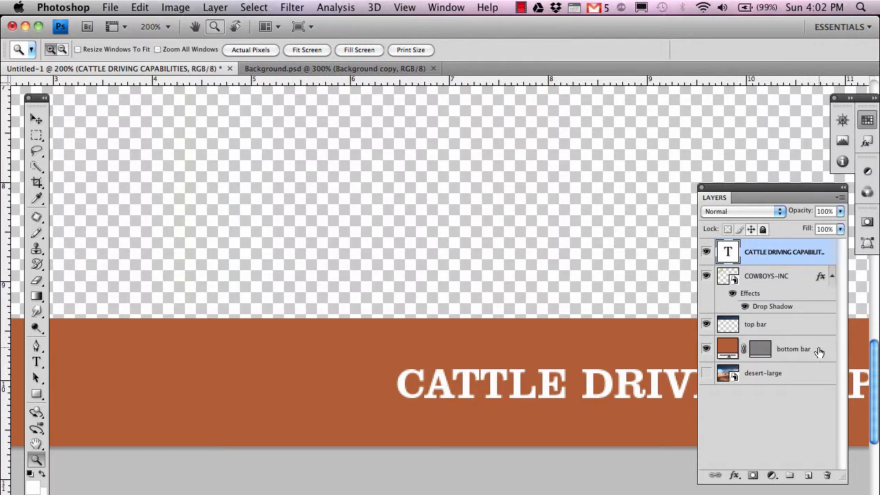
left_click(794, 357)
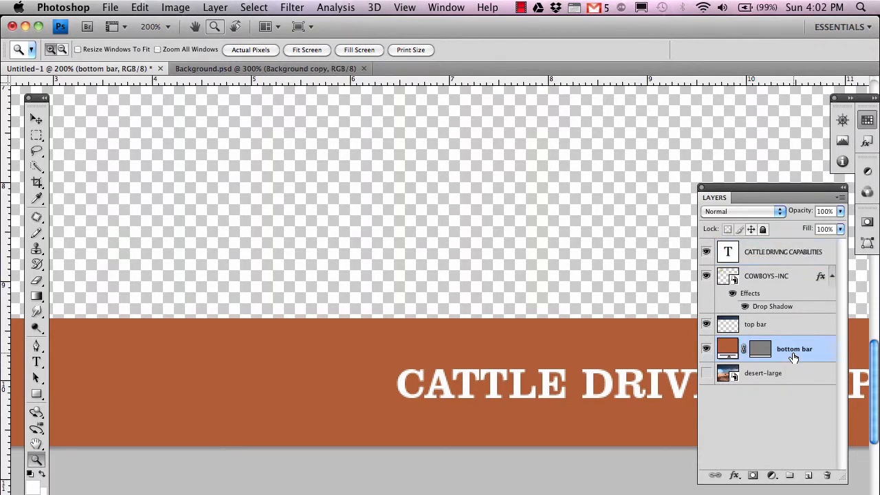
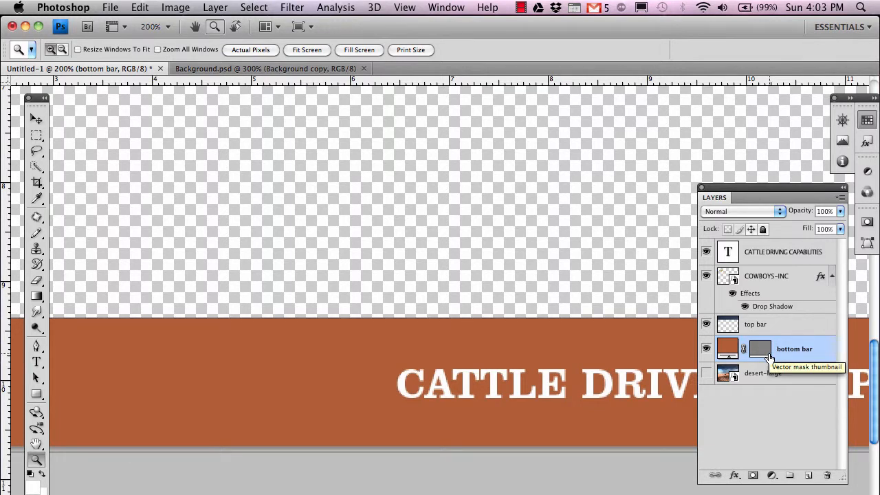
left_click(840, 200)
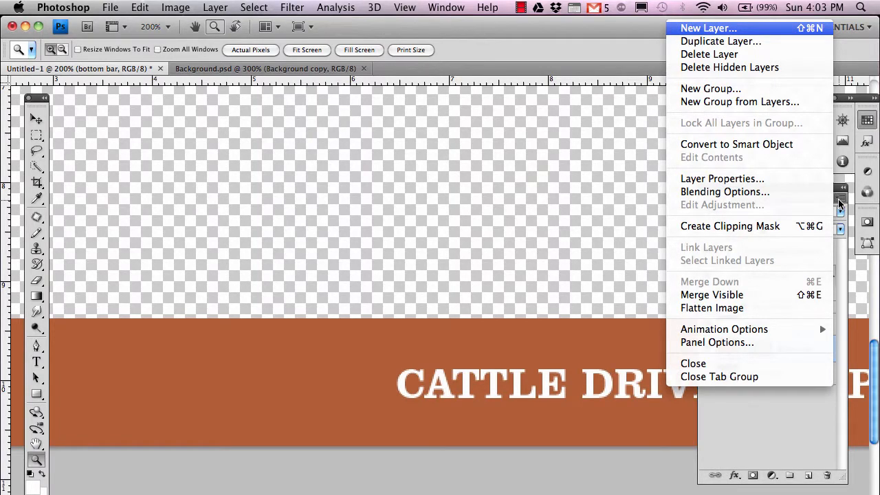
left_click(796, 422)
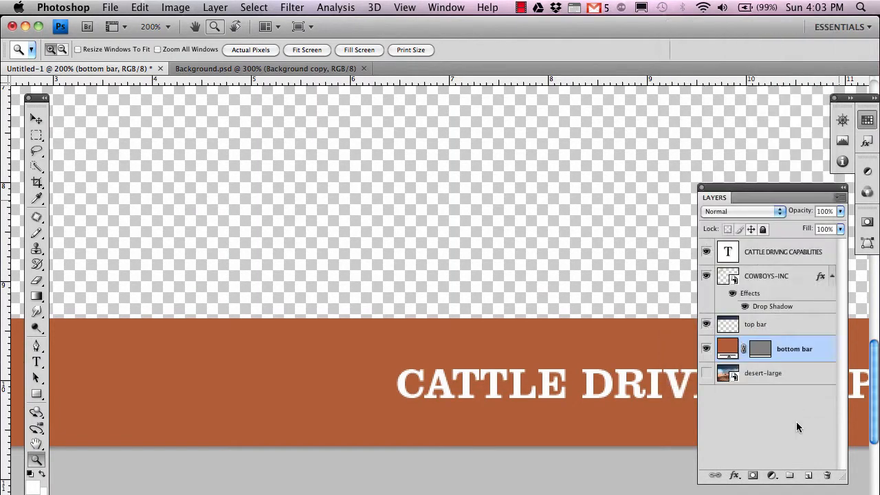
right_click(789, 349)
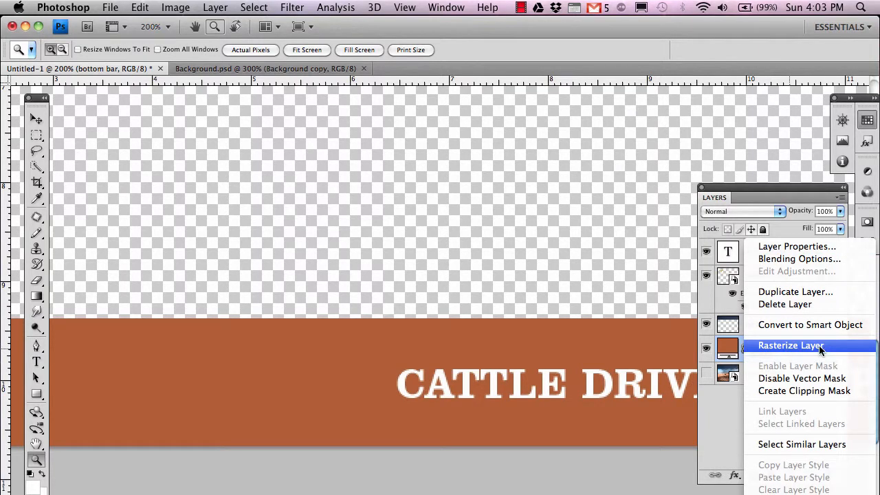
left_click(820, 346)
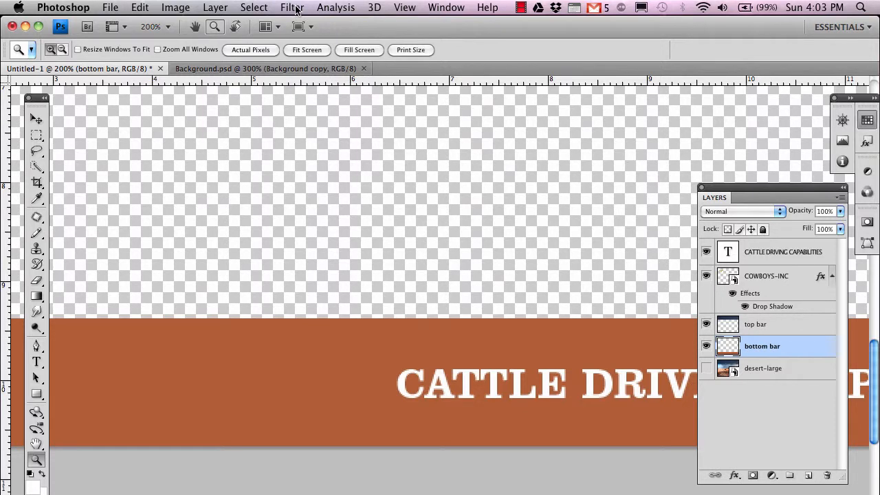
- Apply the Craquelure texture filter to the bottom bar layer with crack spacing 44, crack depth 1 and crack brightness 9
left_click(292, 8)
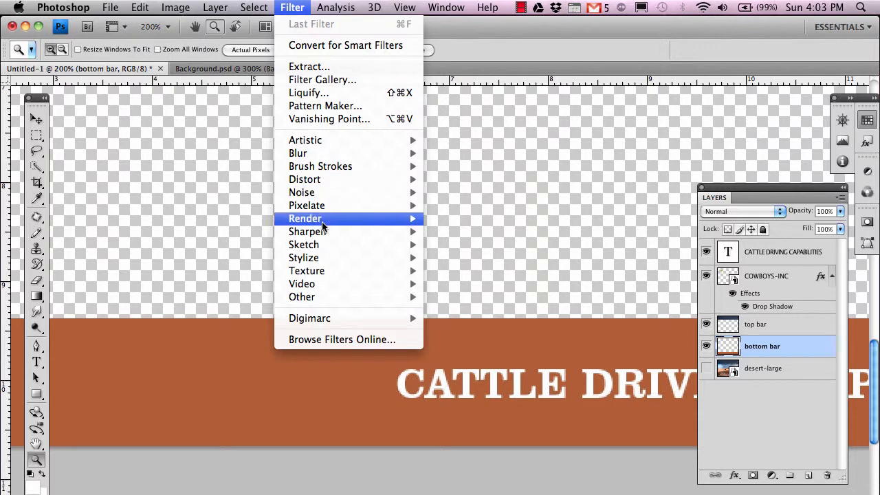
mouse_move(321, 273)
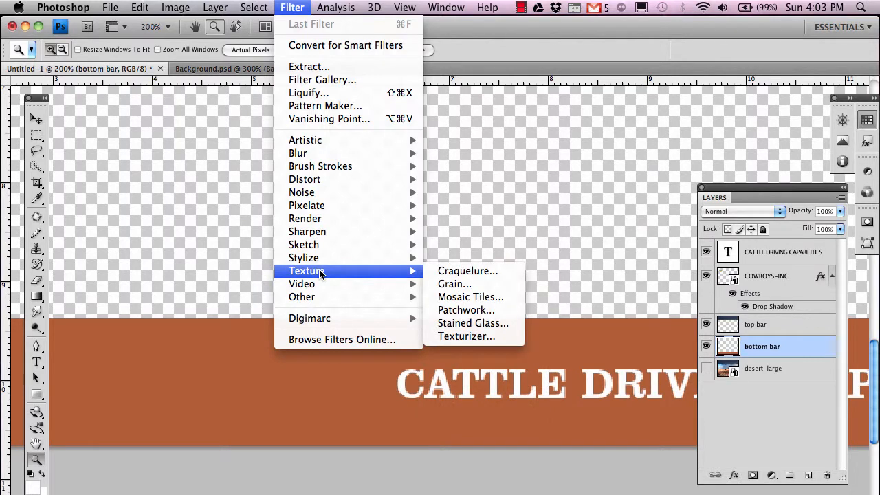
left_click(467, 272)
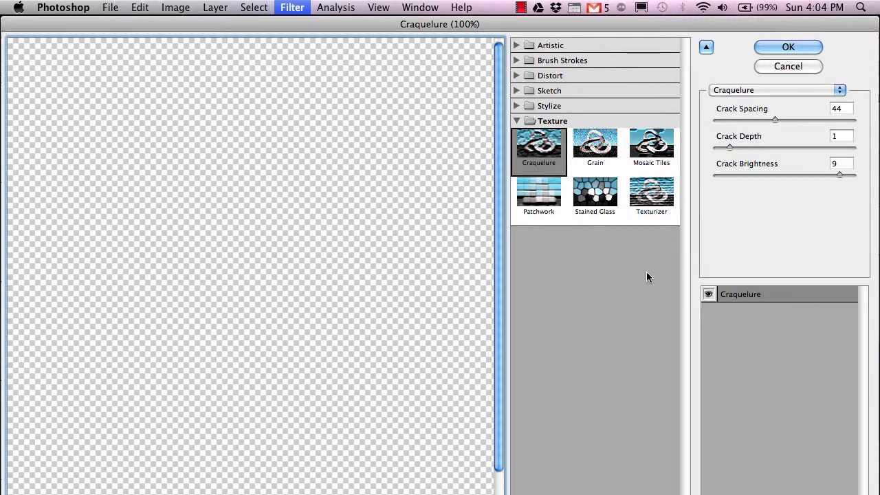
scroll(339, 407, "down", 5)
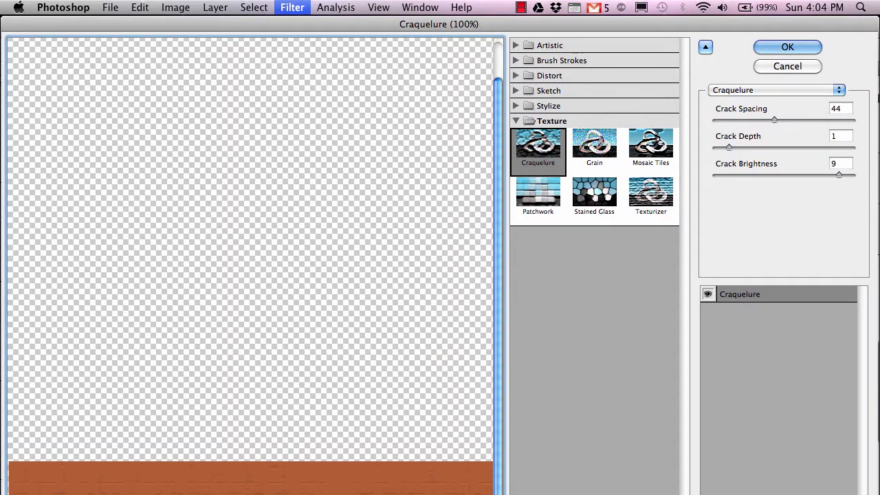
left_click_drag(877, 494, 879, 494)
left_click_drag(499, 411, 499, 450)
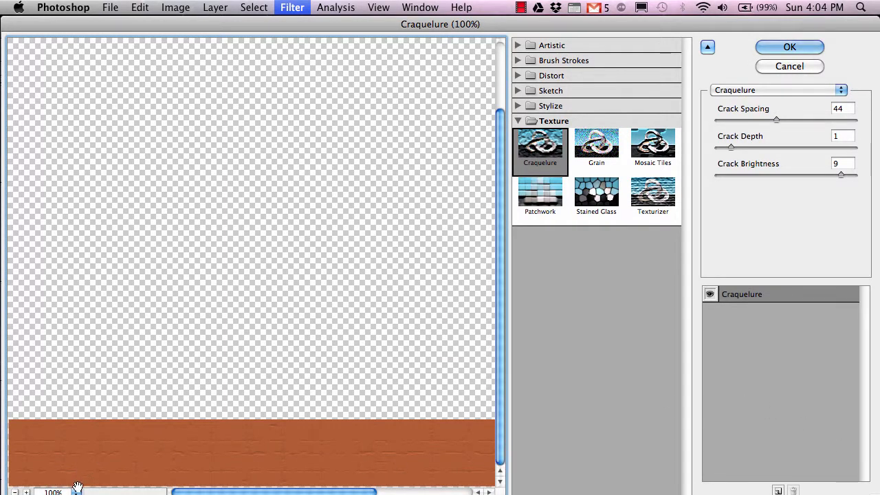
left_click(26, 493)
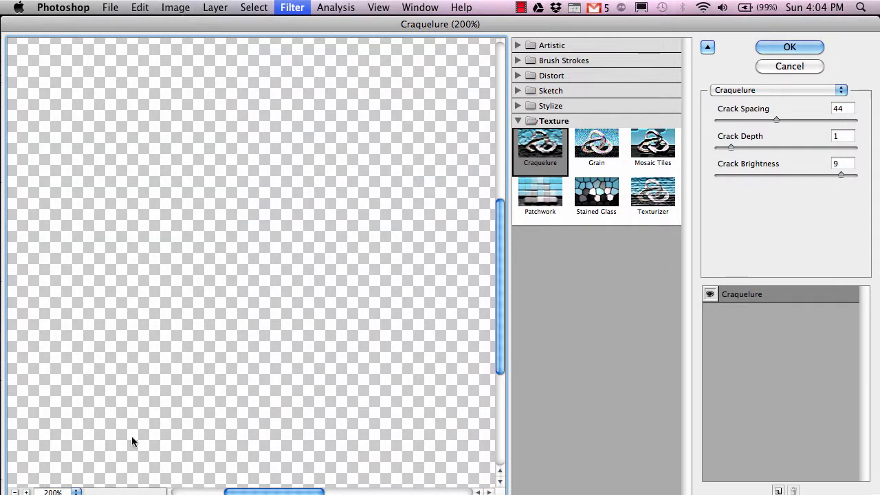
scroll(132, 442, "down", 5)
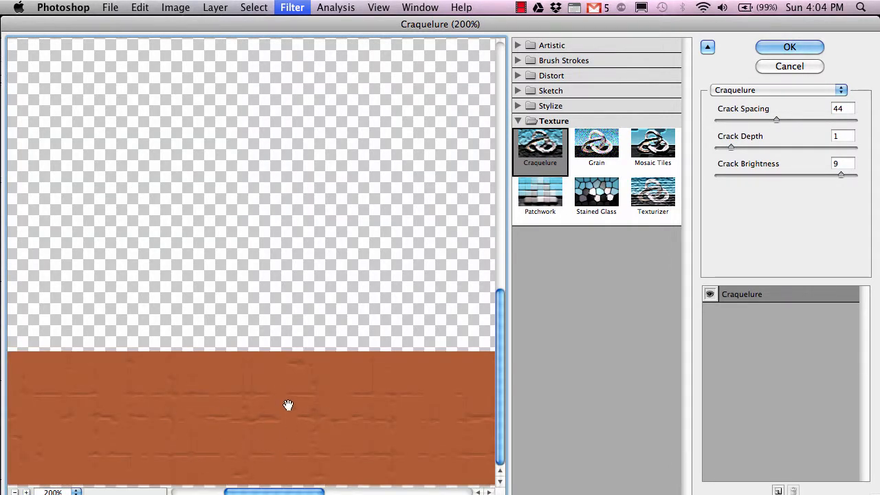
left_click(764, 49)
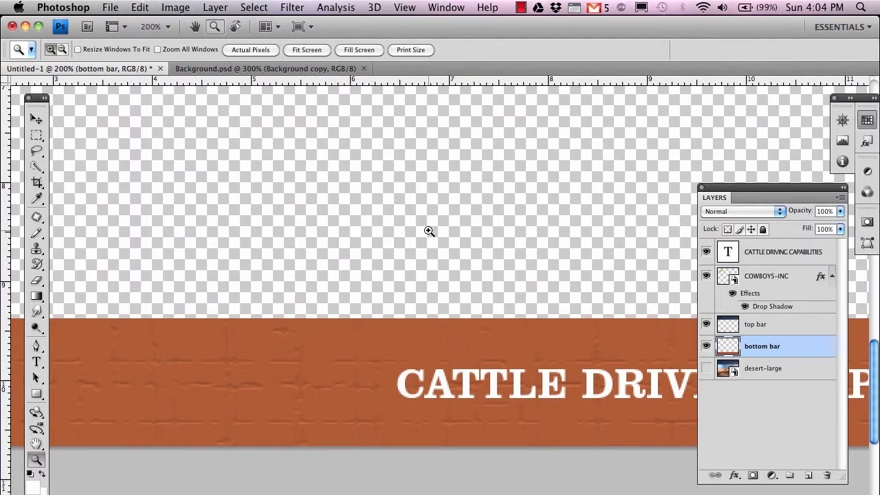
- Compare the whole layout of Untitled-1 with Background.psd, both viewed at 66.7% zoom
key("super+0")
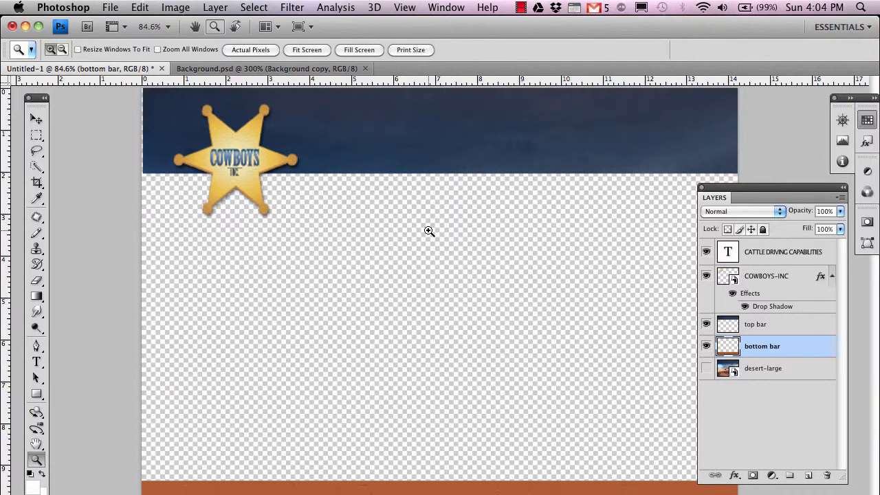
key("super+minus")
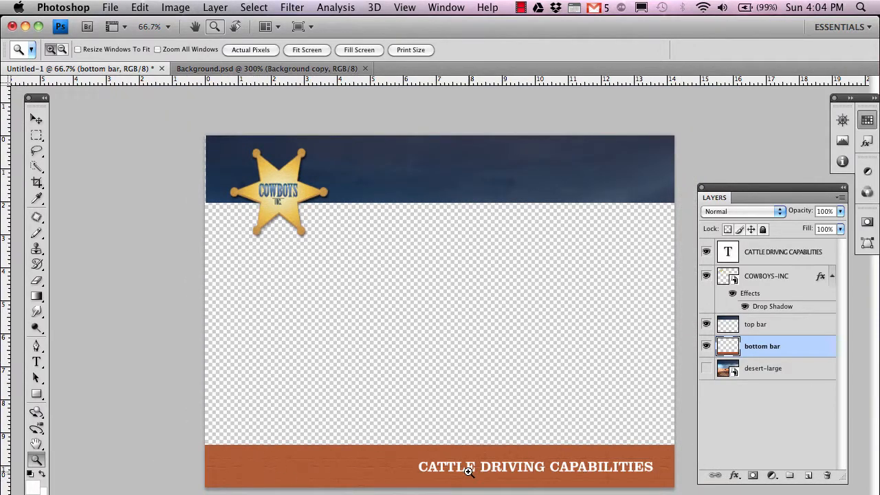
left_click(240, 69)
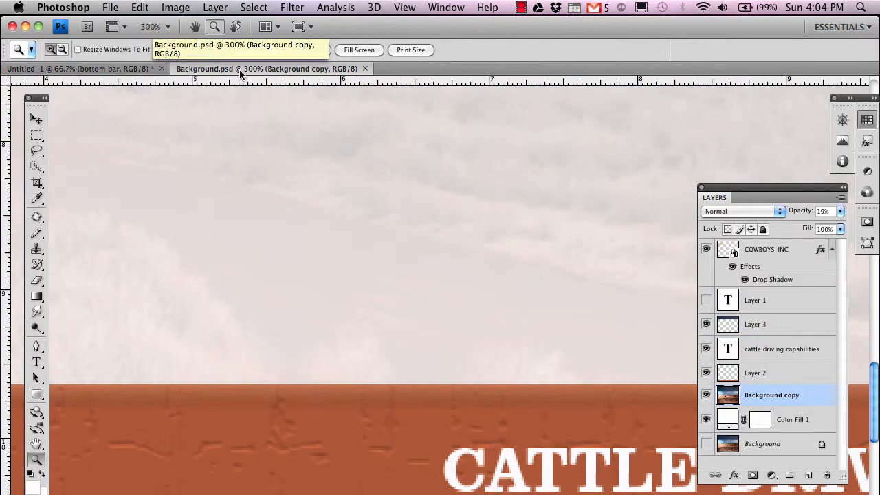
key("super+minus")
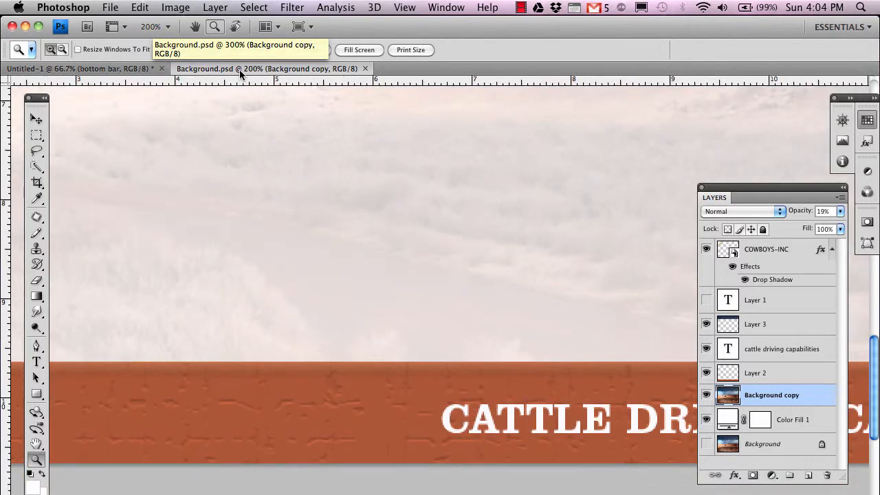
key("super+minus")
key("super+minus")
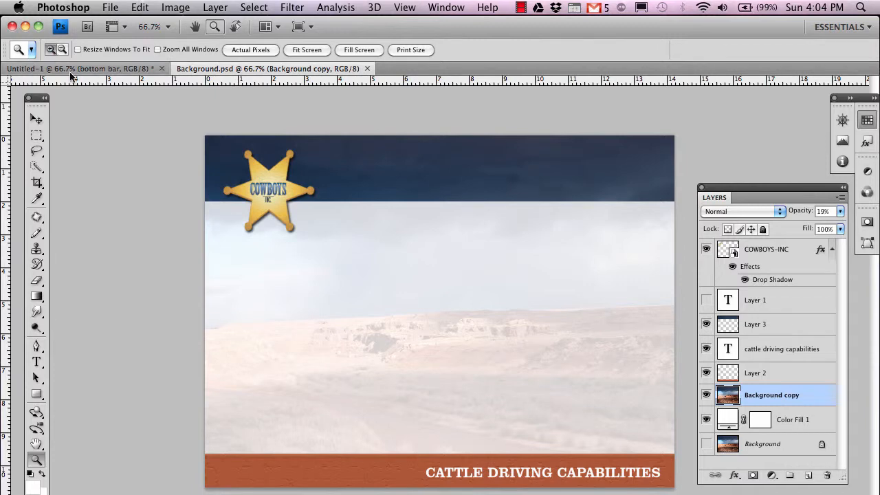
- Return to Untitled-1, make the desert-large photo layer visible and select it with the Move tool active
left_click(94, 70)
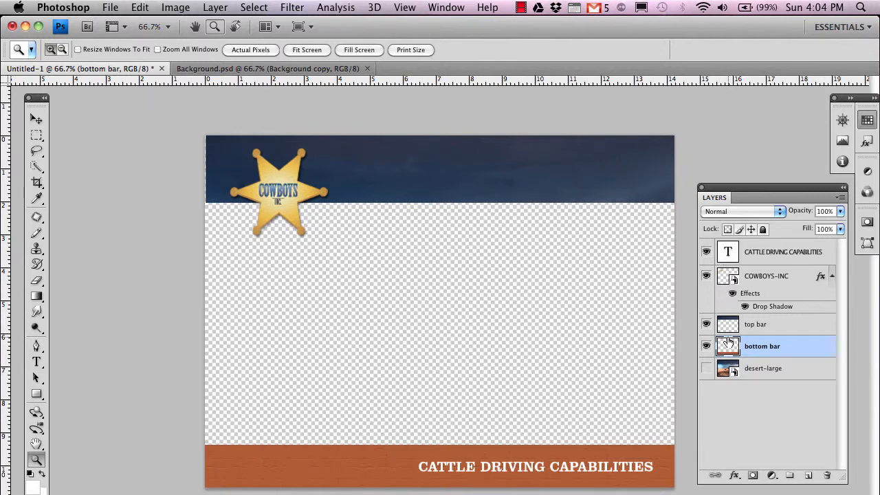
left_click(706, 368)
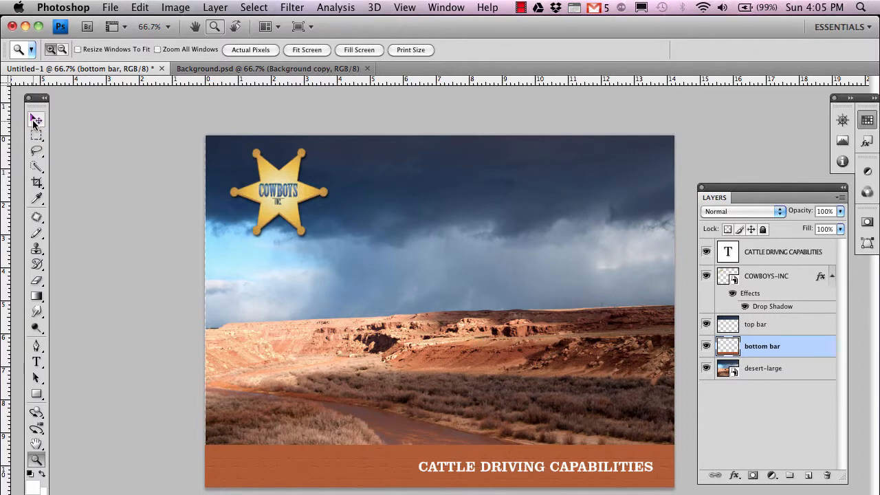
left_click(36, 121)
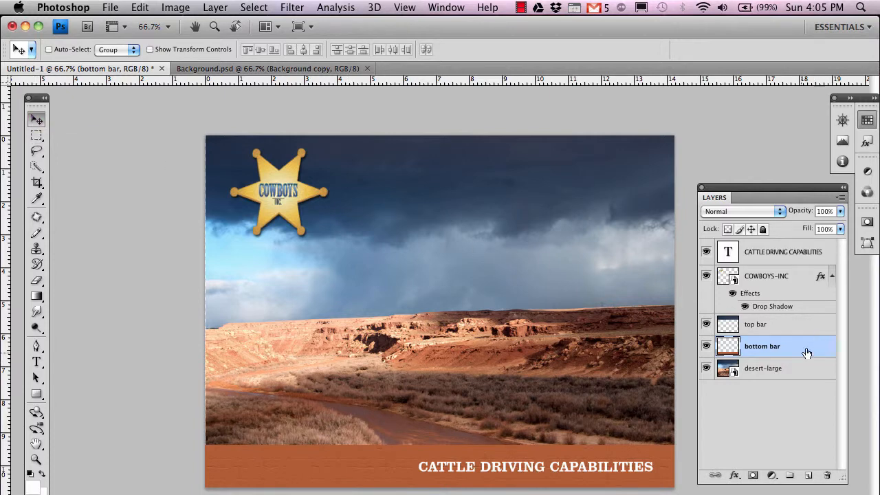
left_click(768, 371)
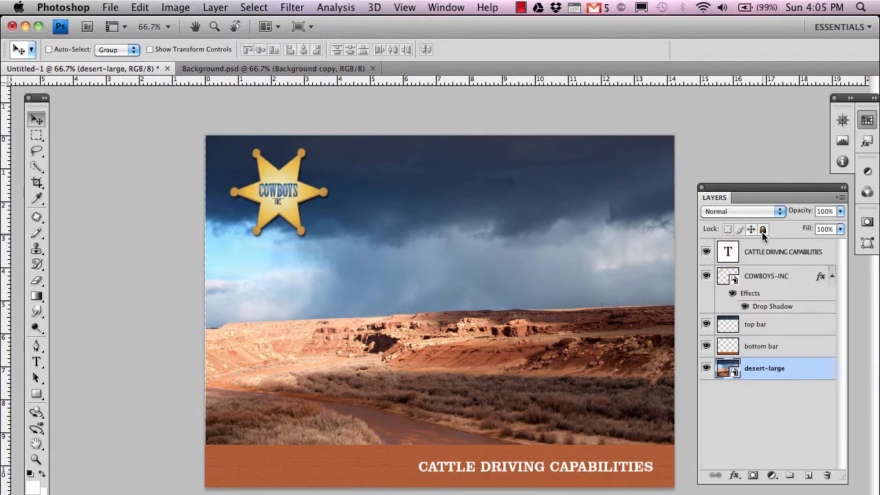
- Try lowering the desert-large layer's opacity to 39%, restore it to 100% and deselect the layer
left_click(840, 212)
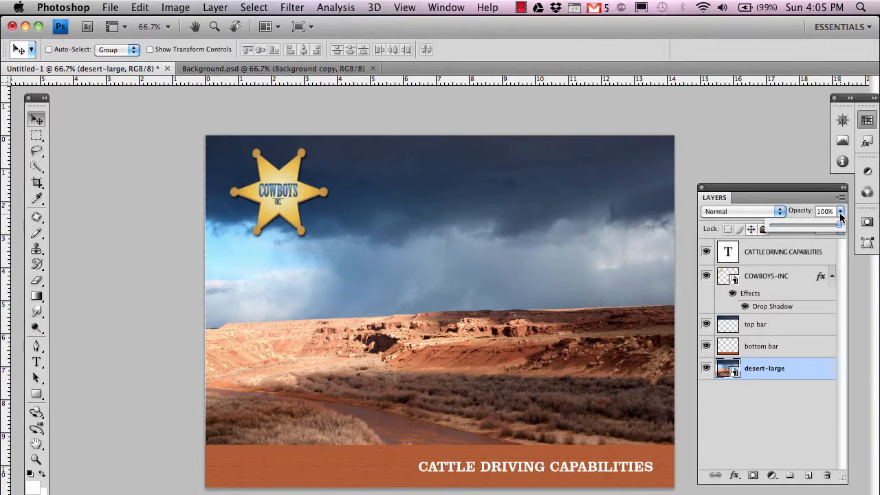
left_click_drag(839, 225, 798, 227)
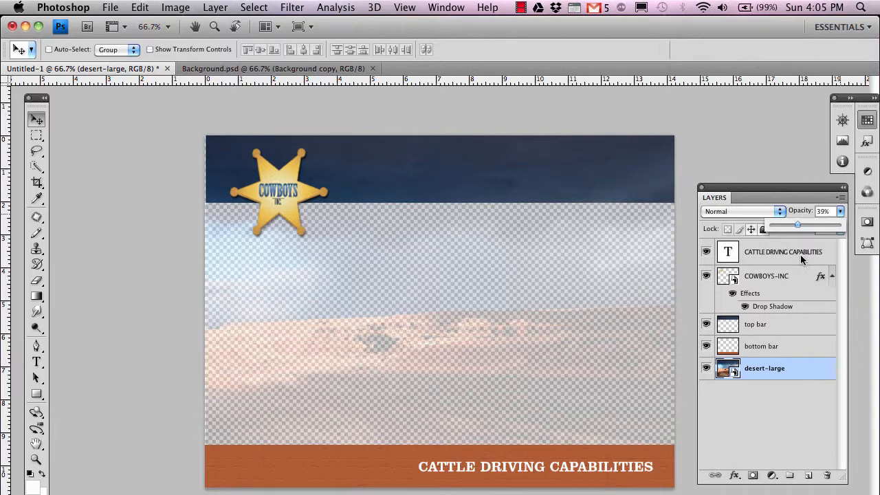
left_click_drag(797, 225, 850, 233)
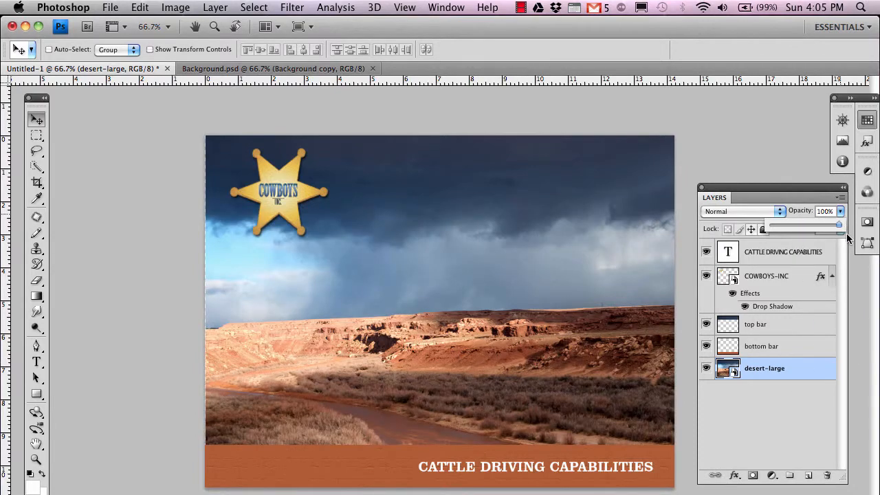
left_click(789, 416)
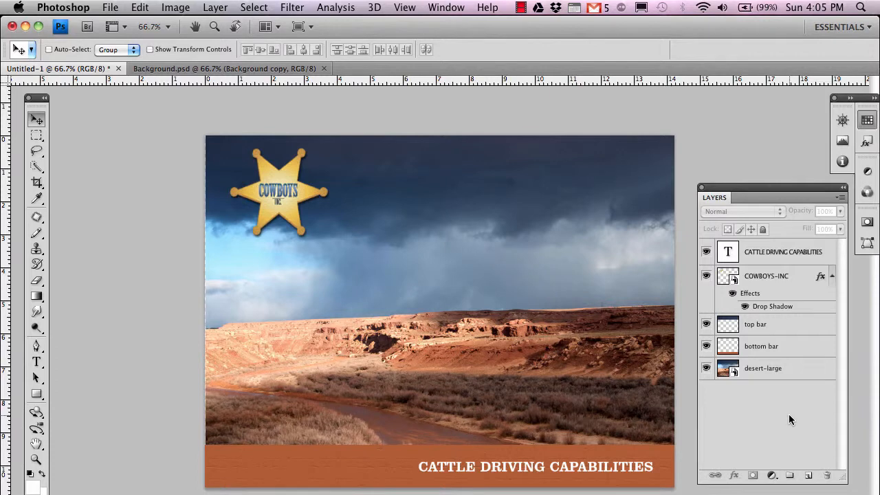
- Add a white solid color fill layer and move it beneath the desert-large layer
left_click(216, 8)
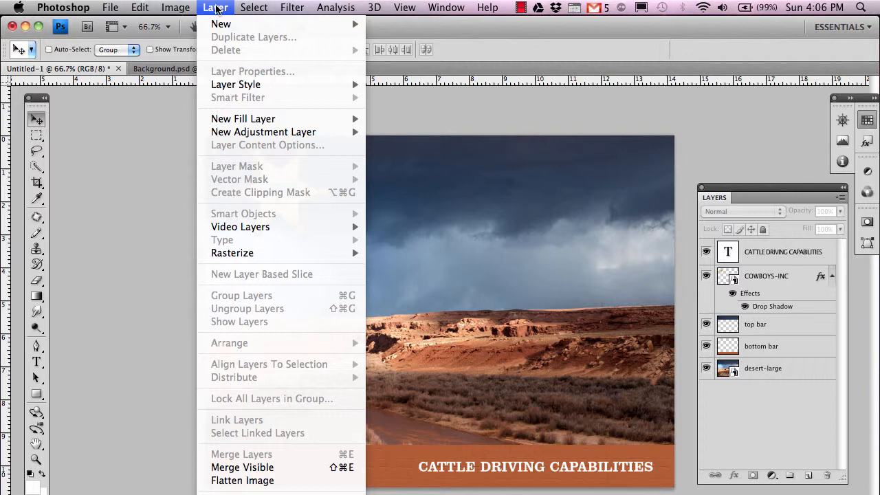
mouse_move(246, 118)
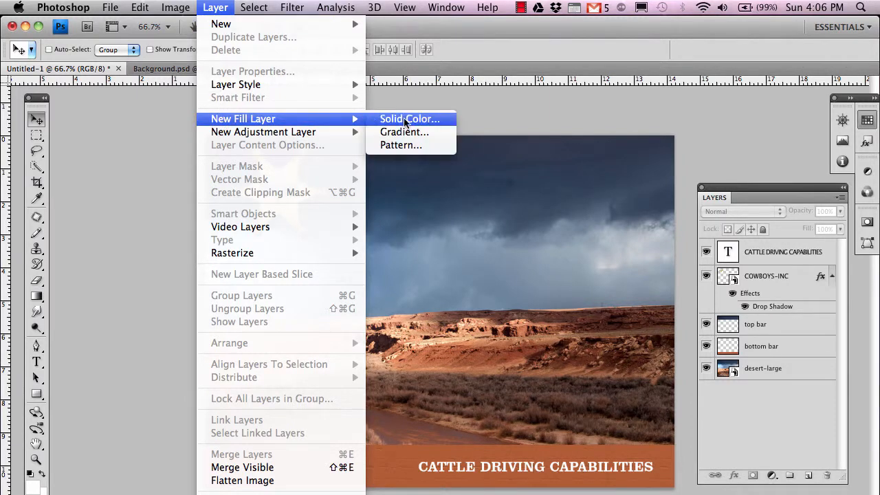
left_click(405, 118)
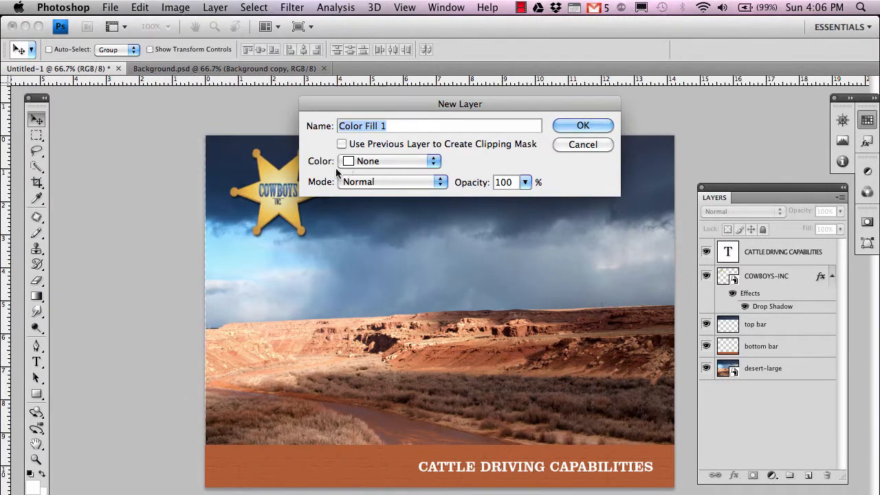
left_click(581, 126)
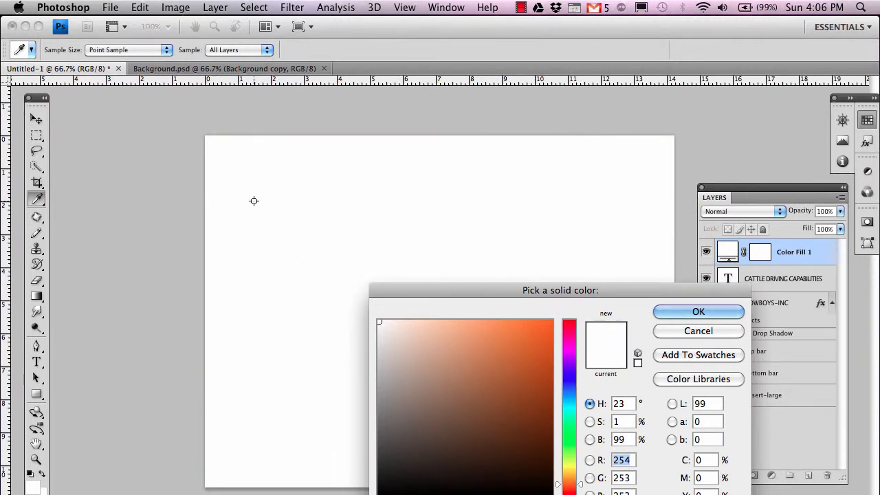
left_click(702, 313)
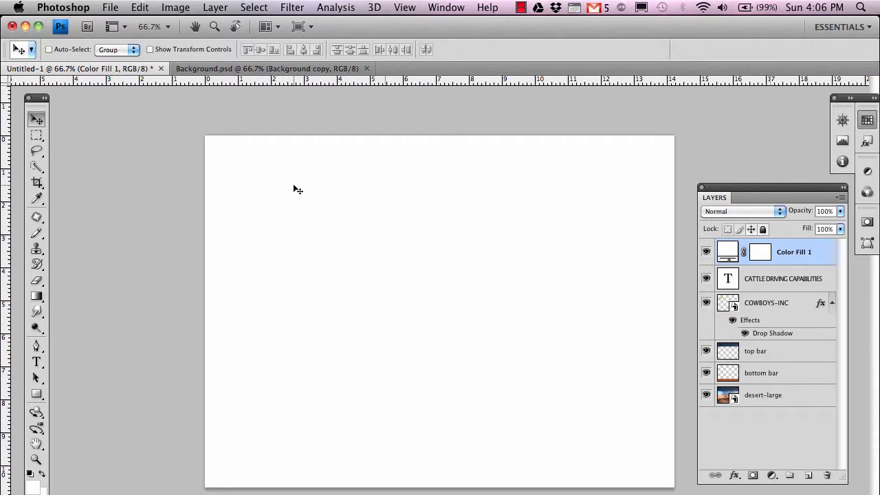
left_click_drag(795, 260, 796, 409)
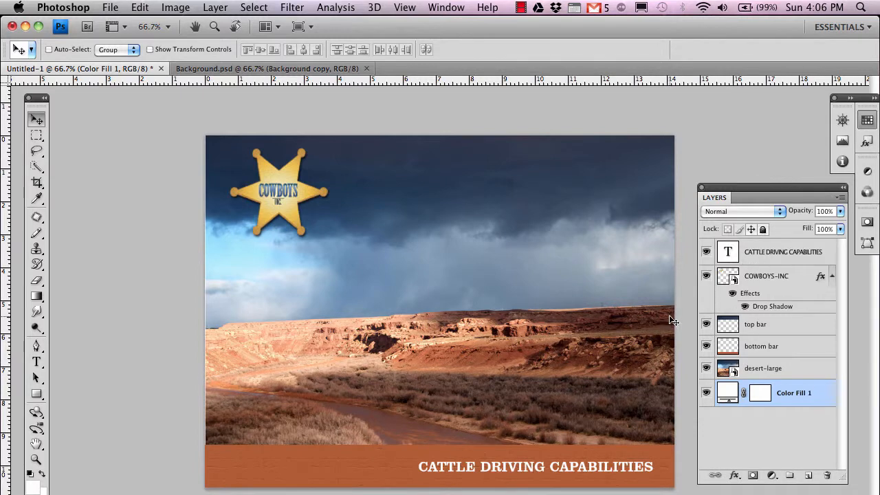
- Fade the desert-large photo layer over the white fill by setting its opacity to 17%
left_click(762, 375)
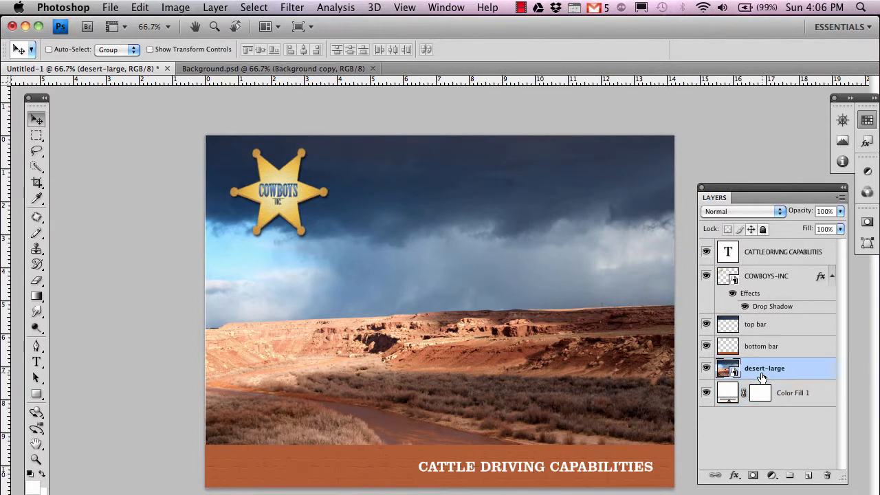
left_click(841, 212)
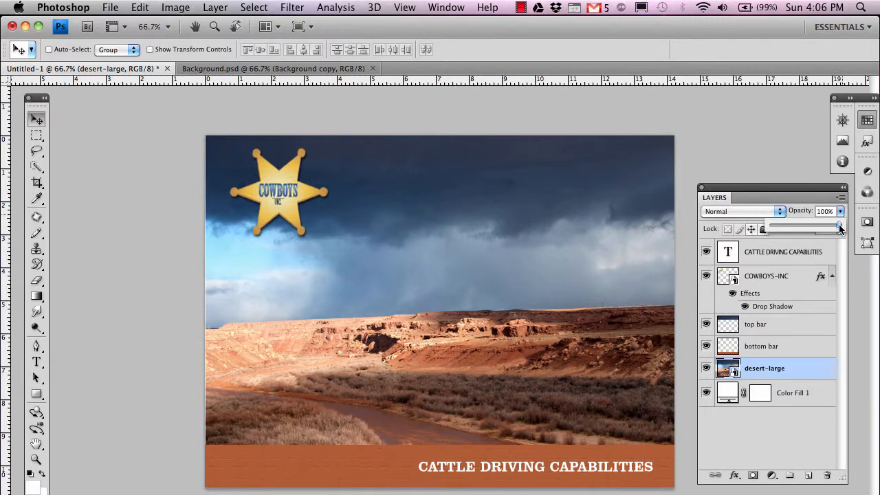
left_click_drag(840, 229, 795, 232)
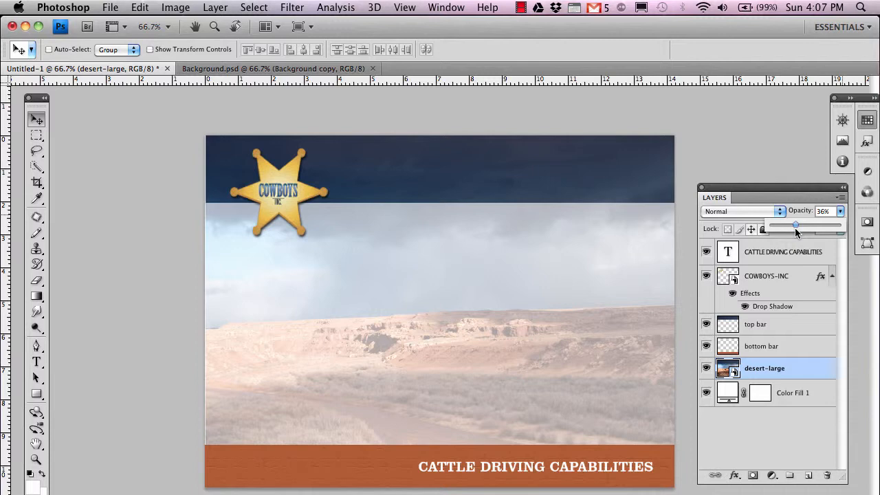
left_click_drag(796, 229, 793, 230)
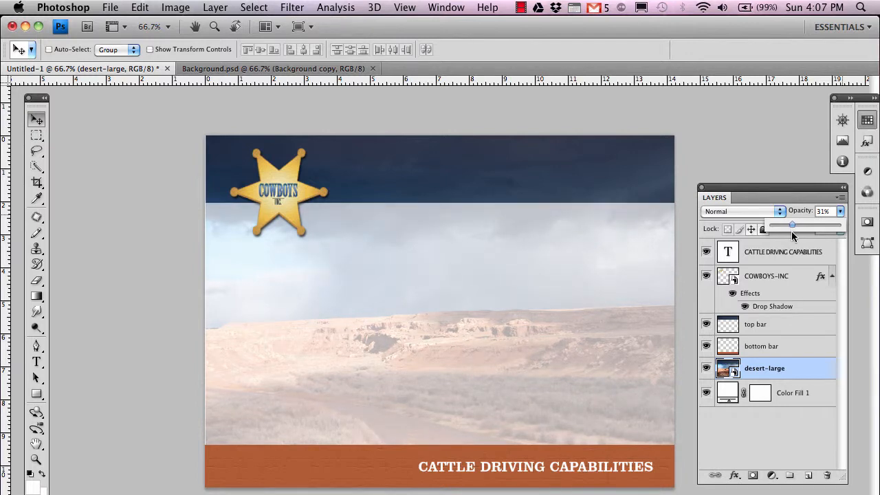
left_click_drag(792, 235, 784, 231)
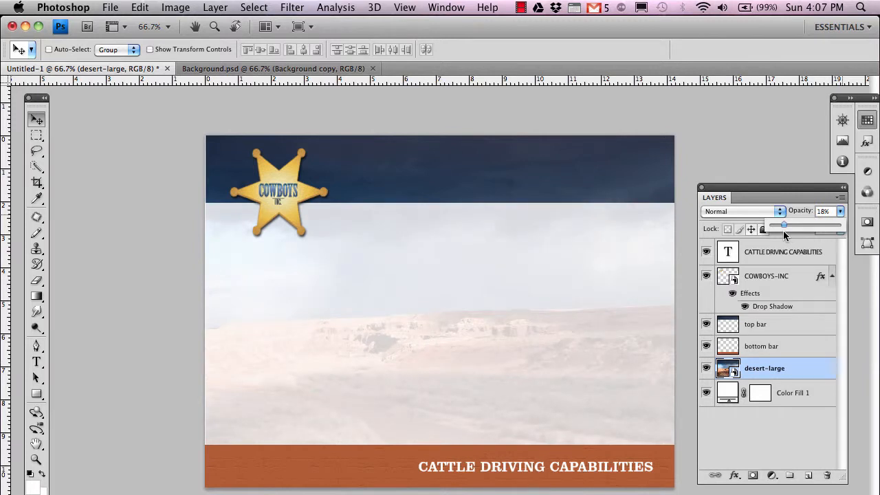
left_click_drag(783, 230, 787, 232)
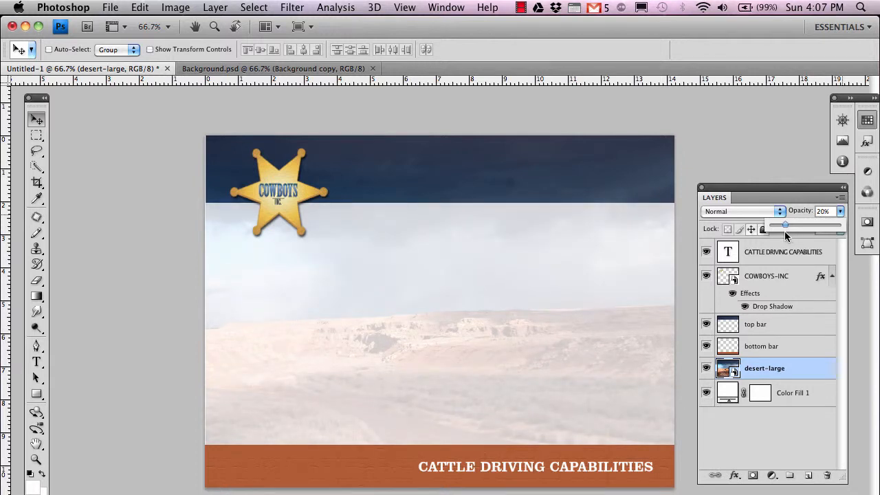
left_click_drag(783, 232, 782, 234)
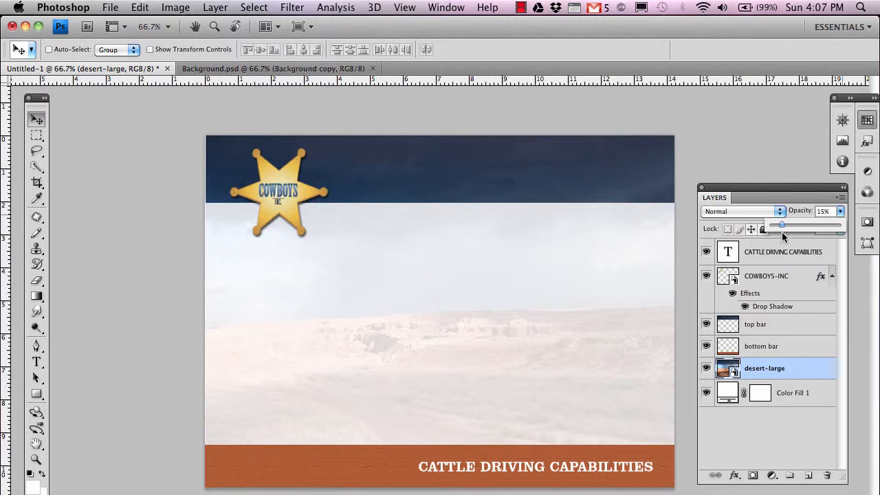
left_click_drag(781, 233, 784, 233)
left_click(32, 122)
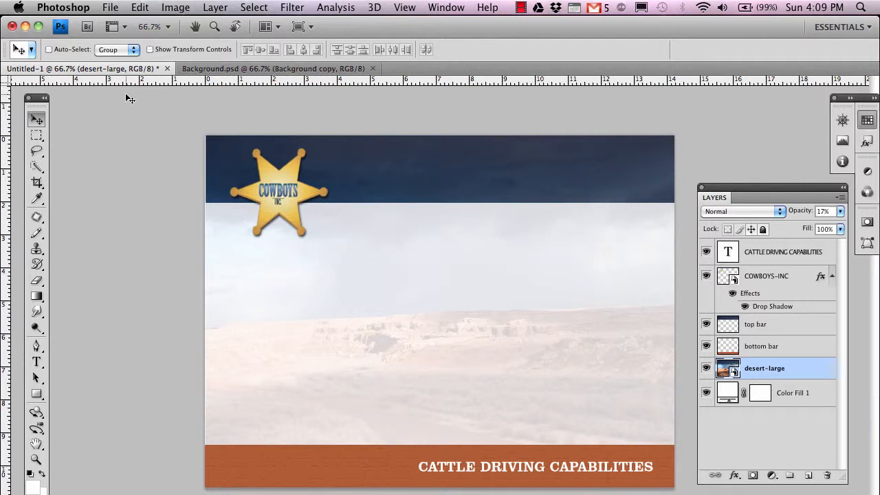
- Save the document in Photoshop format as powerpoint.psd in the Photoshop class folder, keeping its layers
left_click(110, 8)
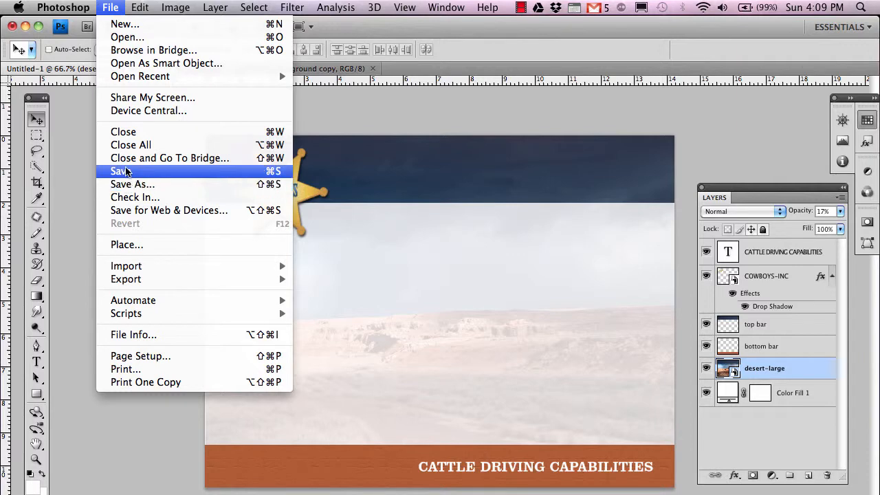
left_click(126, 171)
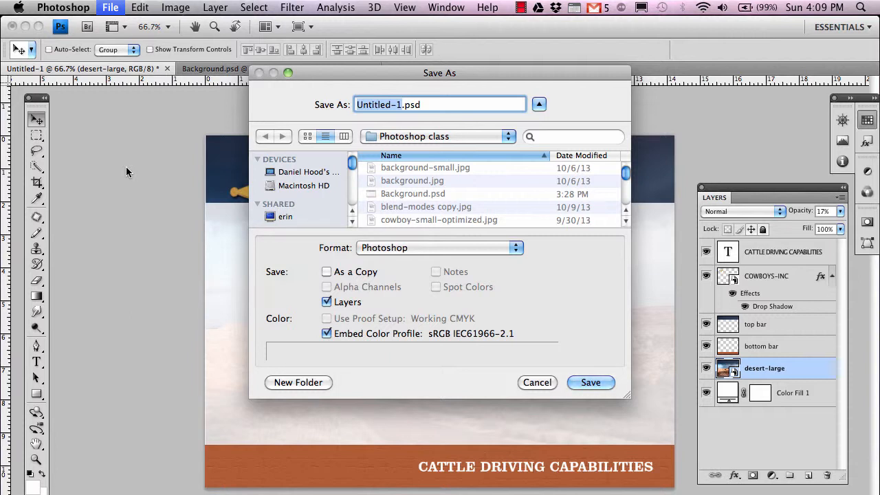
type("POWERPOITN")
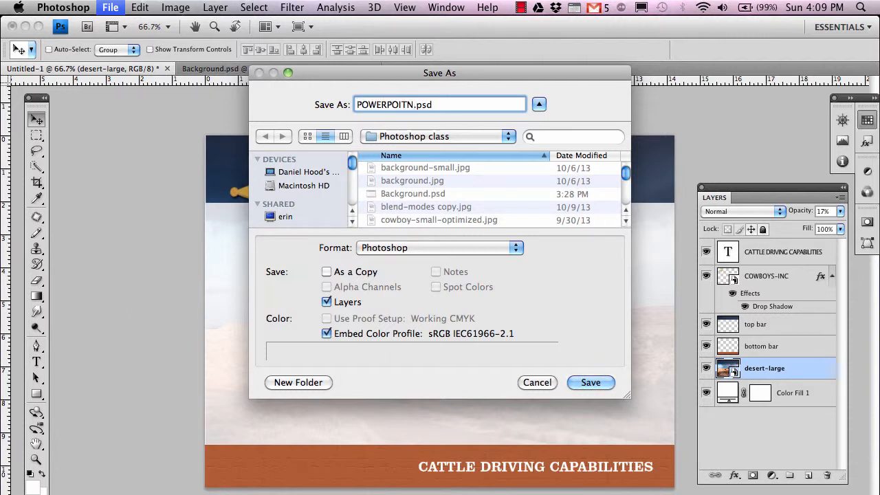
key("BackSpace")
key("BackSpace")
key("BackSpace")
key("BackSpace")
key("BackSpace")
key("BackSpace")
key("BackSpace")
key("BackSpace")
key("BackSpace")
key("BackSpace")
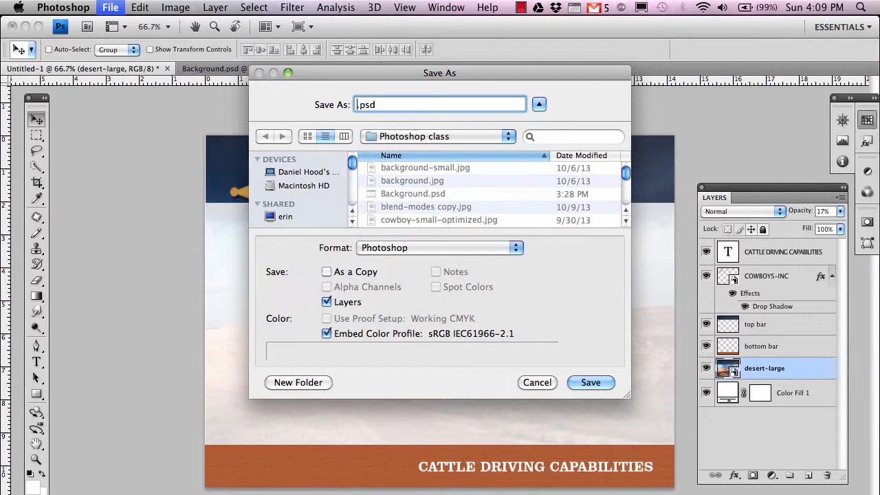
type("powerpoint")
left_click(603, 382)
left_click(583, 198)
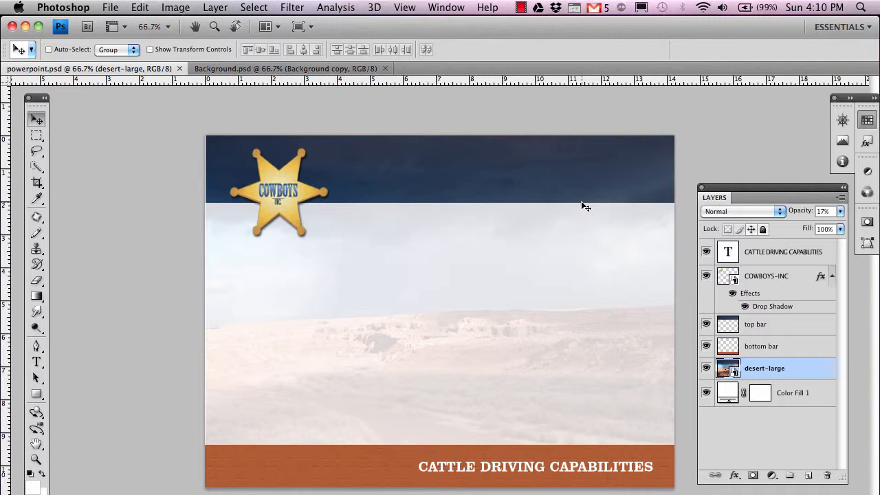
- Export a web-optimized copy with the JPEG High preset at quality 60 as powerpoint.jpg in the Photoshop class folder
left_click(111, 8)
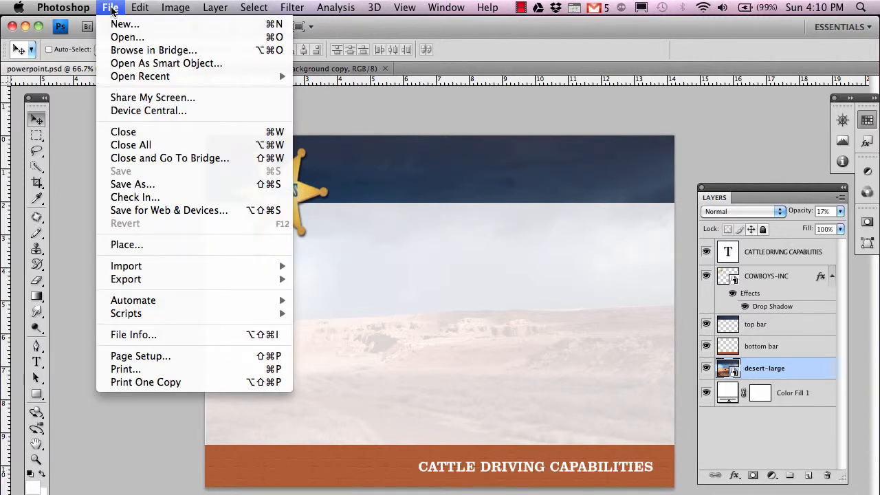
left_click(152, 210)
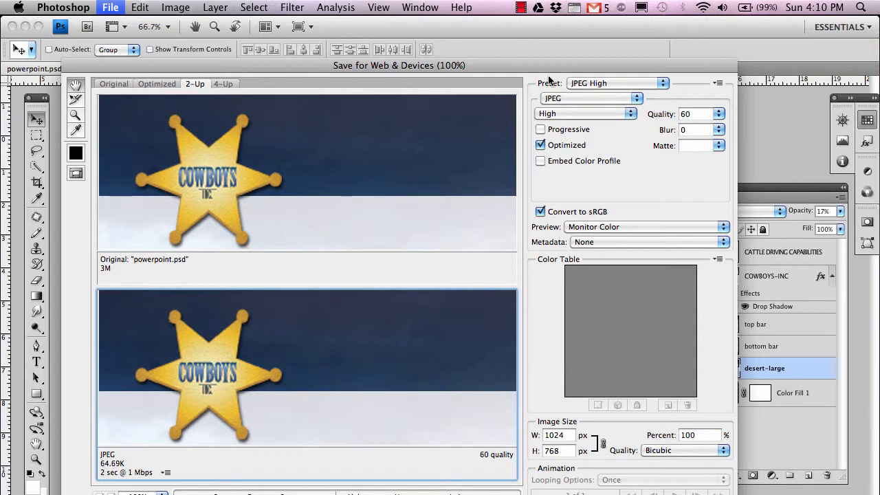
left_click(607, 80)
left_click(595, 82)
left_click_drag(326, 71, 337, 28)
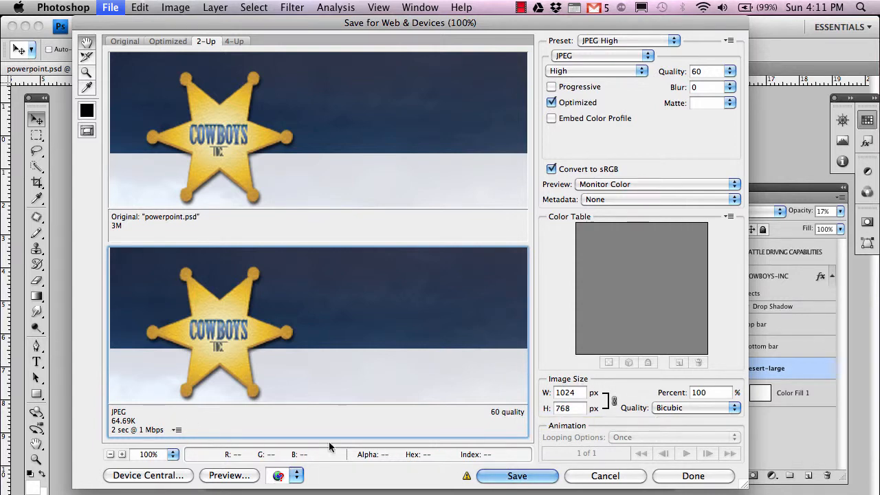
left_click(526, 478)
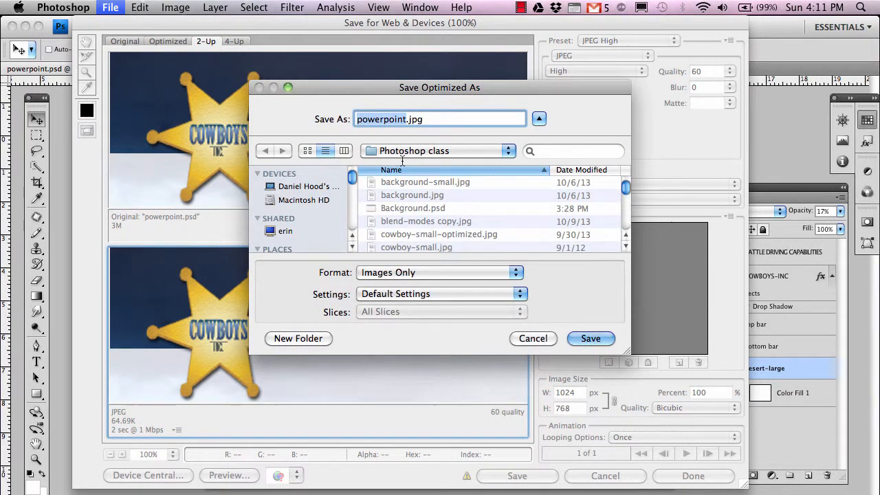
left_click(593, 339)
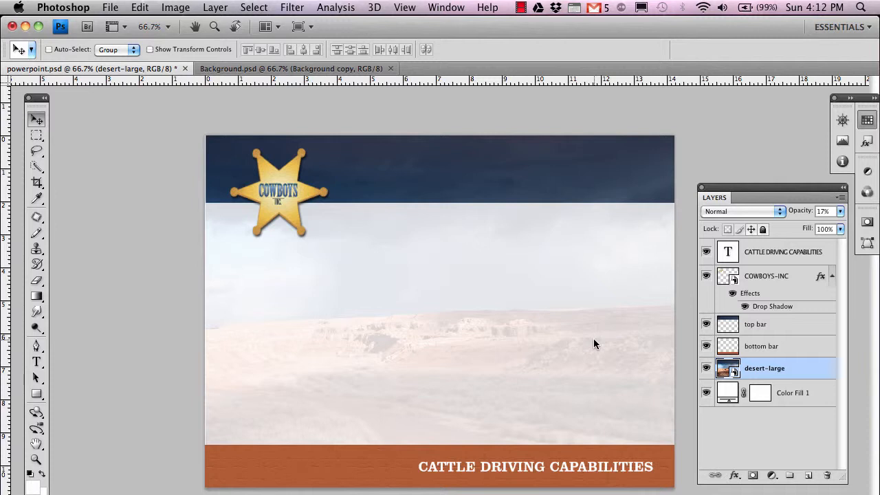
left_click(522, 7)
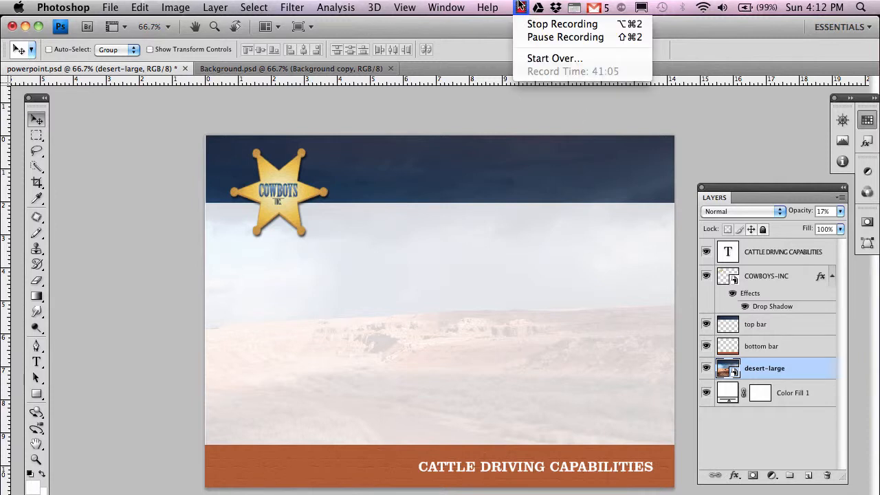